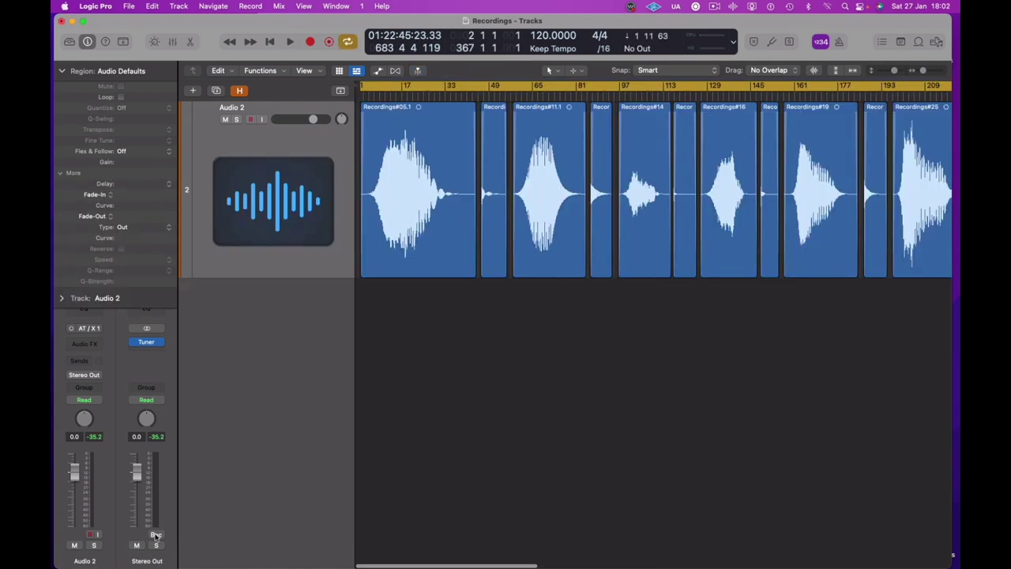
# Bounce the project offline as a 24-bit, 44100 Hz interleaved Wave file named Recordings into the Recordings RAW folder
pyautogui.click(156, 534)
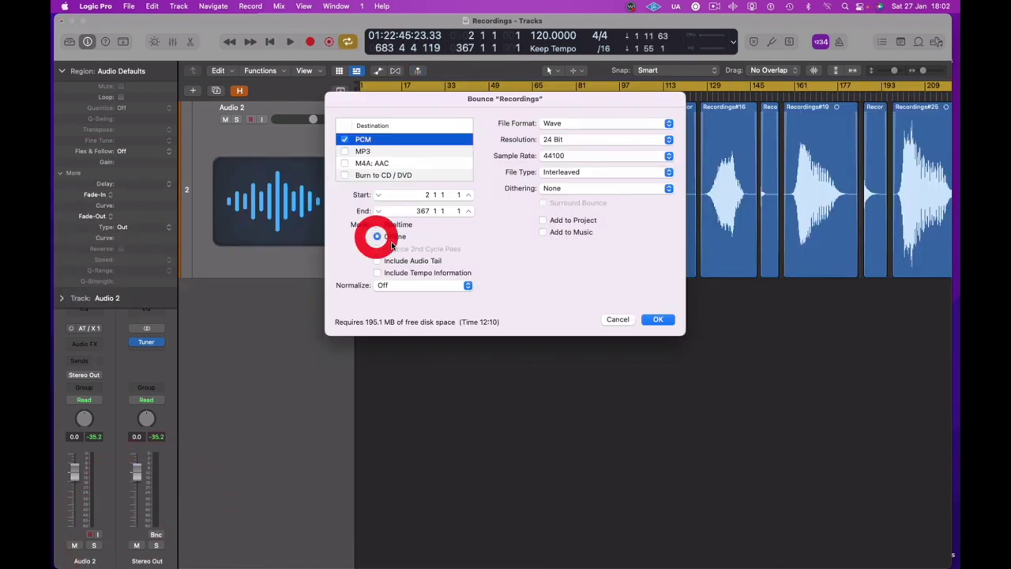
pyautogui.click(663, 320)
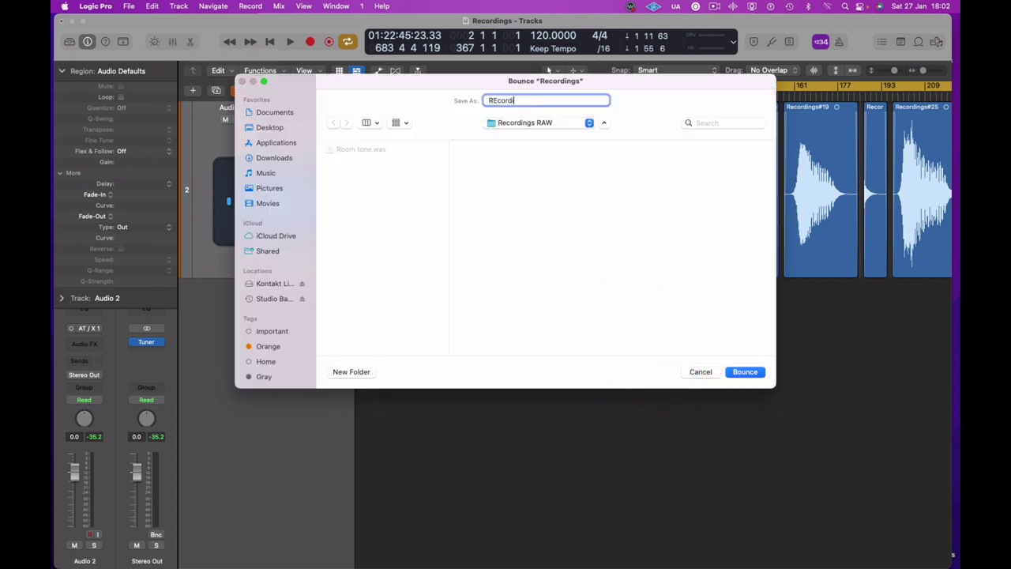
pyautogui.click(745, 371)
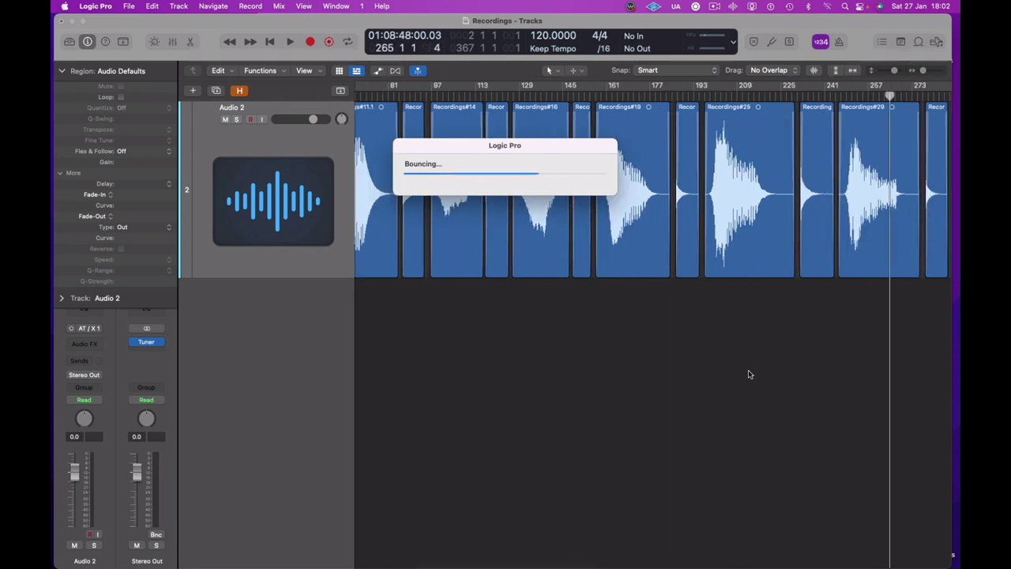
# Switch to iZotope RX 10 Audio Editor and load Recordings.wav and Room tone.wav into it from Finder
pyautogui.moveTo(87, 545)
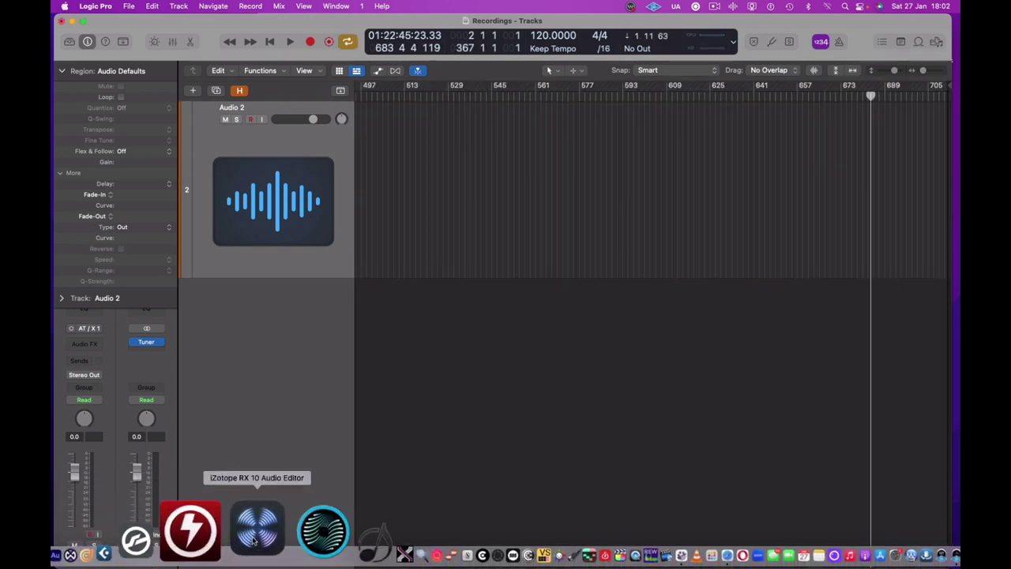
pyautogui.click(254, 539)
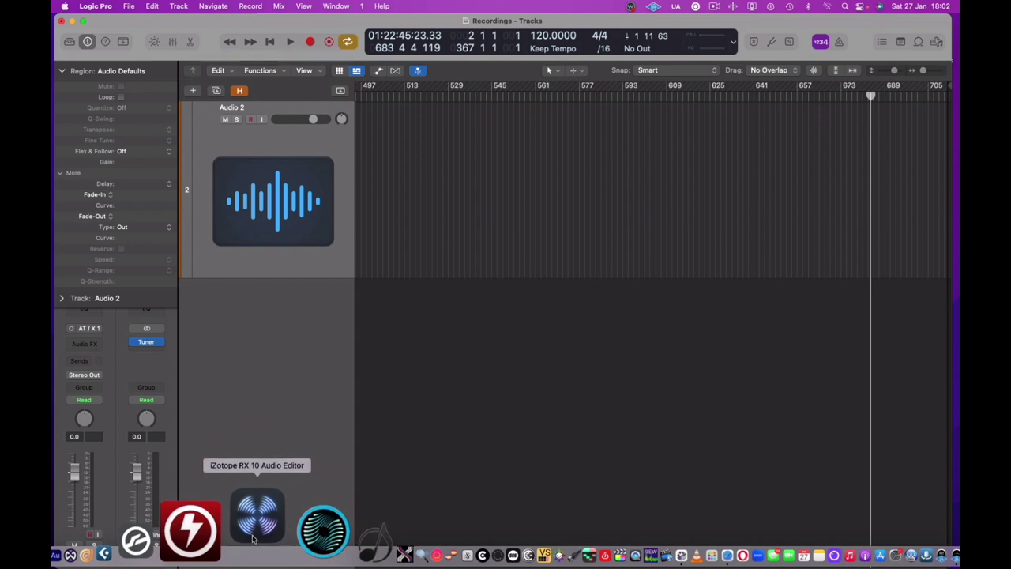
pyautogui.press('super+Tab')
pyautogui.press('super+Tab')
pyautogui.press('super+Tab')
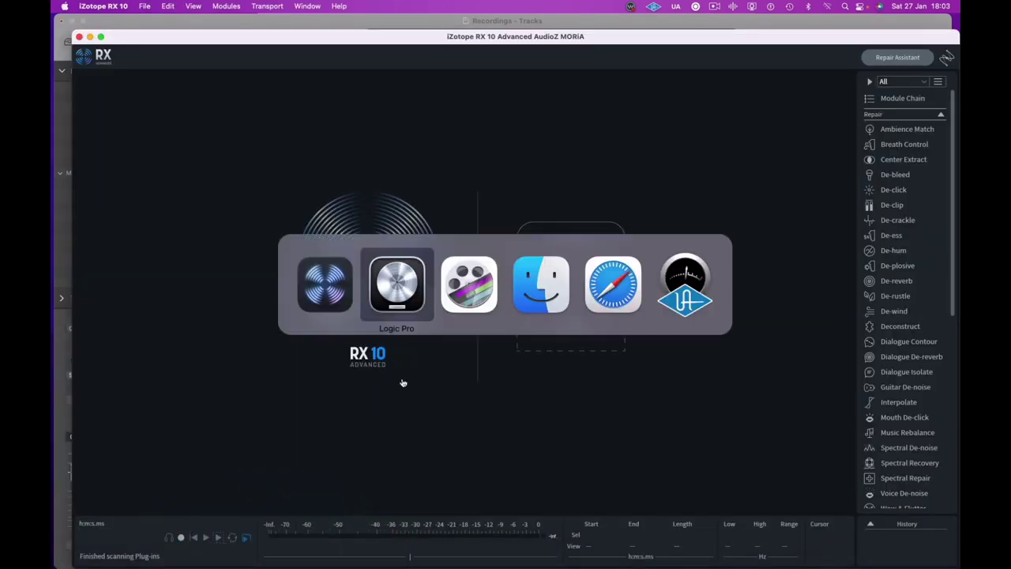
pyautogui.scroll(-1, 872, 351)
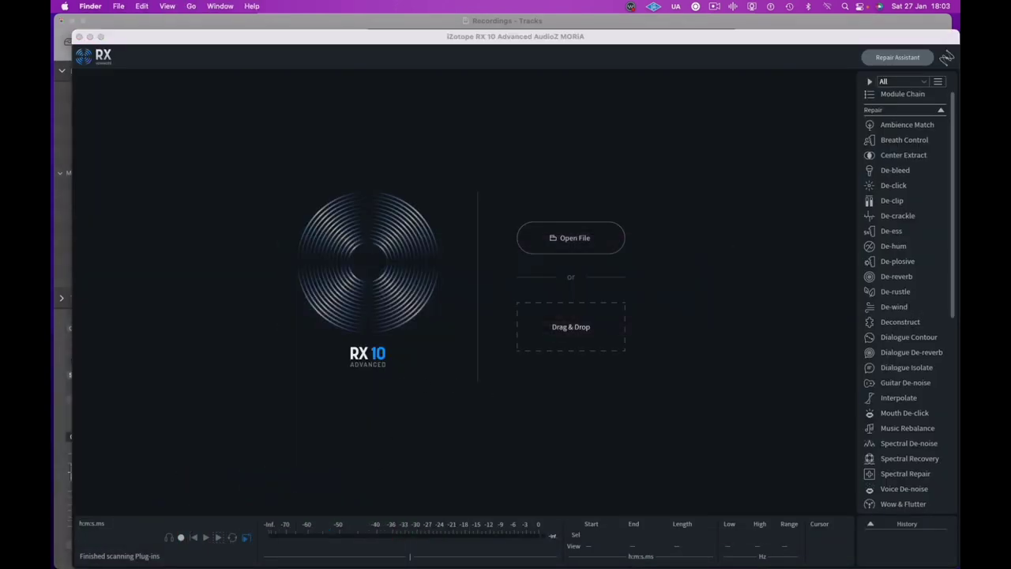
pyautogui.moveTo(467, 40); pyautogui.dragTo(163, 70)
pyautogui.click(212, 141)
pyautogui.moveTo(215, 170); pyautogui.dragTo(545, 348)
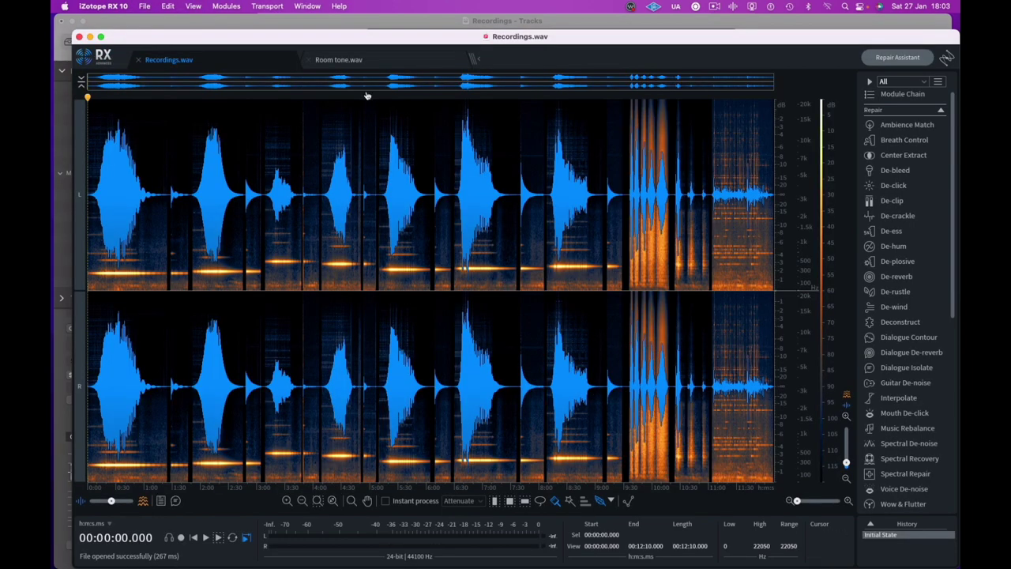
# Learn a Spectral De-noise noise profile from the whole Room tone.wav file
pyautogui.click(351, 63)
pyautogui.scroll(-2, 905, 440)
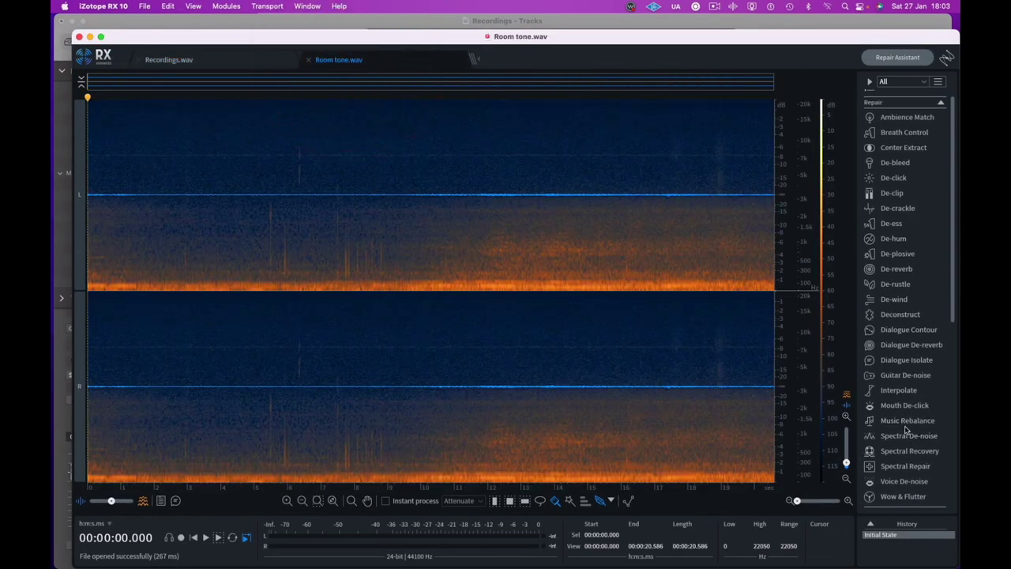
pyautogui.click(901, 419)
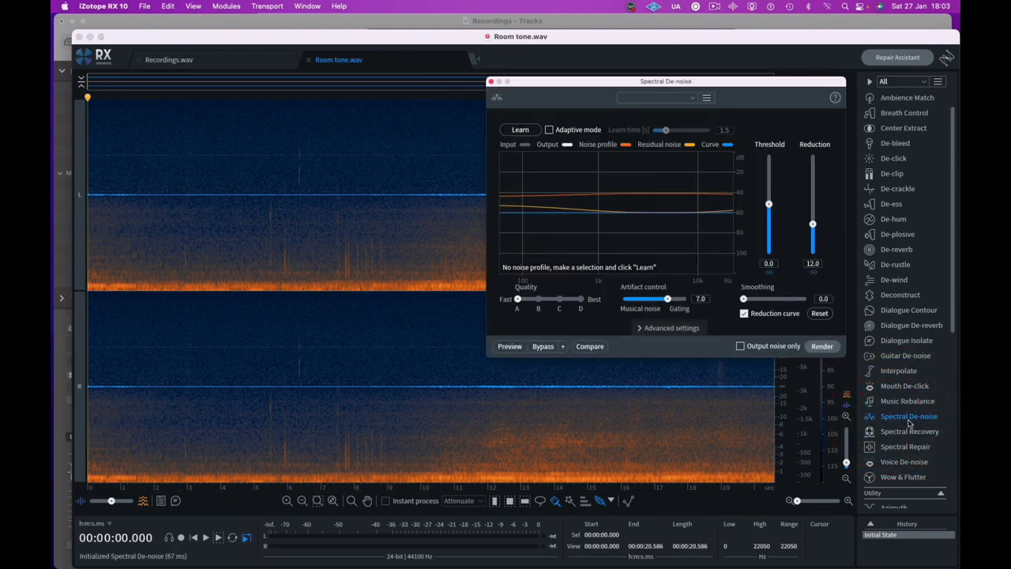
pyautogui.click(519, 131)
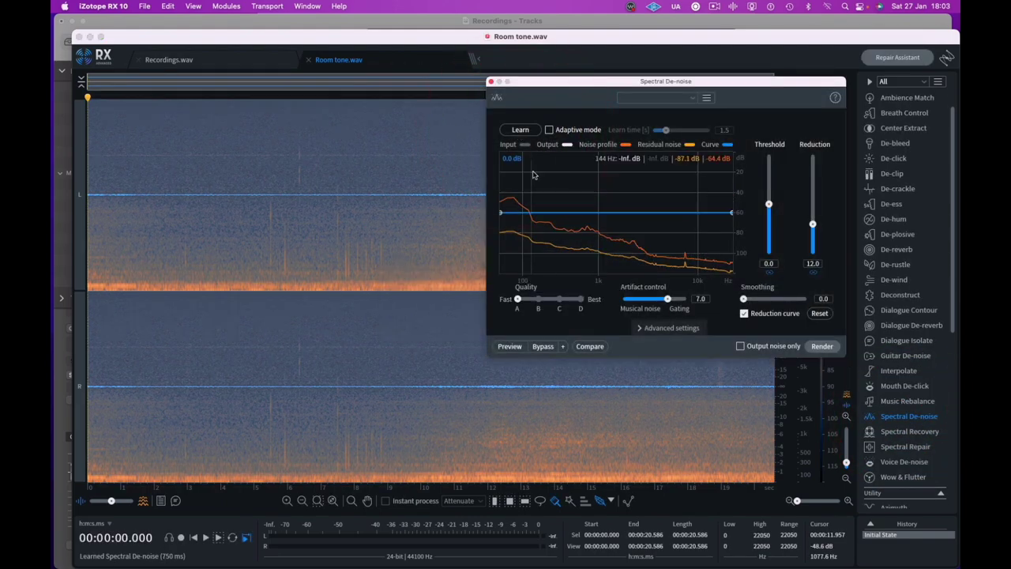
# Render Spectral De-noise with the learned profile over all of Recordings.wav and save the file
pyautogui.click(235, 65)
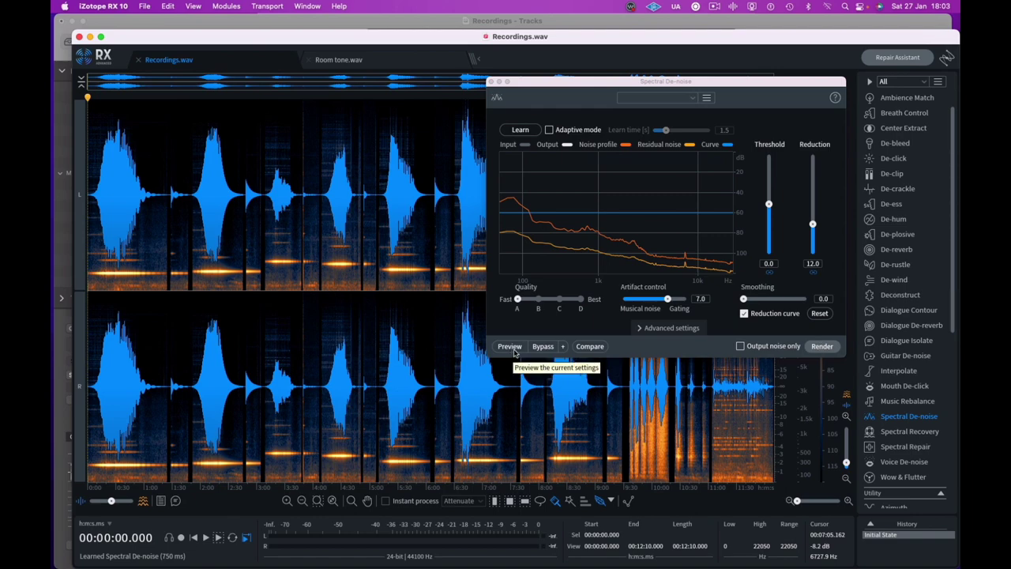
pyautogui.click(822, 347)
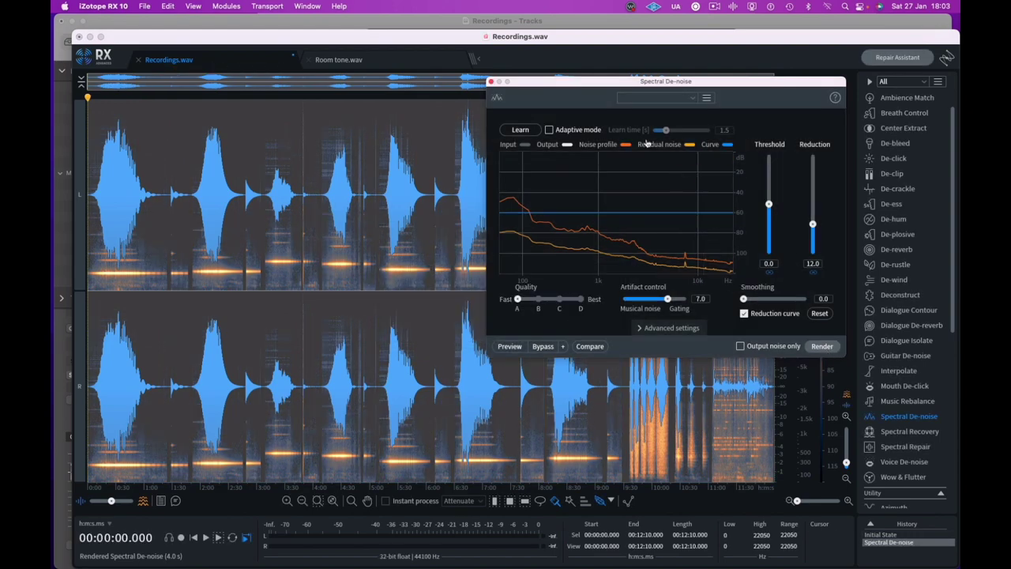
pyautogui.click(490, 82)
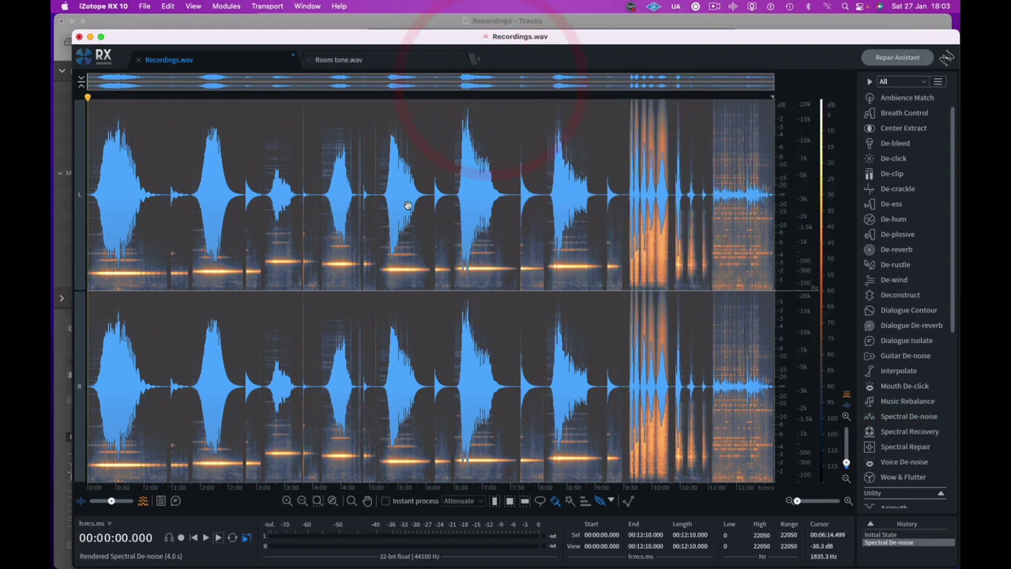
pyautogui.moveTo(184, 47); pyautogui.dragTo(191, 34)
pyautogui.press('super+s')
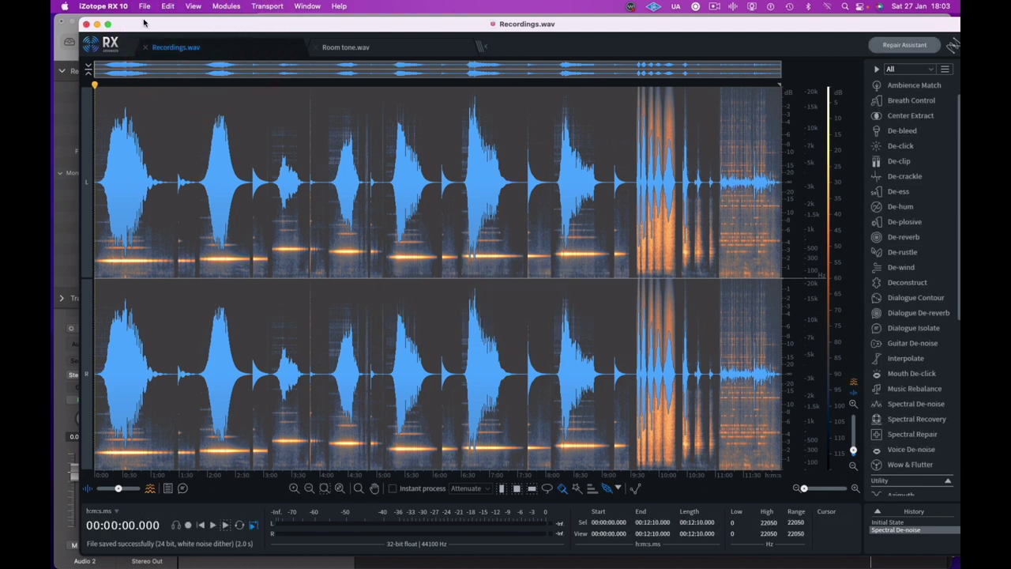
# Return to Logic Pro and import the denoised Recordings.wav from Finder onto the empty Audio 3 track at the project start
pyautogui.click(153, 23)
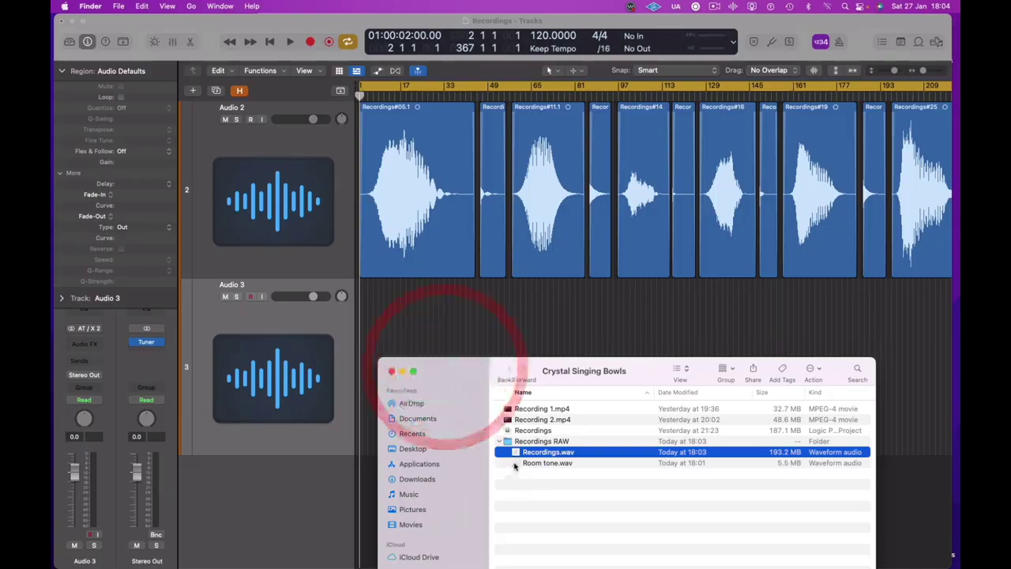
pyautogui.moveTo(548, 452); pyautogui.dragTo(360, 341)
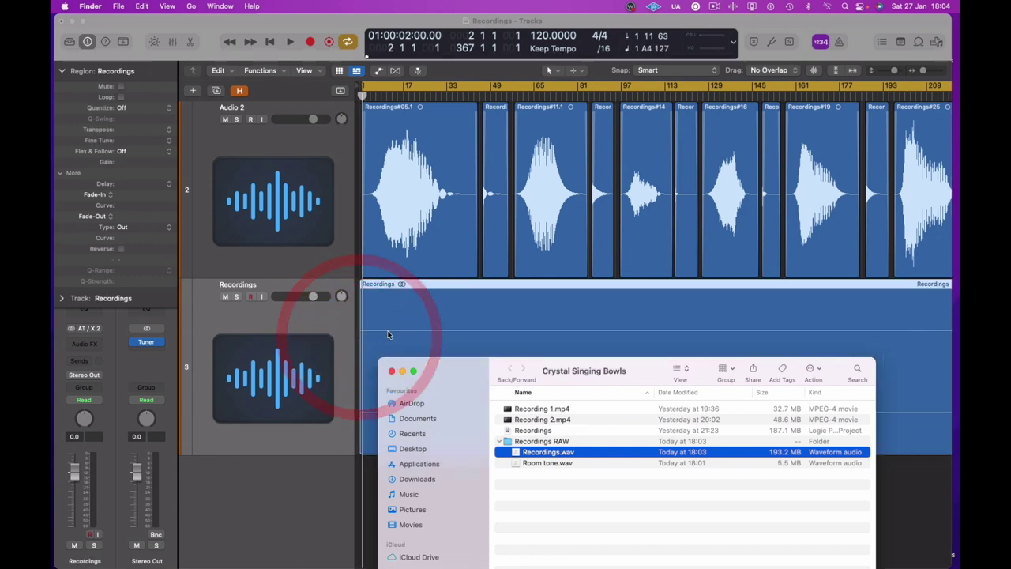
pyautogui.click(480, 323)
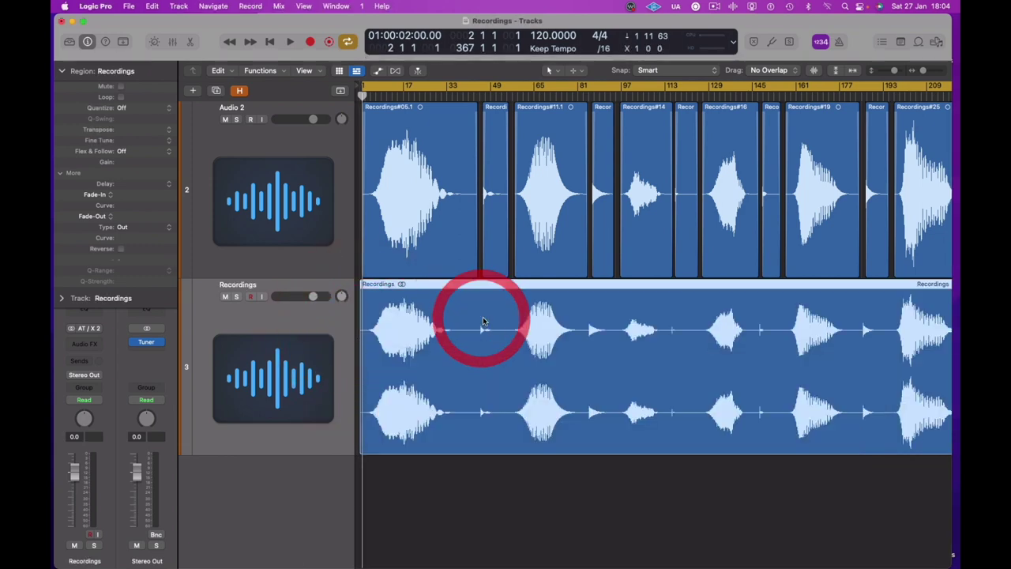
# Mute and hide the Audio 2 track so only the denoised Recordings track is shown
pyautogui.click(226, 119)
pyautogui.click(241, 90)
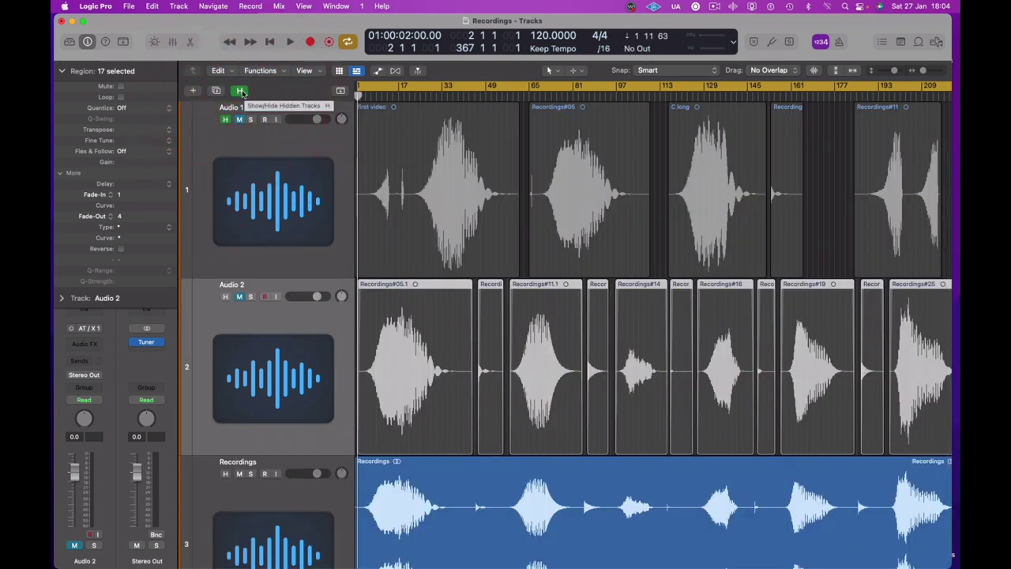
pyautogui.click(226, 296)
pyautogui.click(240, 90)
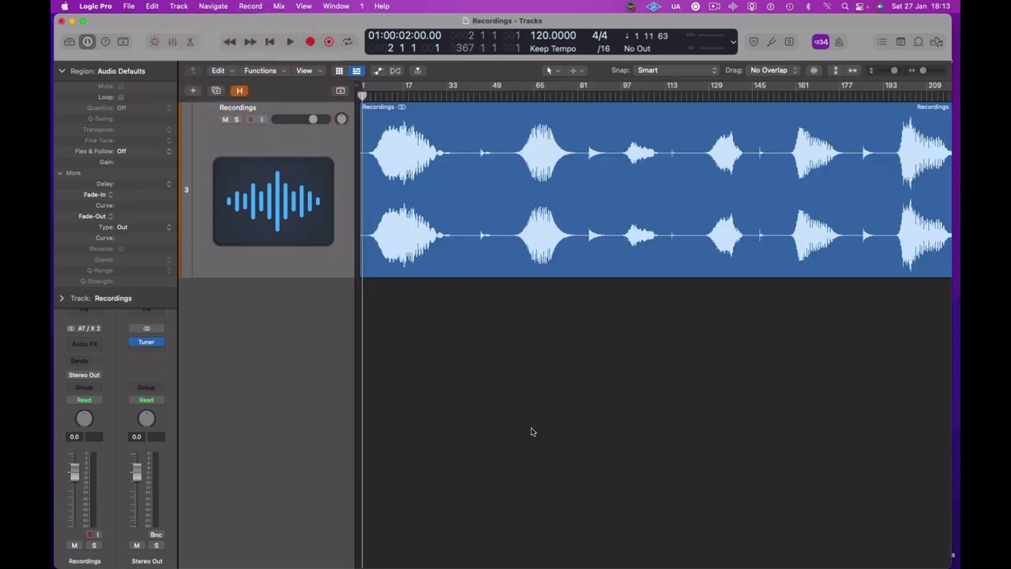
# Remove silence from the Recordings region using a -38 dB threshold and a 1.1 s minimum silence time
pyautogui.click(503, 250)
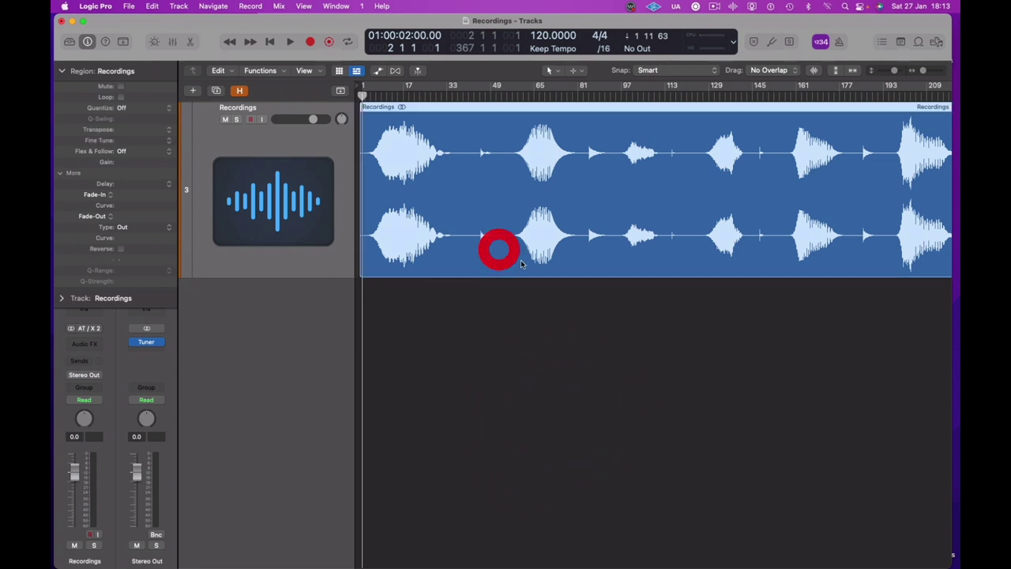
pyautogui.rightClick(495, 227)
pyautogui.click(551, 232)
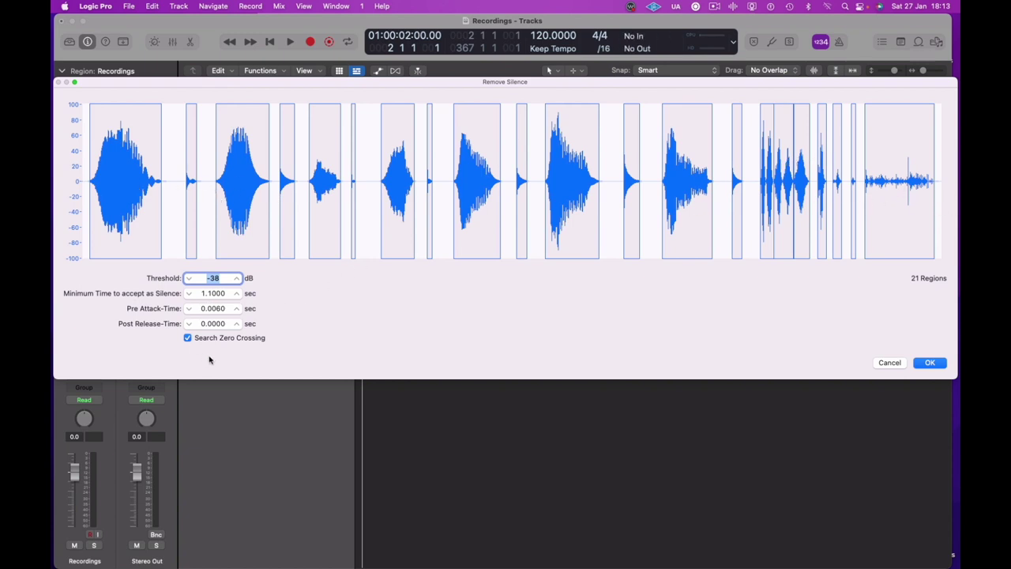
pyautogui.click(213, 294)
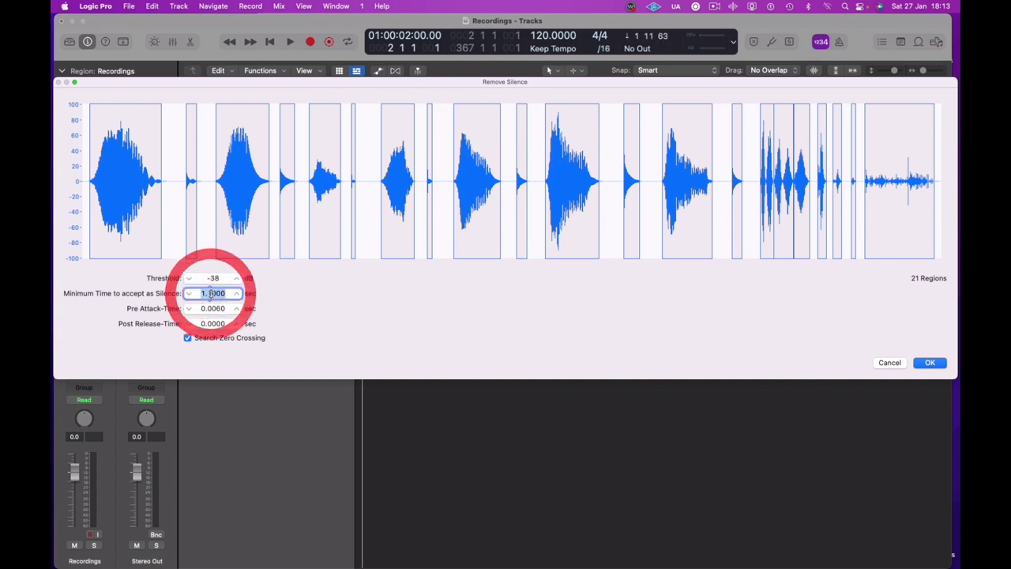
pyautogui.click(406, 305)
pyautogui.click(931, 363)
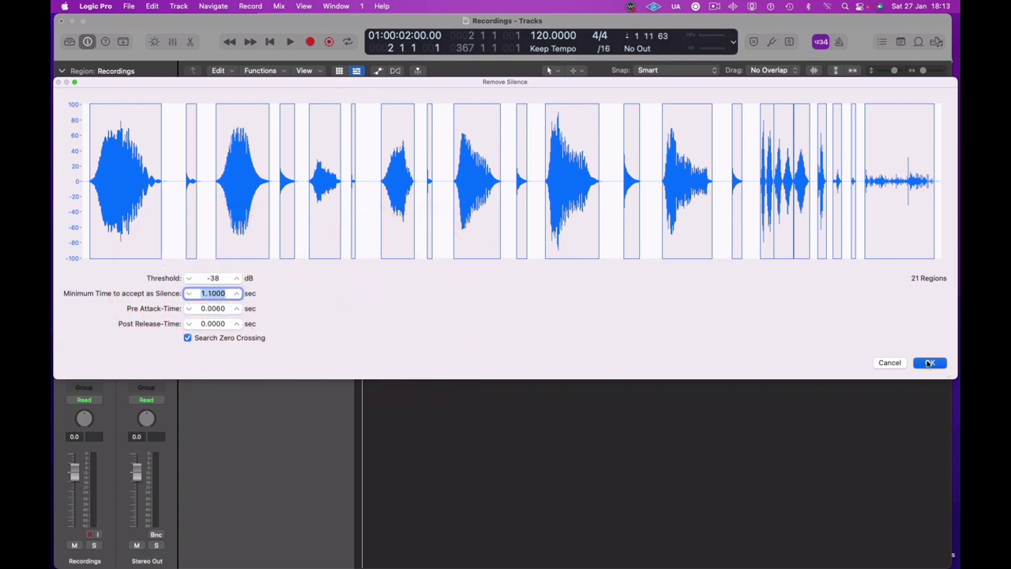
pyautogui.click(641, 341)
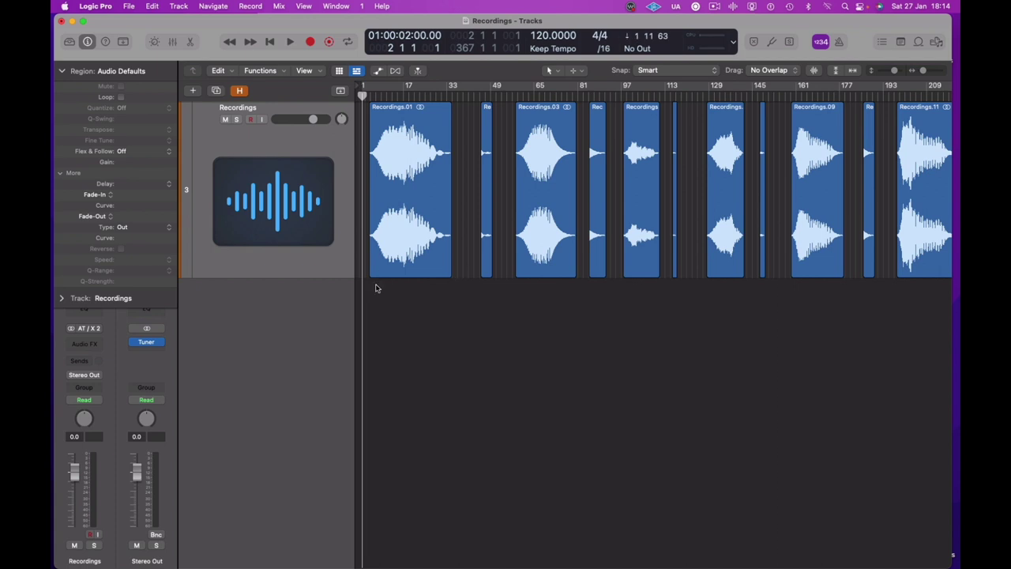
# Extend the end of the Recordings.01 region to about bar 44 to include the full decay
pyautogui.moveTo(486, 301); pyautogui.dragTo(420, 248)
pyautogui.click(688, 358)
pyautogui.click(596, 403)
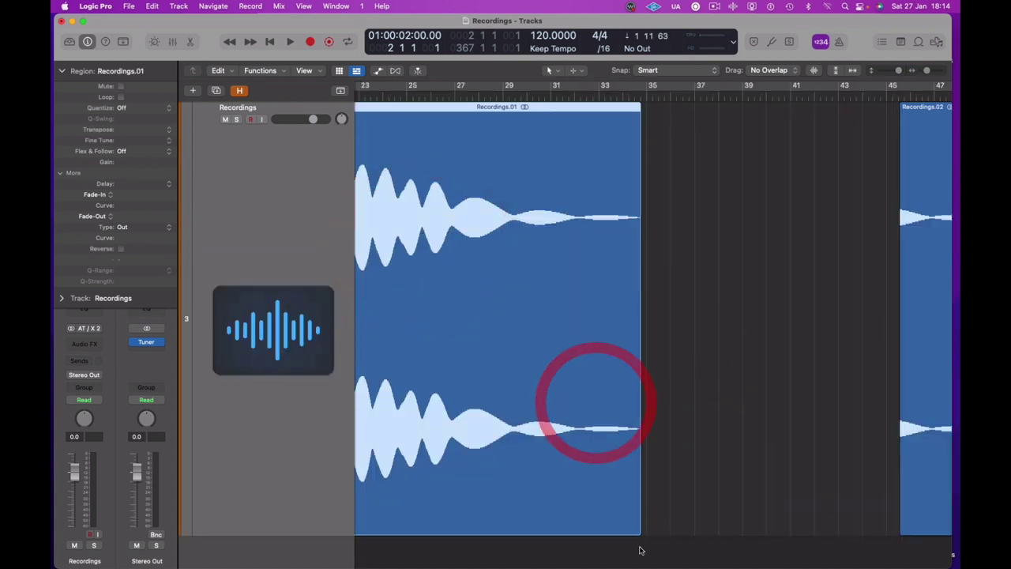
pyautogui.moveTo(657, 533); pyautogui.dragTo(883, 531)
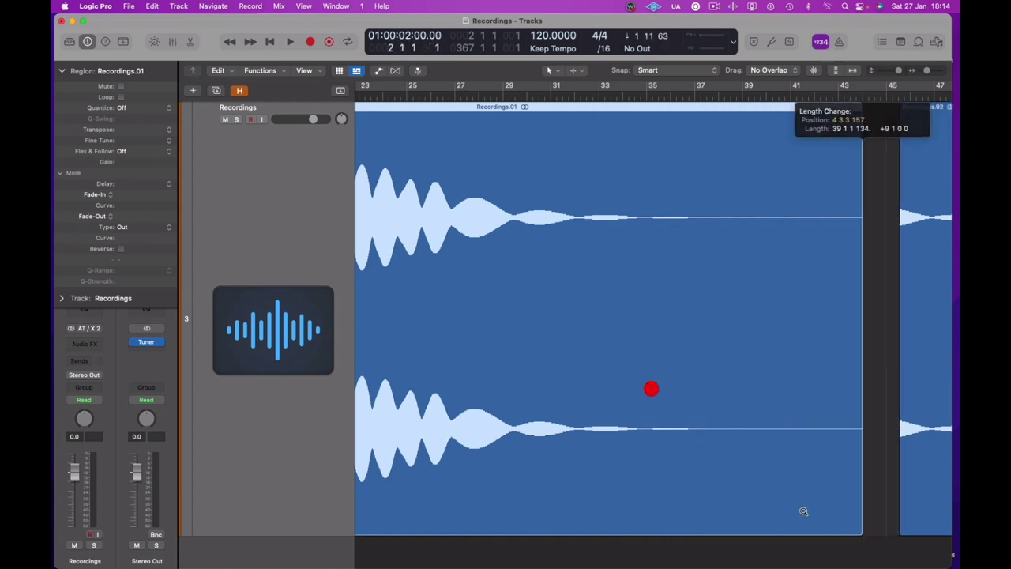
pyautogui.keyDown('ctrl'); pyautogui.keyDown('alt'); pyautogui.click(693, 446); pyautogui.keyUp('alt'); pyautogui.keyUp('ctrl')
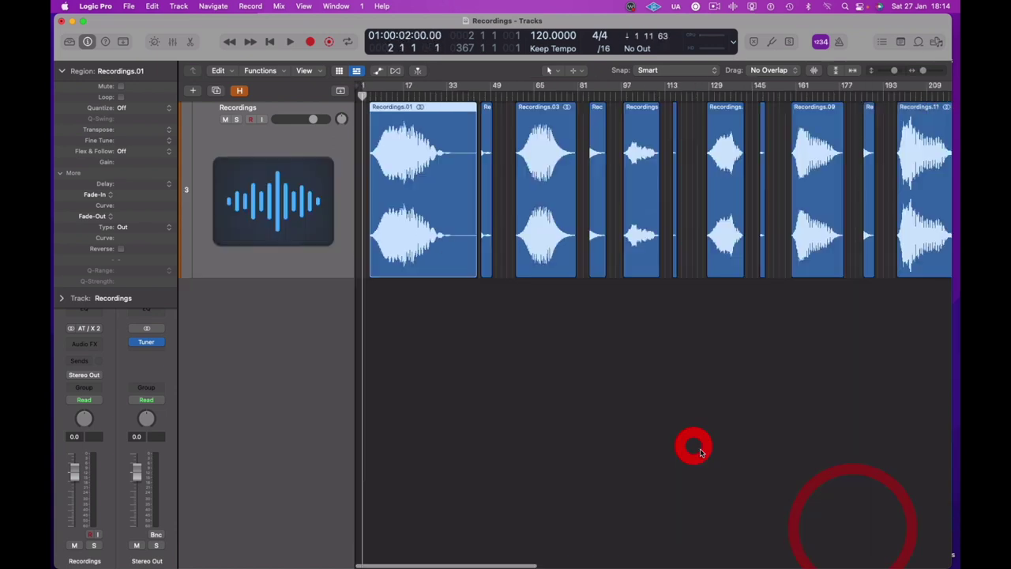
# Audition the beginning of Recordings.01 and extend the region's start back to about bar 3
pyautogui.click(370, 96)
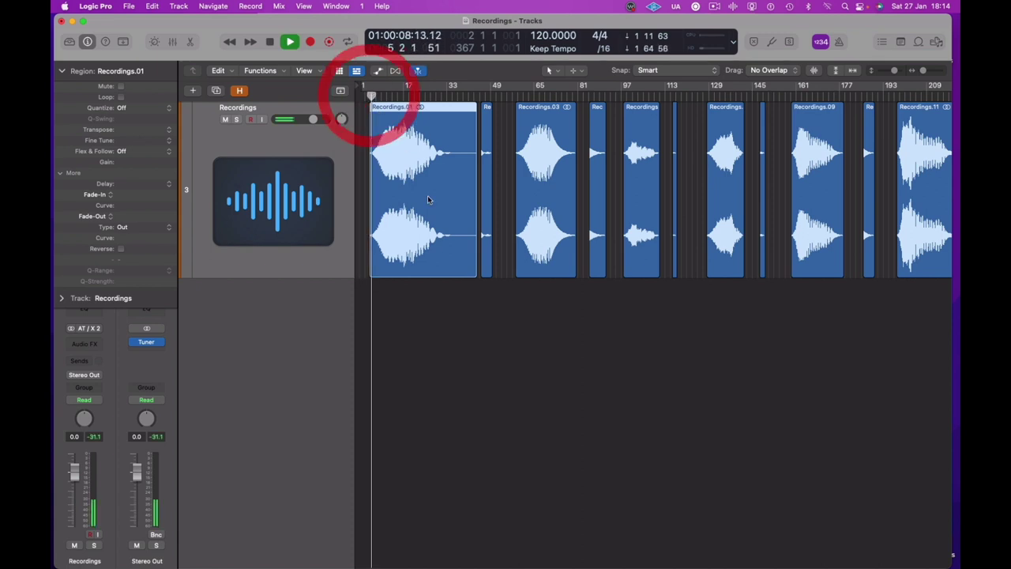
pyautogui.keyDown('ctrl'); pyautogui.keyDown('alt'); pyautogui.click(391, 301); pyautogui.keyUp('alt'); pyautogui.keyUp('ctrl')
pyautogui.click(462, 93)
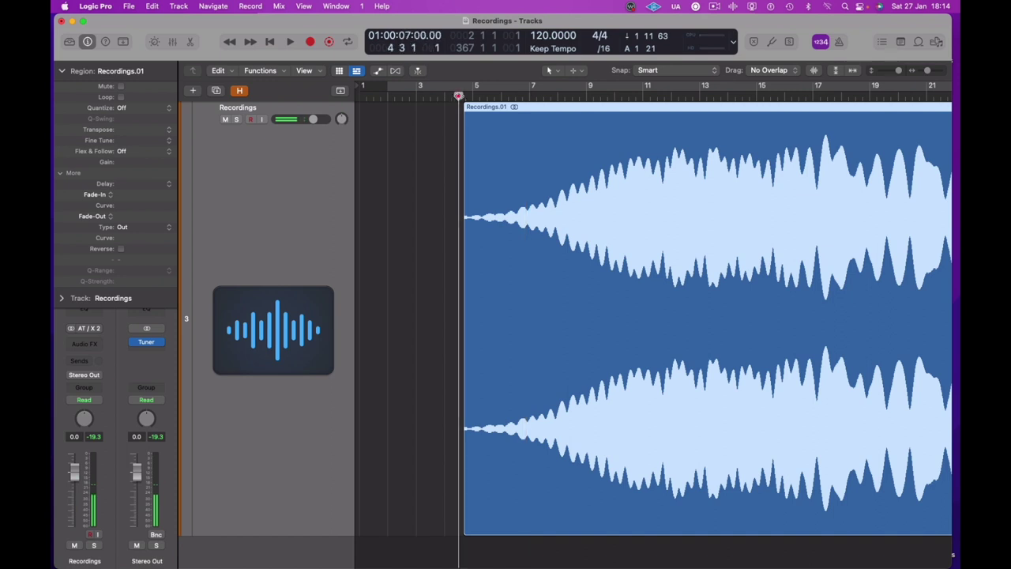
pyautogui.press('space')
pyautogui.click(451, 514)
pyautogui.moveTo(465, 524); pyautogui.dragTo(430, 515)
pyautogui.doubleClick(420, 93)
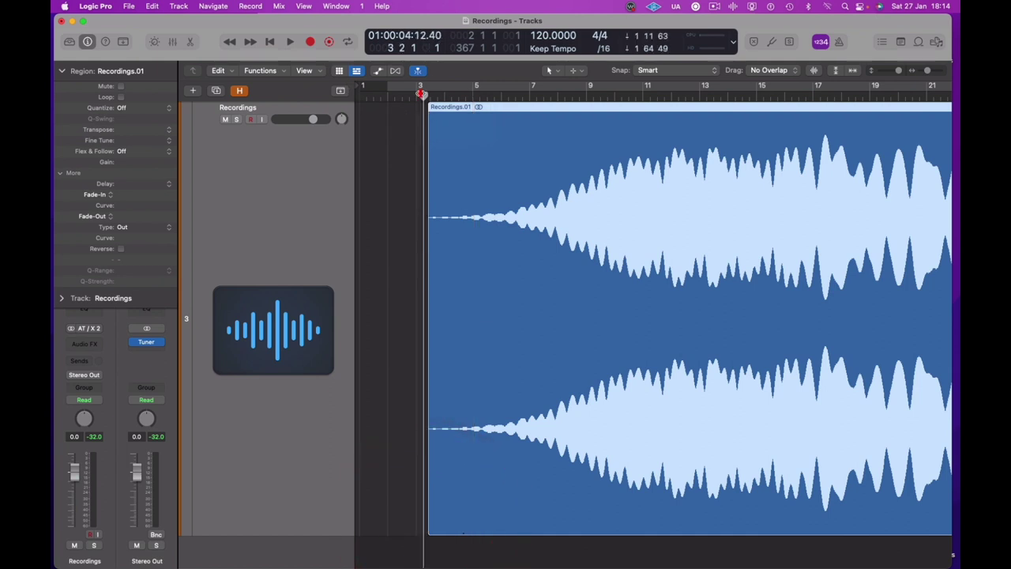
pyautogui.press('space')
pyautogui.keyDown('ctrl'); pyautogui.keyDown('alt'); pyautogui.click(393, 256); pyautogui.keyUp('alt'); pyautogui.keyUp('ctrl')
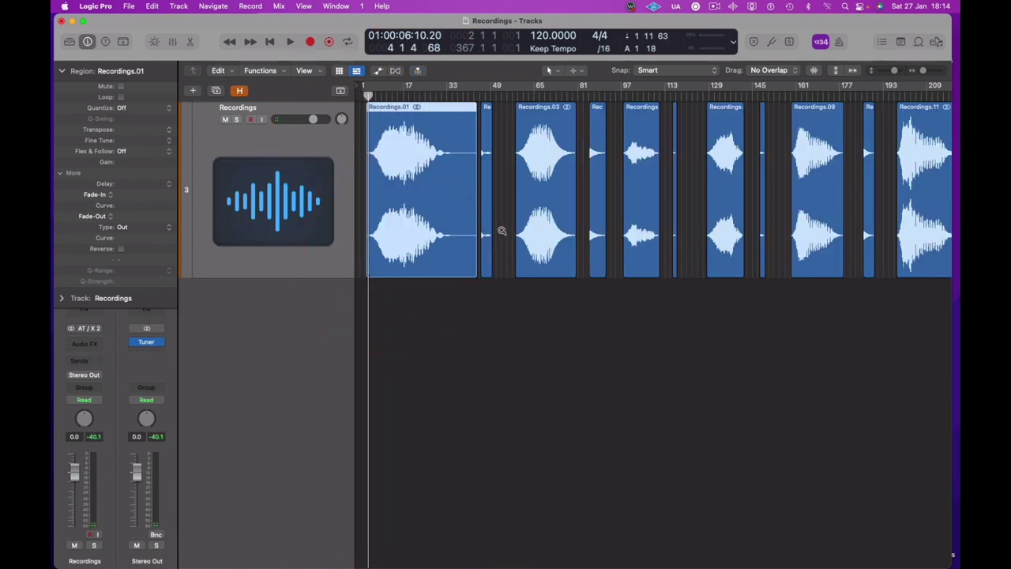
# Try to extend the start of the Recordings.02 region slightly earlier, and undo the change
pyautogui.keyDown('ctrl'); pyautogui.keyDown('alt'); pyautogui.click(466, 204); pyautogui.keyUp('alt'); pyautogui.keyUp('ctrl')
pyautogui.click(594, 360)
pyautogui.click(619, 367)
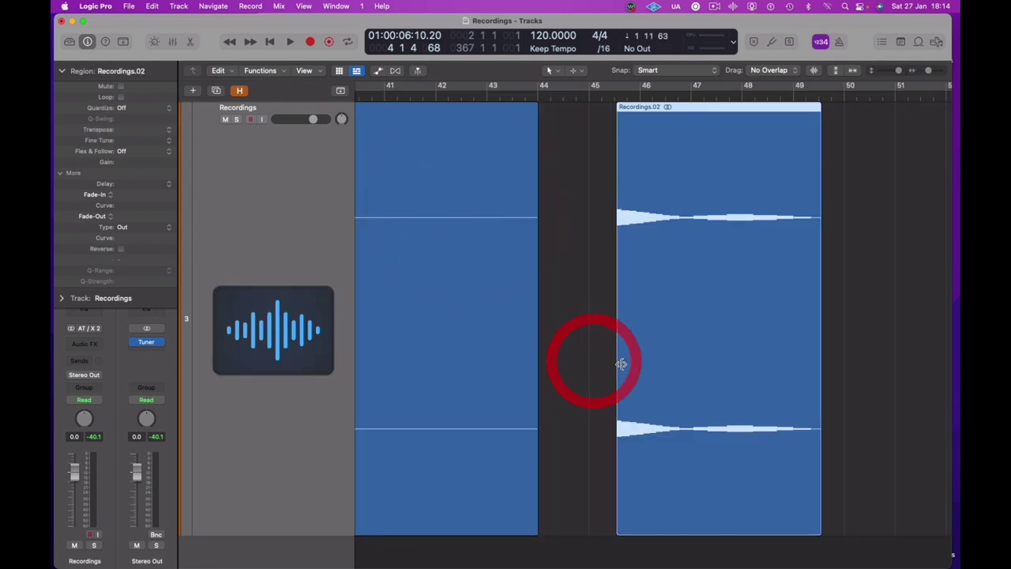
pyautogui.moveTo(616, 530)
pyautogui.mouseDown()
pyautogui.moveTo(588, 530)
pyautogui.moveTo(605, 525)
pyautogui.mouseUp()
pyautogui.press('super+z')
pyautogui.click(594, 498)
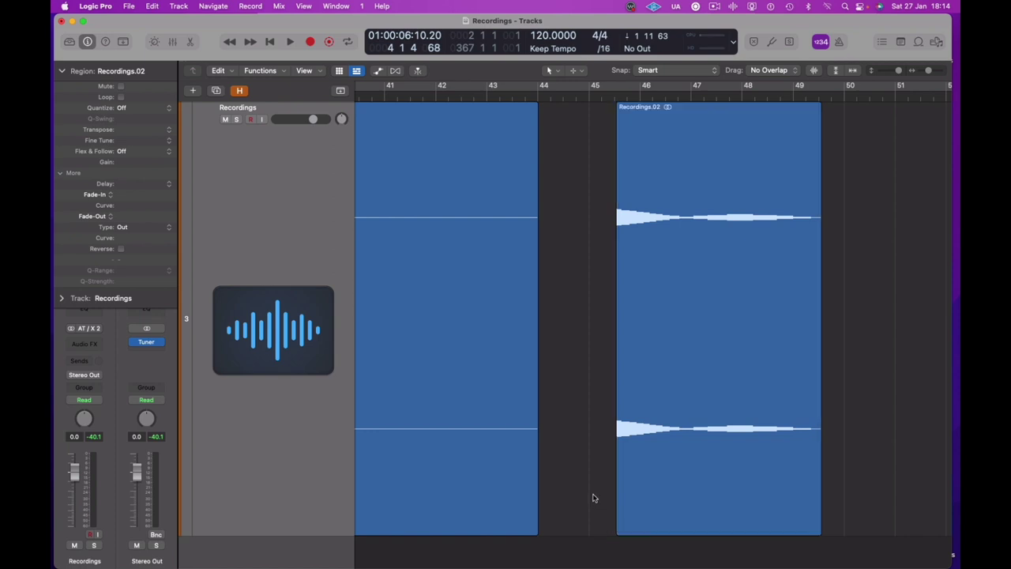
# Extend the end of the Recordings.02 region to about bar 51
pyautogui.click(801, 514)
pyautogui.moveTo(819, 530); pyautogui.dragTo(907, 528)
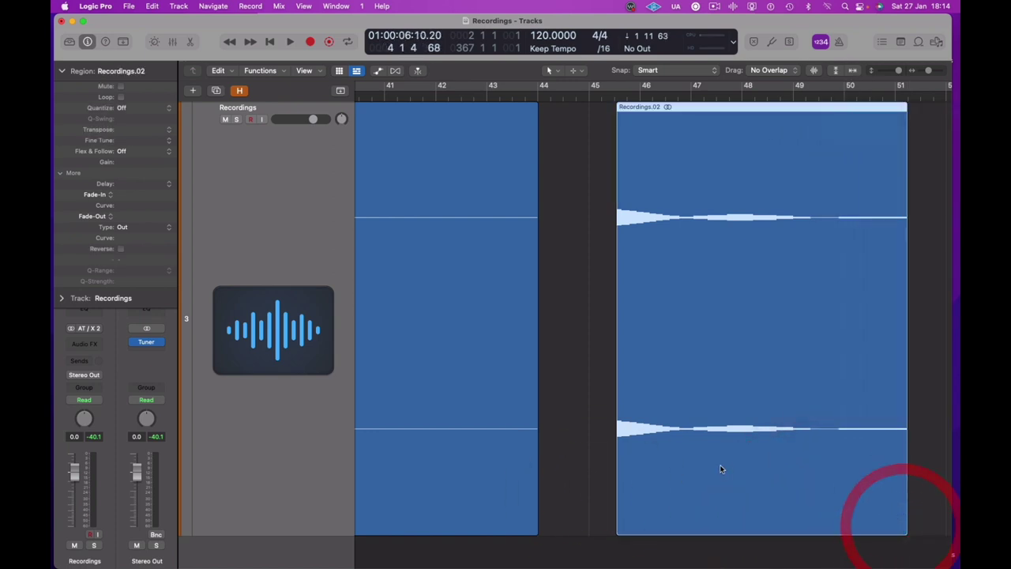
# Extend the end of the Recordings.02 region to about bar 57
pyautogui.keyDown('ctrl'); pyautogui.keyDown('alt'); pyautogui.click(733, 457); pyautogui.keyUp('alt'); pyautogui.keyUp('ctrl')
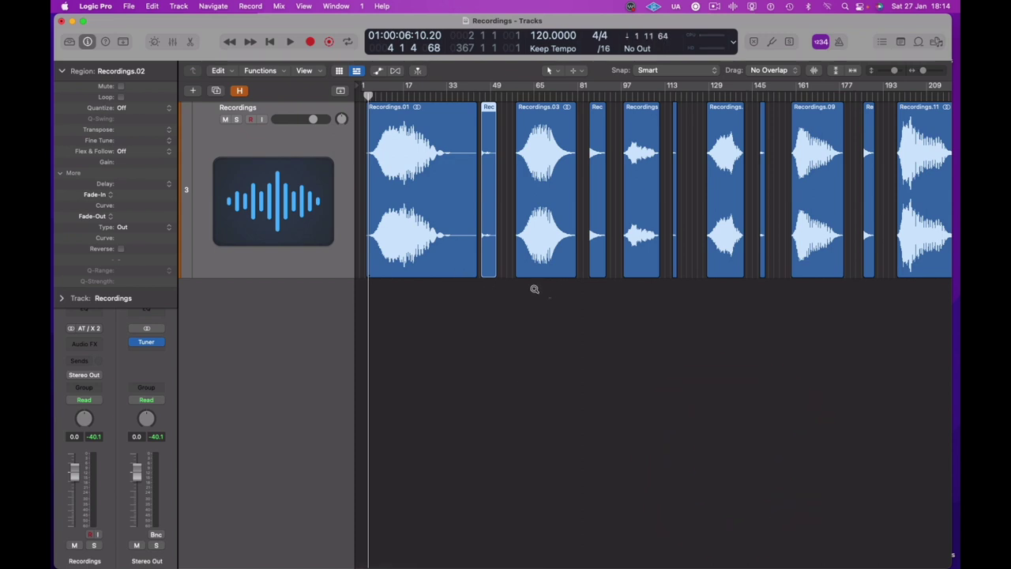
pyautogui.keyDown('ctrl'); pyautogui.keyDown('alt'); pyautogui.click(421, 236); pyautogui.keyUp('alt'); pyautogui.keyUp('ctrl')
pyautogui.moveTo(695, 524); pyautogui.dragTo(768, 519)
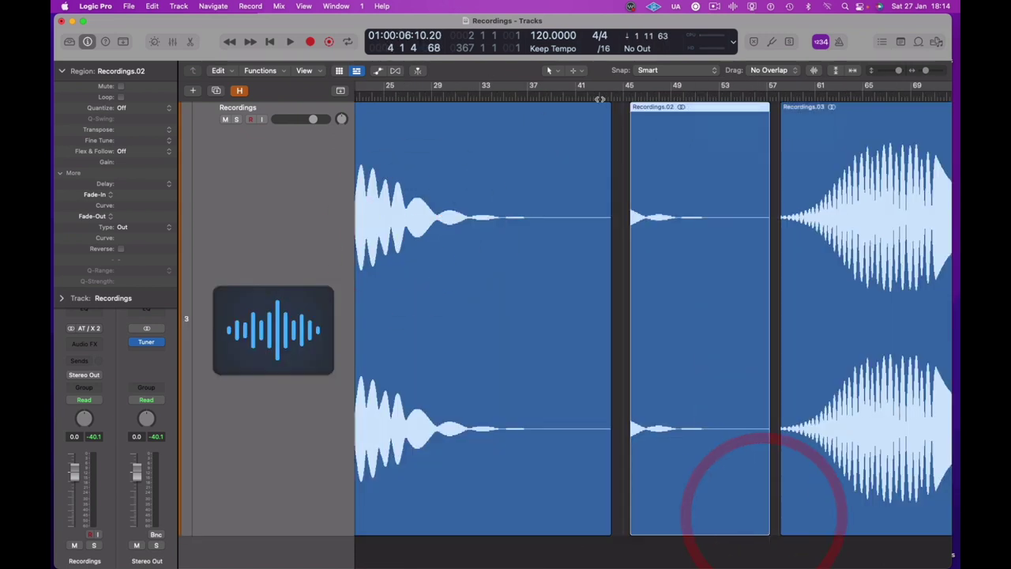
# Audition the Recordings.02 region from its start and again from about bar 53 to check the decay
pyautogui.click(630, 95)
pyautogui.press('space')
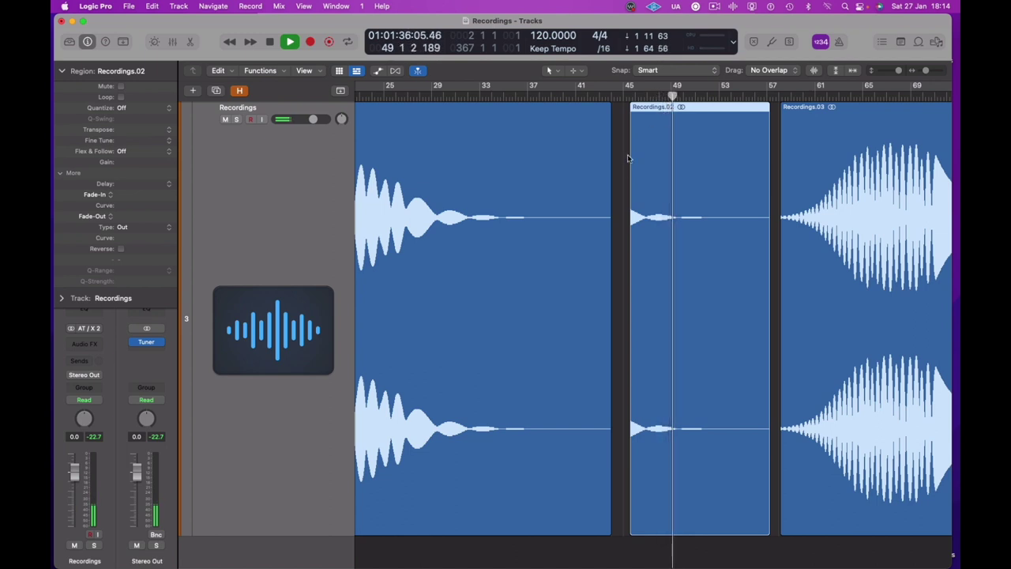
pyautogui.press('space')
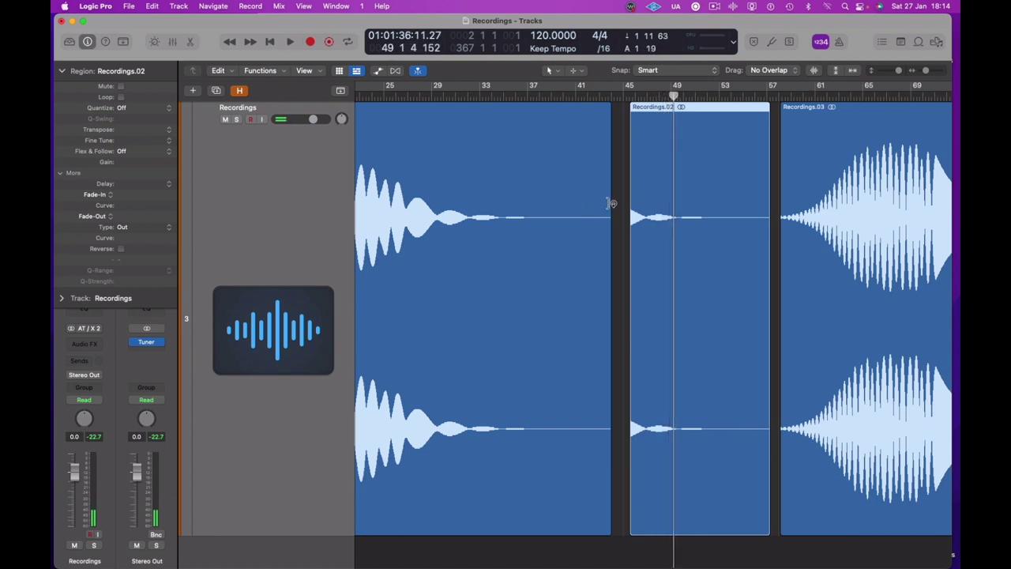
pyautogui.doubleClick(726, 99)
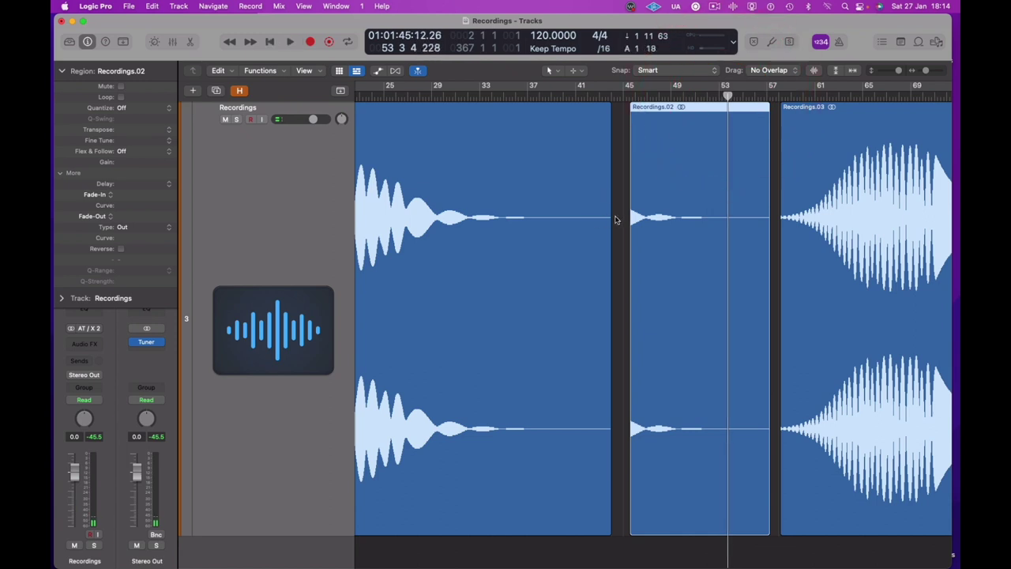
pyautogui.keyDown('ctrl'); pyautogui.keyDown('alt'); pyautogui.click(619, 217); pyautogui.keyUp('alt'); pyautogui.keyUp('ctrl')
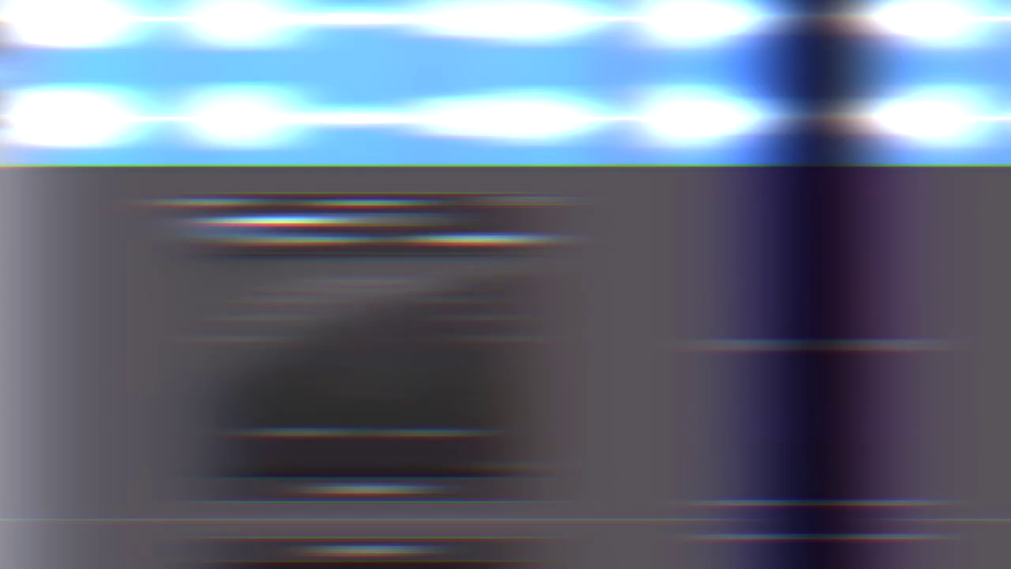
# Play the Recordings.01 region with the Tuner open to identify its note, and rename the region C Long
pyautogui.press('space')
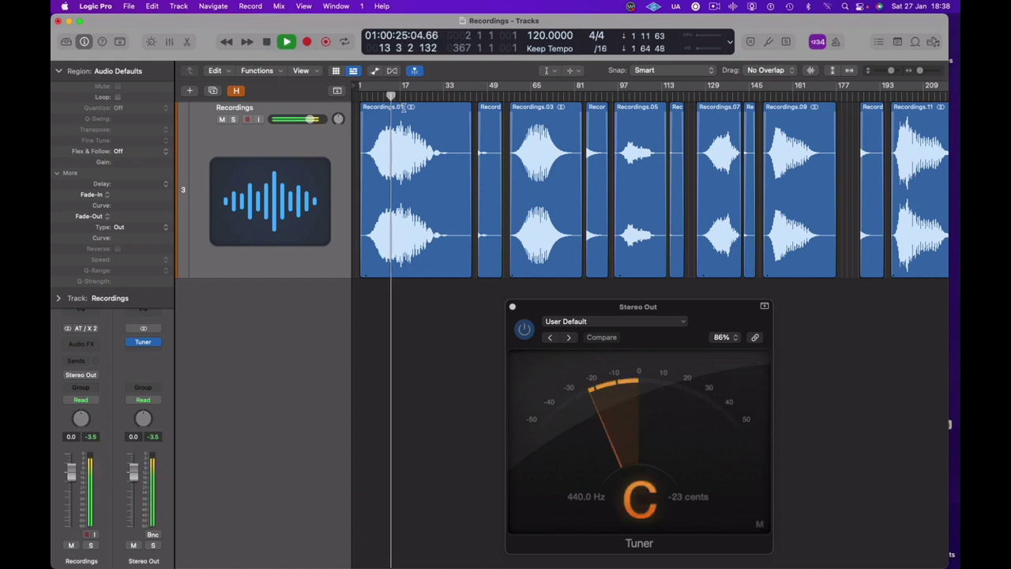
pyautogui.doubleClick(389, 105)
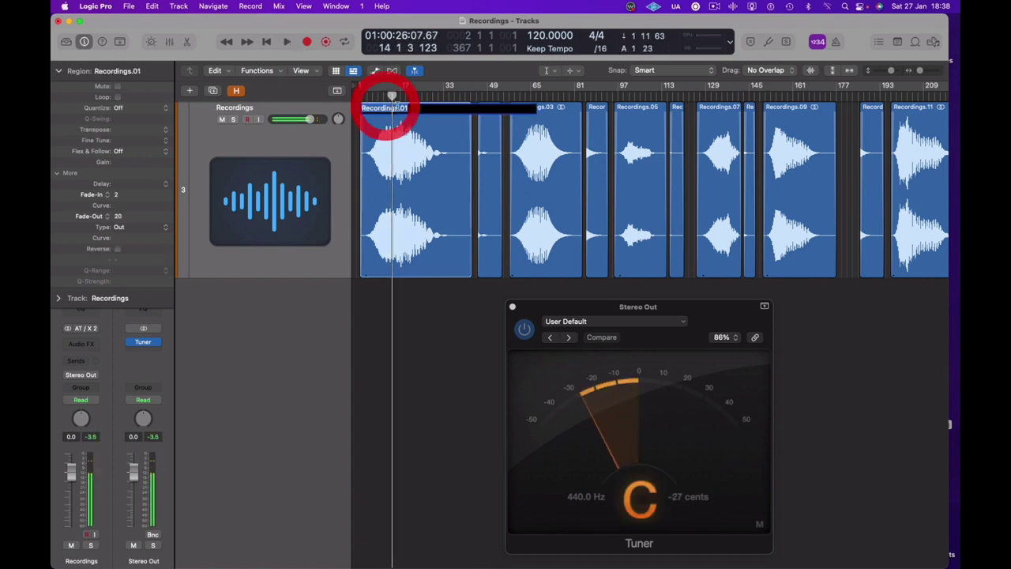
pyautogui.write('C Lon')
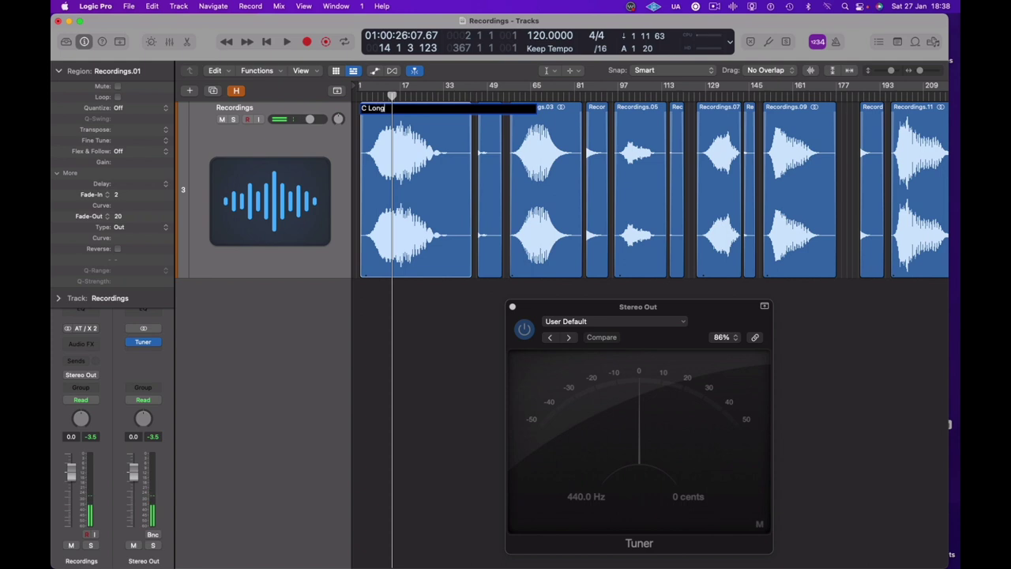
pyautogui.write('g')
pyautogui.press('Return')
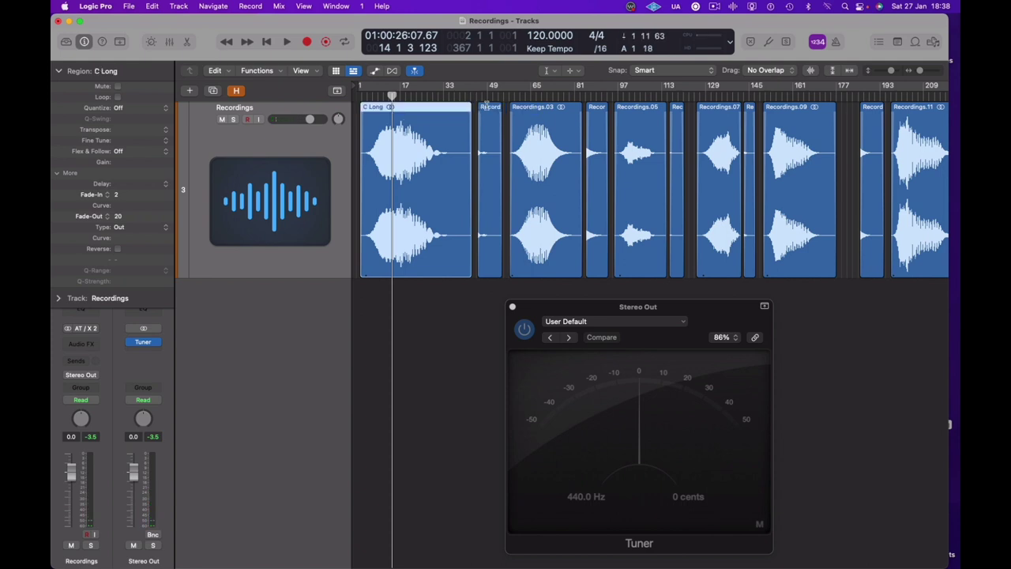
# Rename the Recordings.02 region C Short
pyautogui.doubleClick(487, 106)
pyautogui.write('C Short')
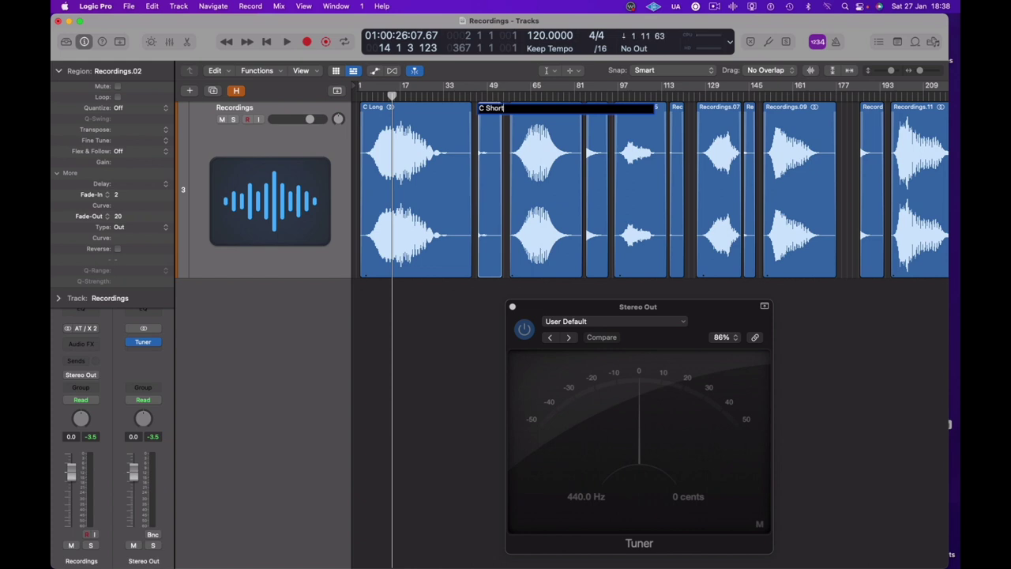
pyautogui.press('Return')
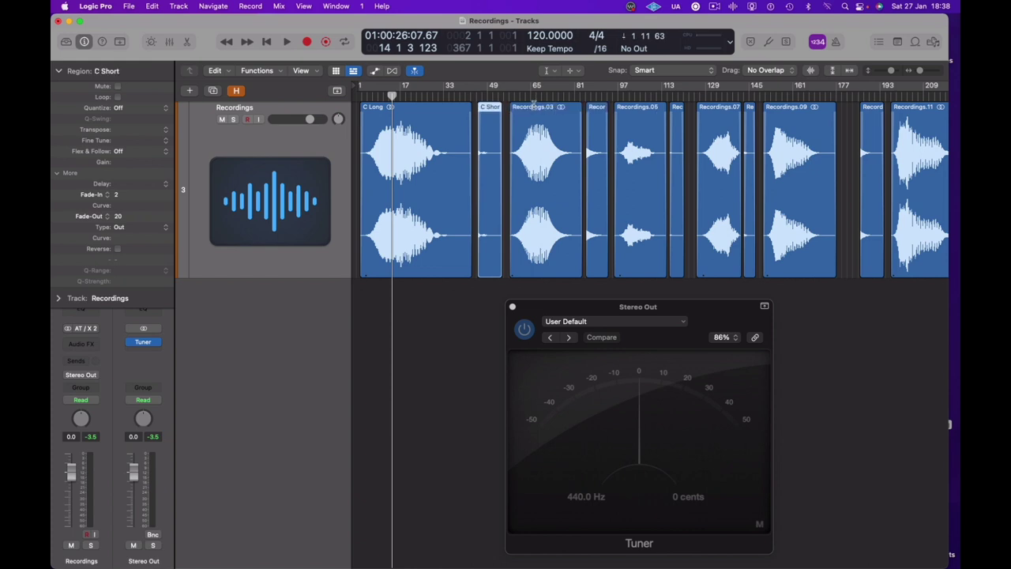
# Check the pitch of Recordings.03 with the Tuner, and rename it D Long and the following region D Short
pyautogui.doubleClick(528, 95)
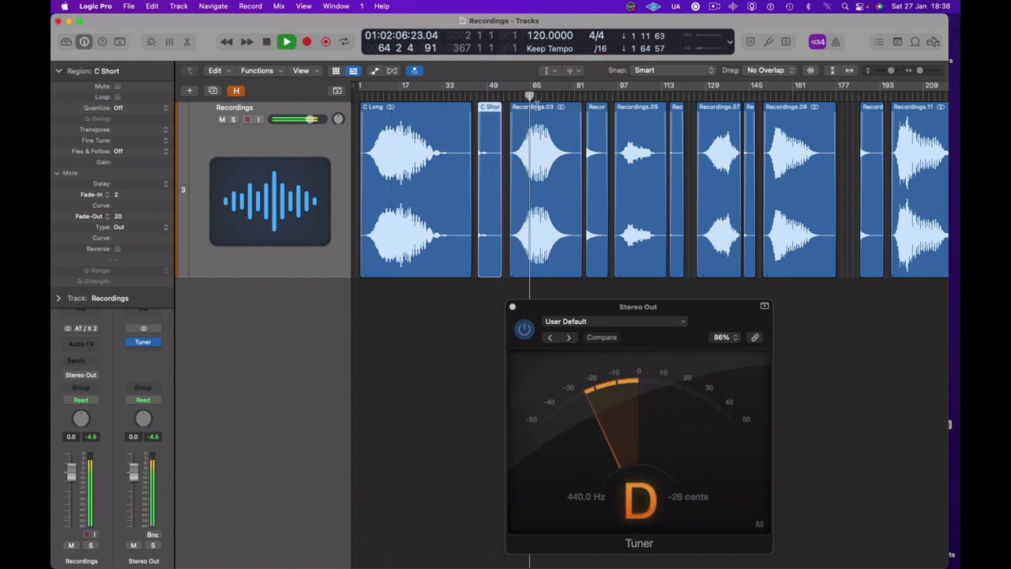
pyautogui.doubleClick(535, 106)
pyautogui.write('D Long')
pyautogui.press('Return')
pyautogui.doubleClick(597, 106)
pyautogui.write('D Short')
pyautogui.press('Return')
# Rename the Recordings.05 region B Long and the region after it B Short
pyautogui.doubleClick(638, 105)
pyautogui.write('B Long')
pyautogui.press('Tab')
pyautogui.write('B Short')
pyautogui.press('Tab')
# Rename the Recordings.07 region A Long and the region after it A Short
pyautogui.write('A Long')
pyautogui.press('Return')
pyautogui.press('Tab')
pyautogui.write('A Short')
pyautogui.press('Tab')
# Rename the Recordings.09 region E Long and the region after it E Short
pyautogui.write('E Long')
pyautogui.press('Return')
pyautogui.press('Tab')
pyautogui.write('E Short')
pyautogui.press('Tab')
# Rename the Recordings.11 region F Long and the region after it F Short
pyautogui.write('F Long')
pyautogui.press('Tab')
pyautogui.write('F Short')
pyautogui.press('Tab')
# Rename the region after F Short as G Long and the one following it as G Short
pyautogui.write('G Long')
pyautogui.press('Tab')
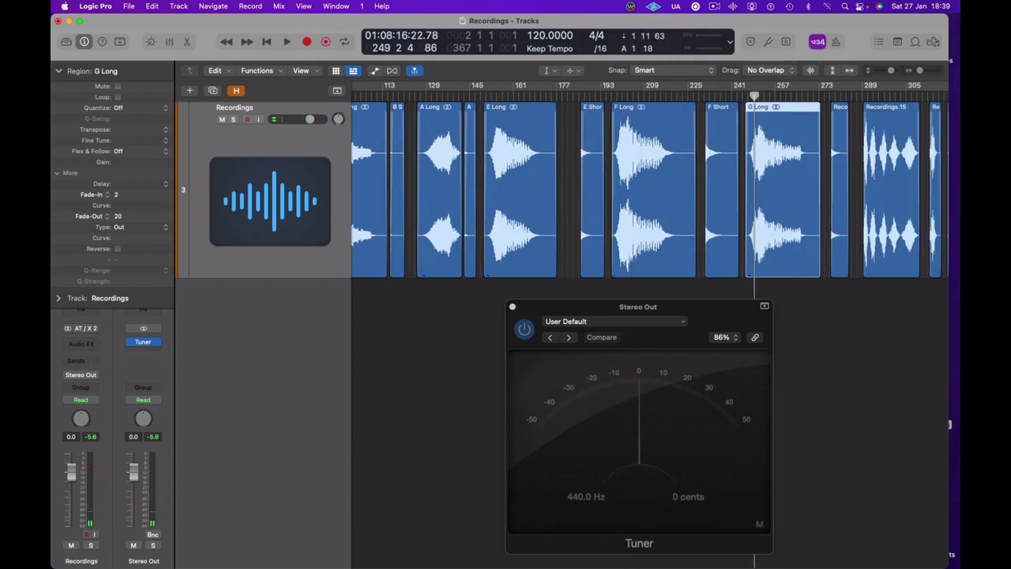
pyautogui.write('G Short')
pyautogui.press('Return')
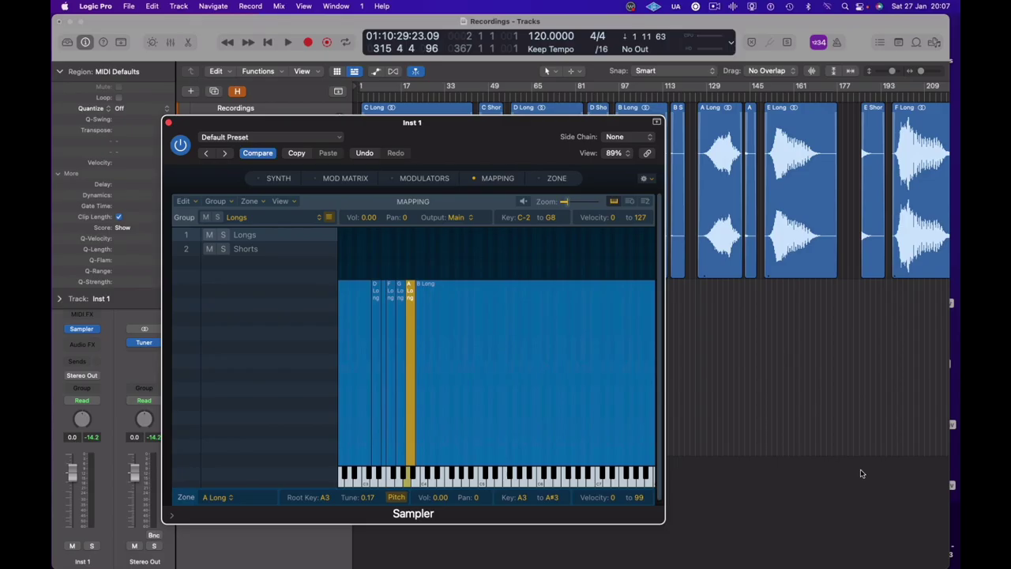
# Examine the key and velocity ranges of the Longs group's zones in the Sampler mapping
pyautogui.click(260, 237)
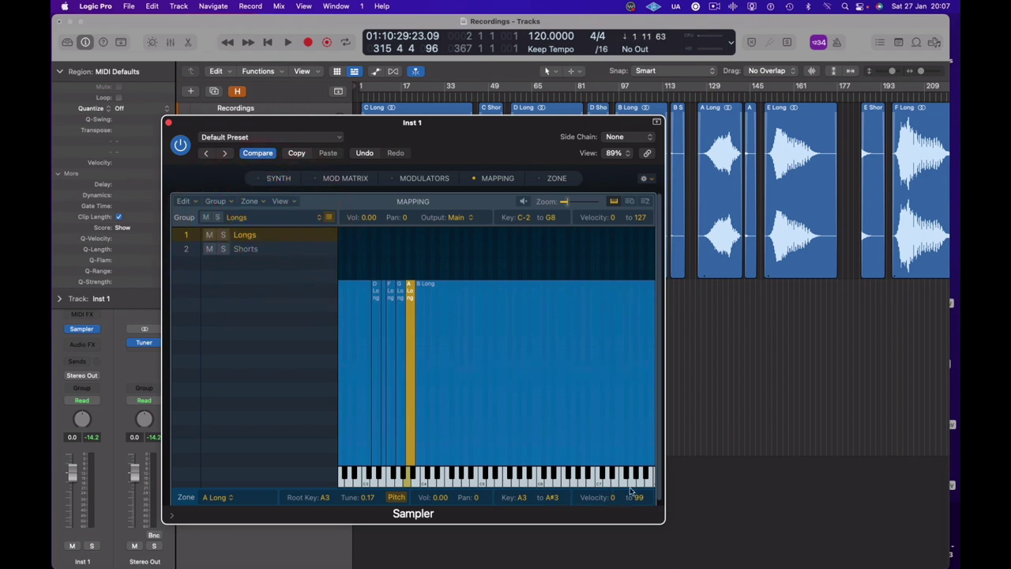
pyautogui.hscroll(-10, 469, 388)
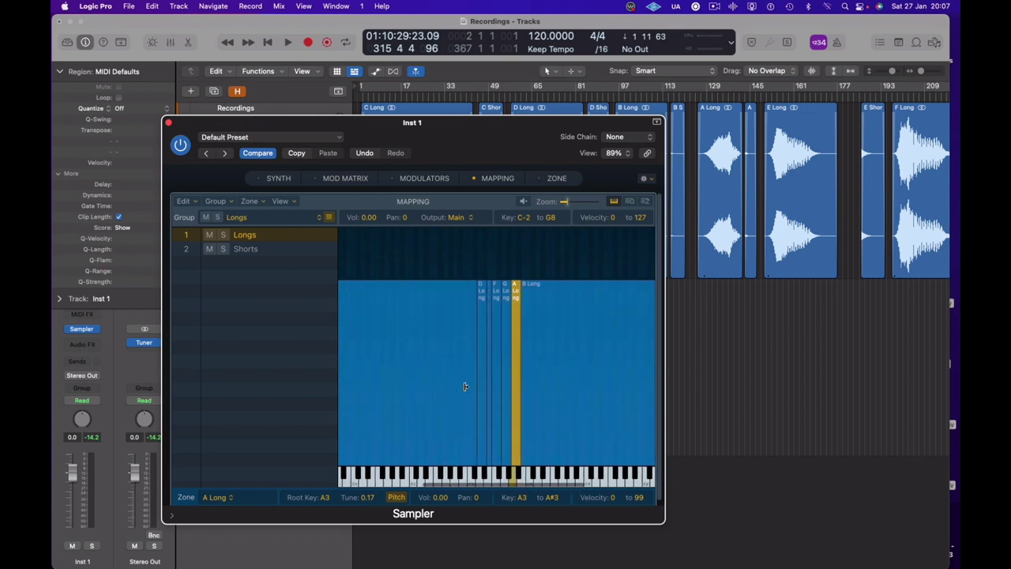
pyautogui.hscroll(6, 466, 386)
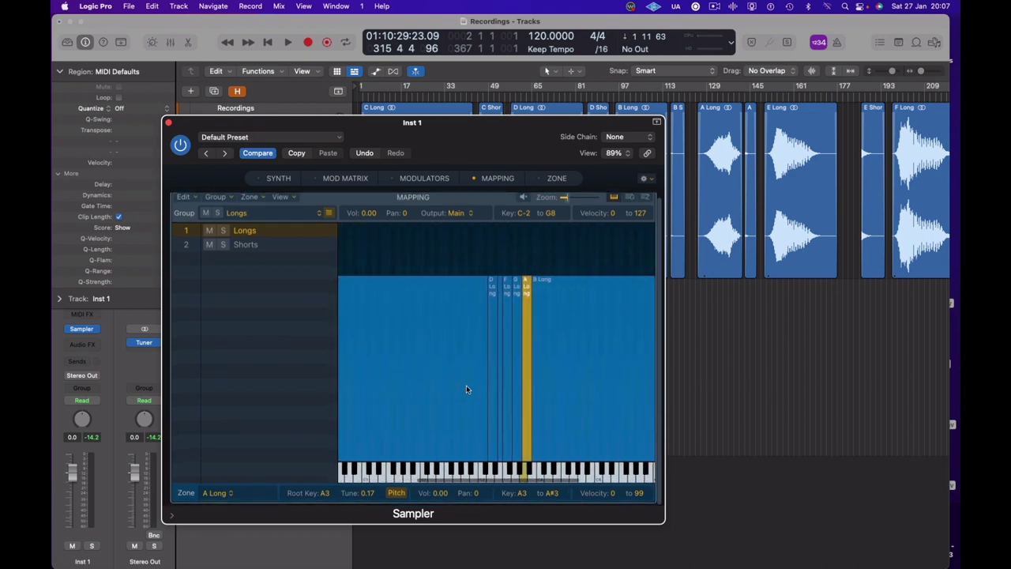
pyautogui.moveTo(567, 200)
pyautogui.mouseDown()
pyautogui.moveTo(609, 208)
pyautogui.moveTo(603, 217)
pyautogui.moveTo(577, 202)
pyautogui.moveTo(562, 207)
pyautogui.mouseUp()
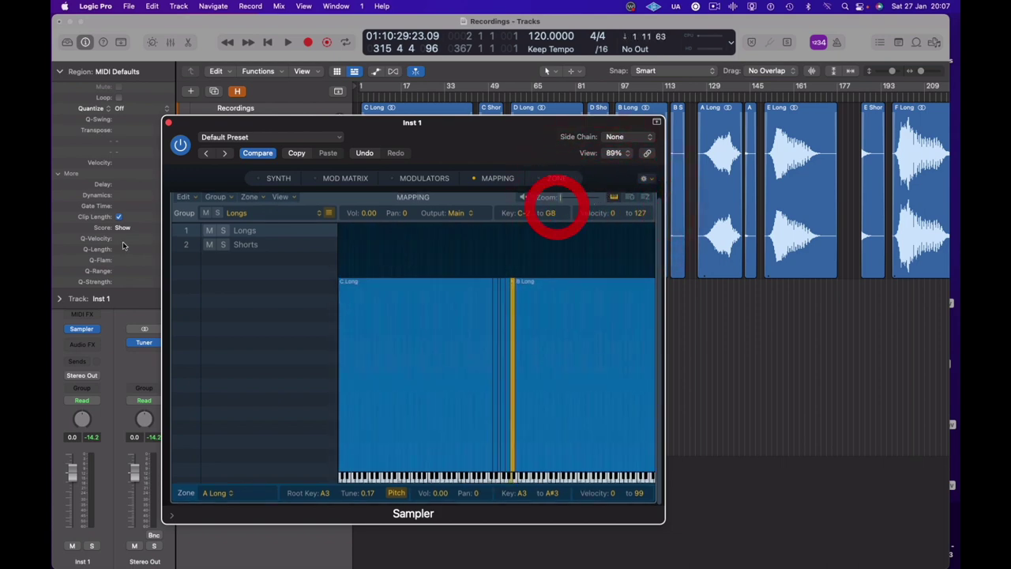
# Examine the key and velocity ranges of the Shorts group's zones in the Sampler mapping
pyautogui.click(282, 250)
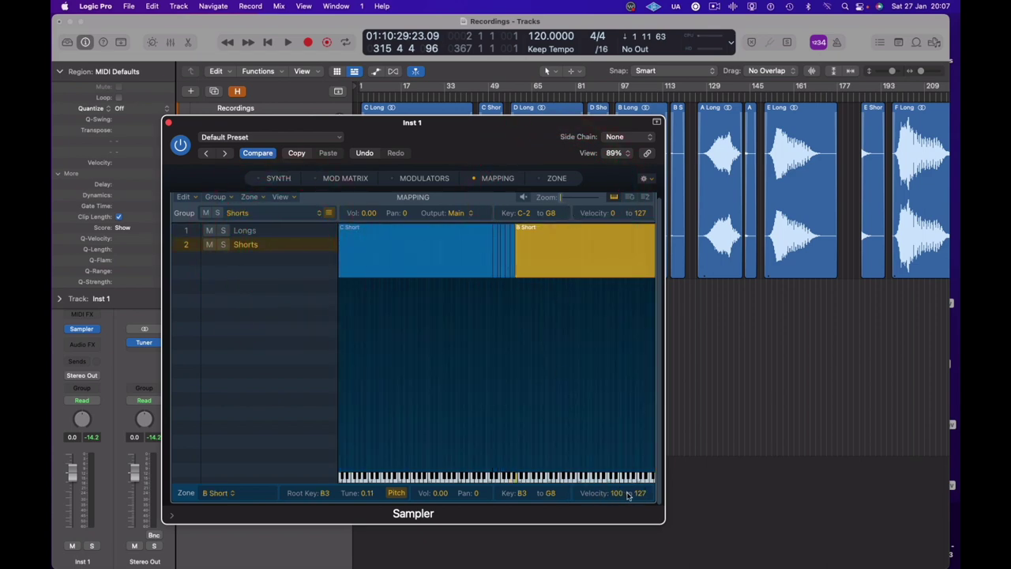
pyautogui.moveTo(560, 200); pyautogui.dragTo(586, 203)
pyautogui.scroll(-1, 529, 291)
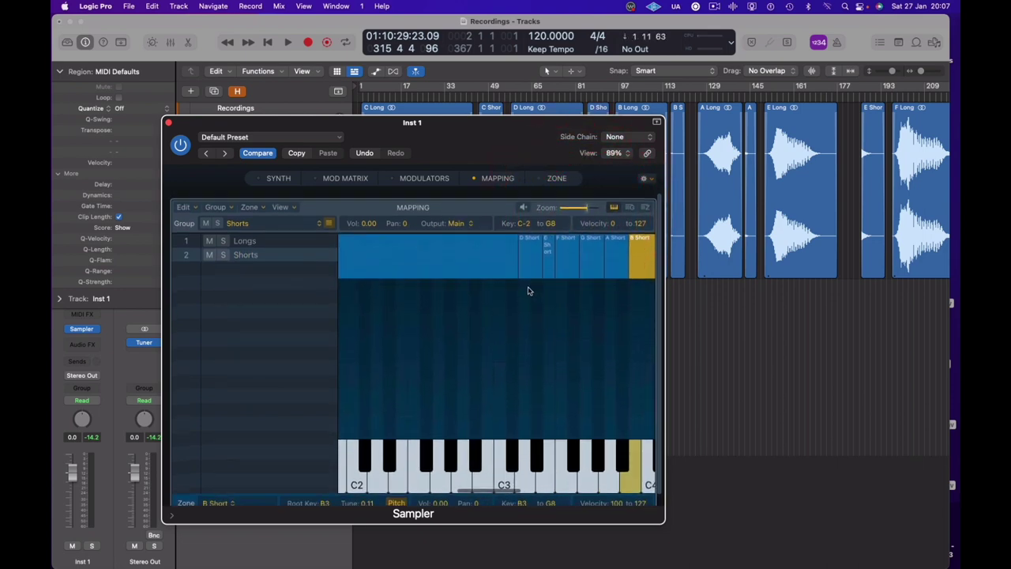
pyautogui.moveTo(587, 201); pyautogui.dragTo(577, 199)
pyautogui.hscroll(10, 565, 296)
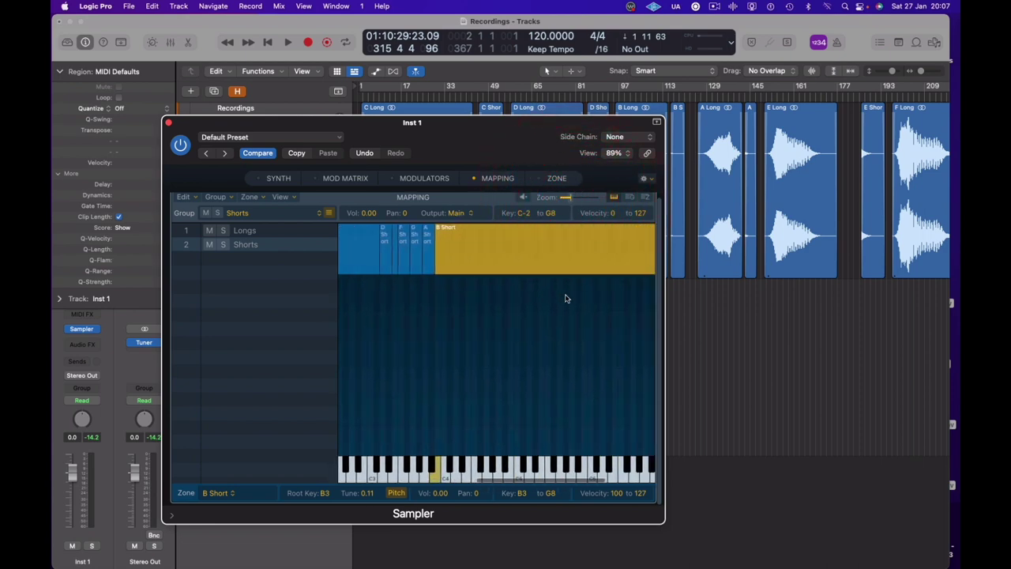
pyautogui.hscroll(-2, 555, 298)
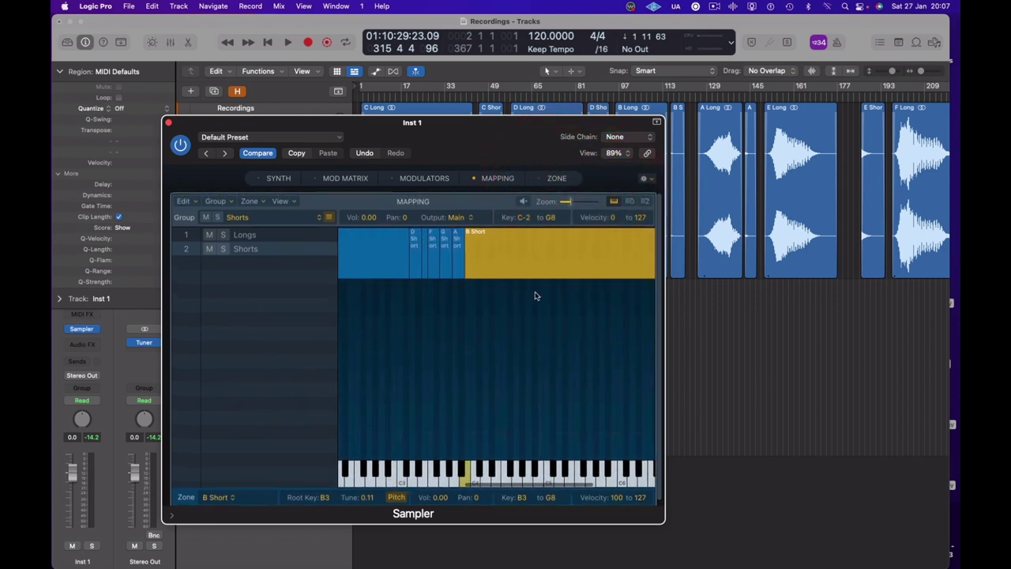
# Show the Longs group's zones with their sample waveforms and loop settings, starting with F Long
pyautogui.click(264, 236)
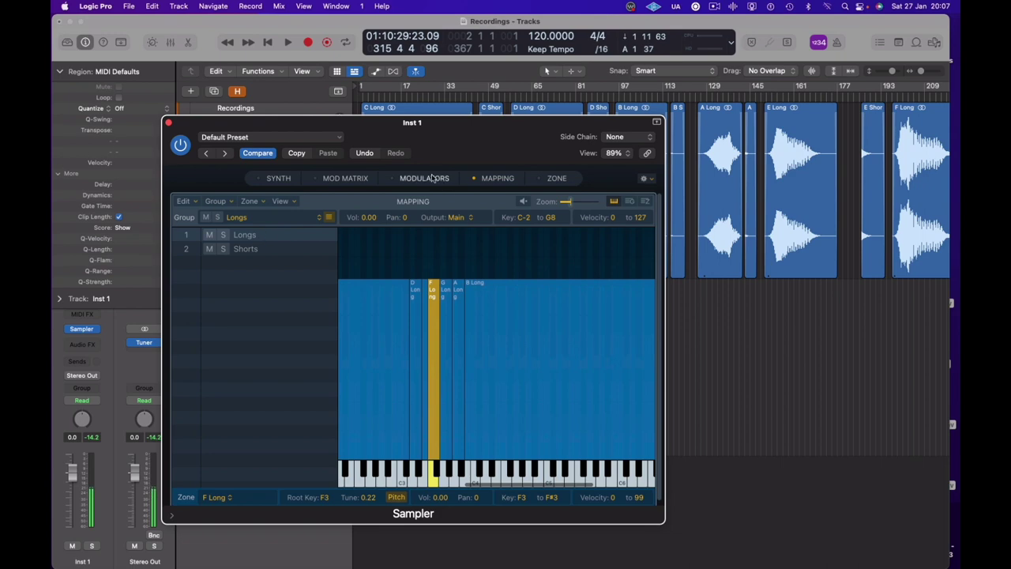
pyautogui.click(542, 182)
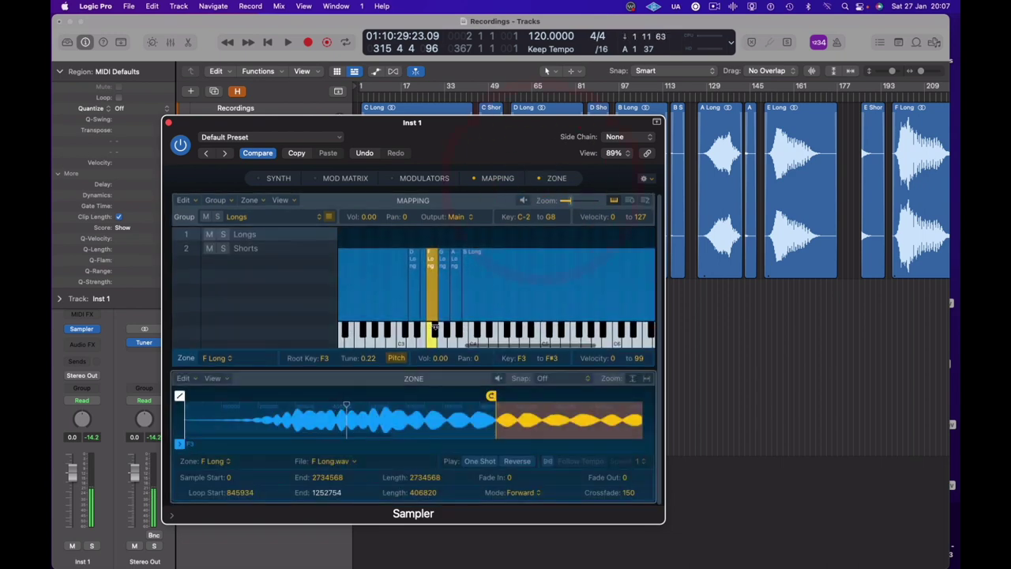
pyautogui.scroll(-5, 491, 421)
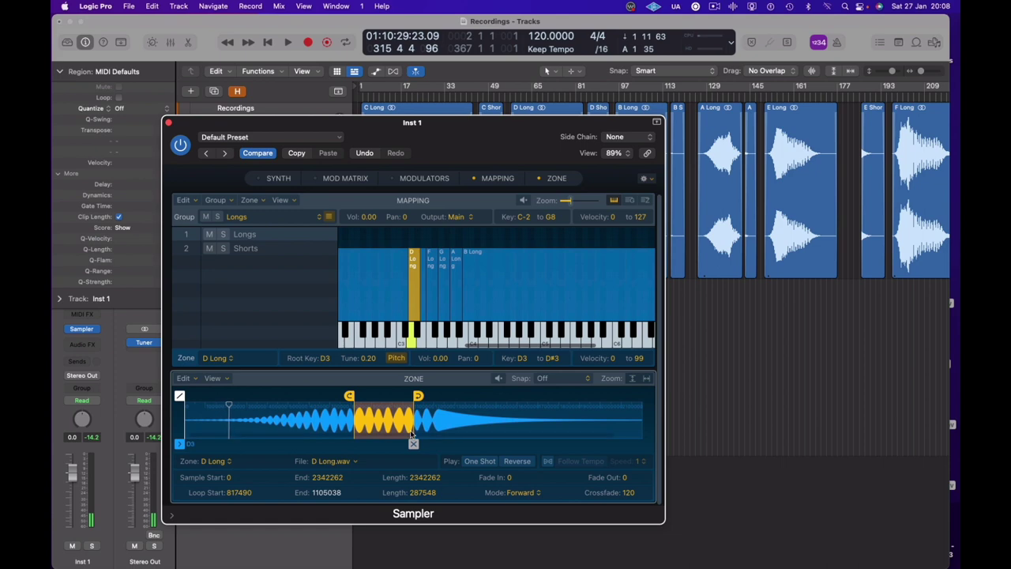
# Play various notes at soft and hard velocities to compare the looped long zones with the unlooped short zones
pyautogui.press('s')
pyautogui.press('f')
pyautogui.press('super+minus')
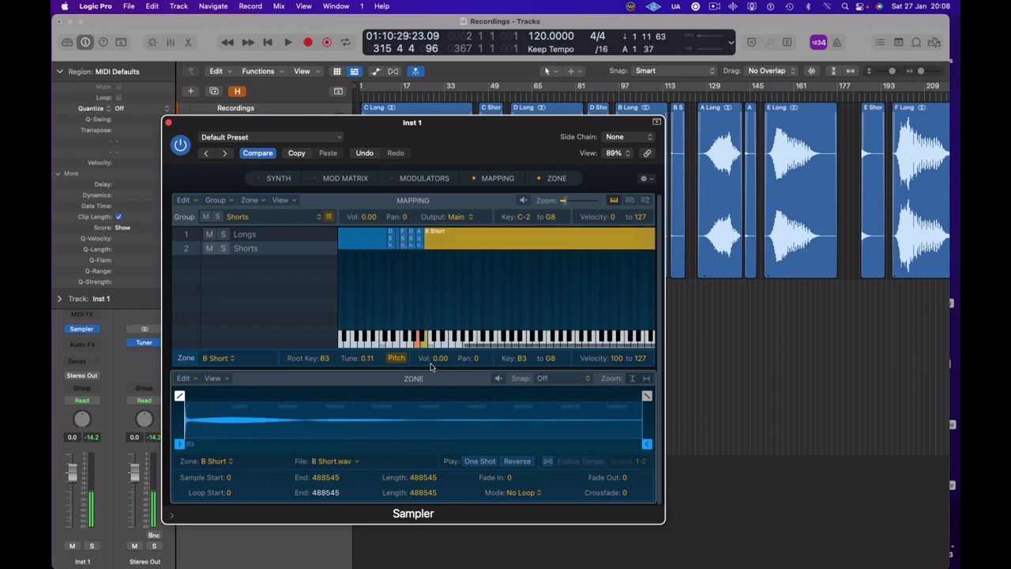
pyautogui.press('j')
pyautogui.press('d')
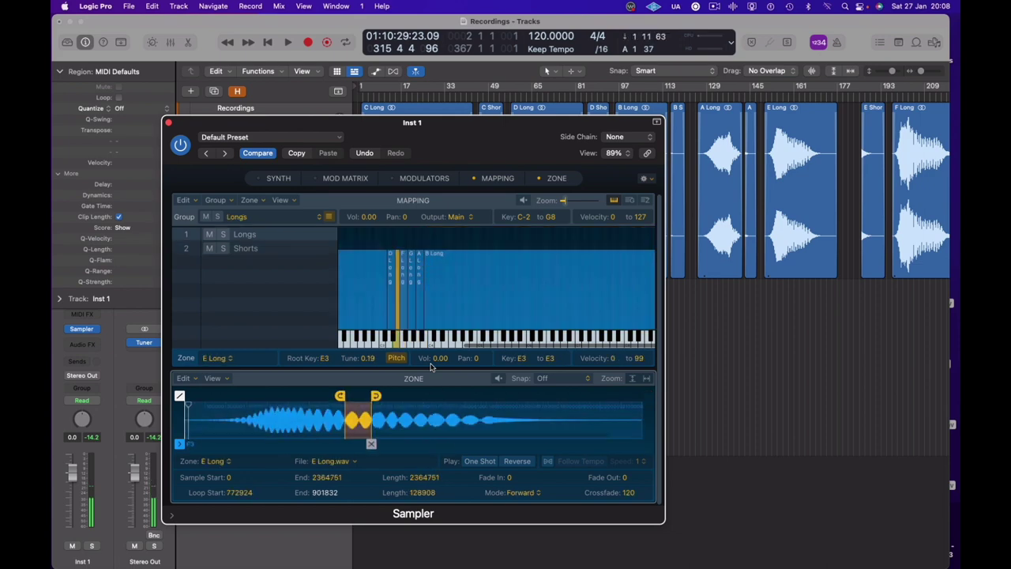
pyautogui.press('f')
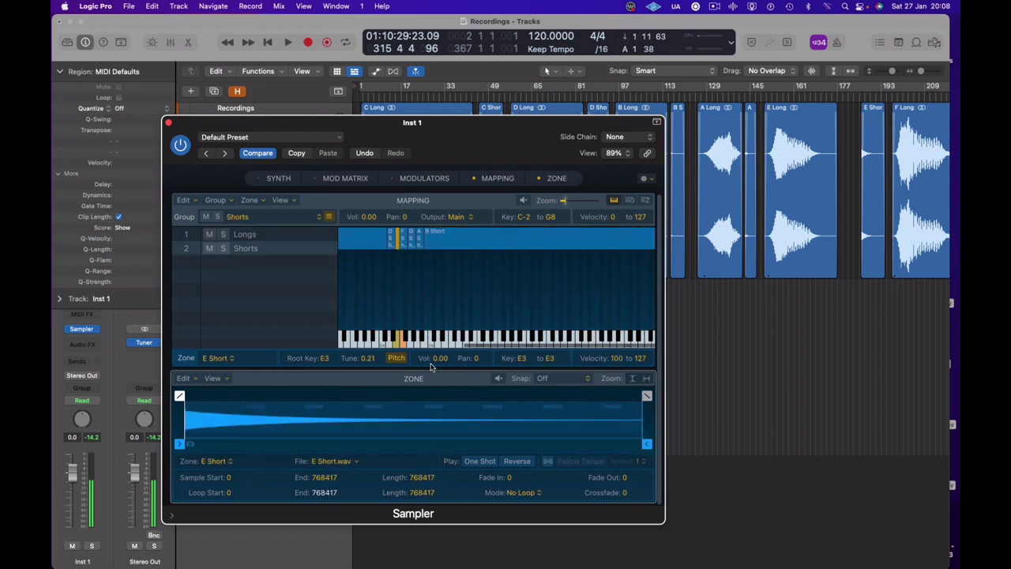
pyautogui.press('a')
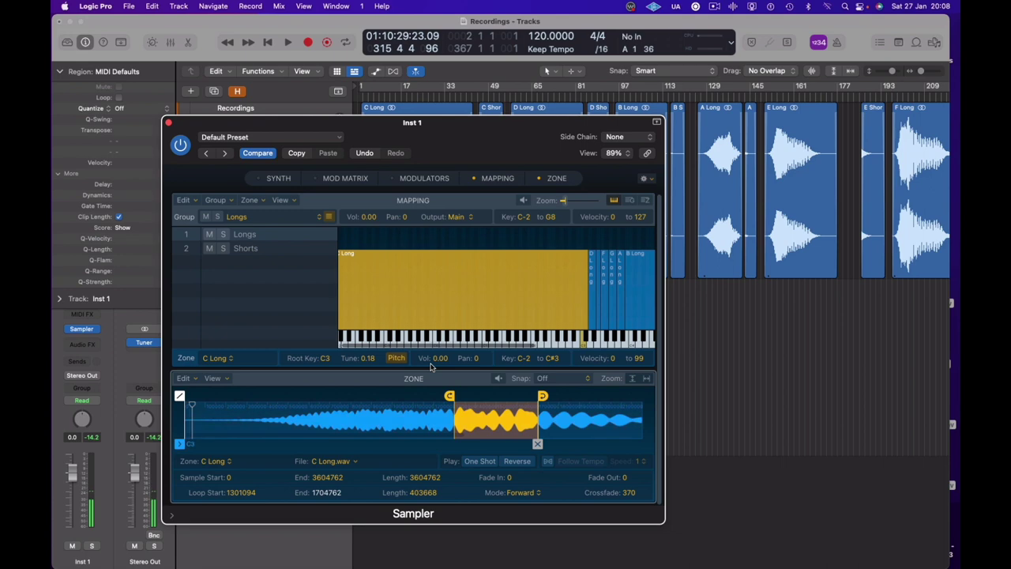
pyautogui.press('a')
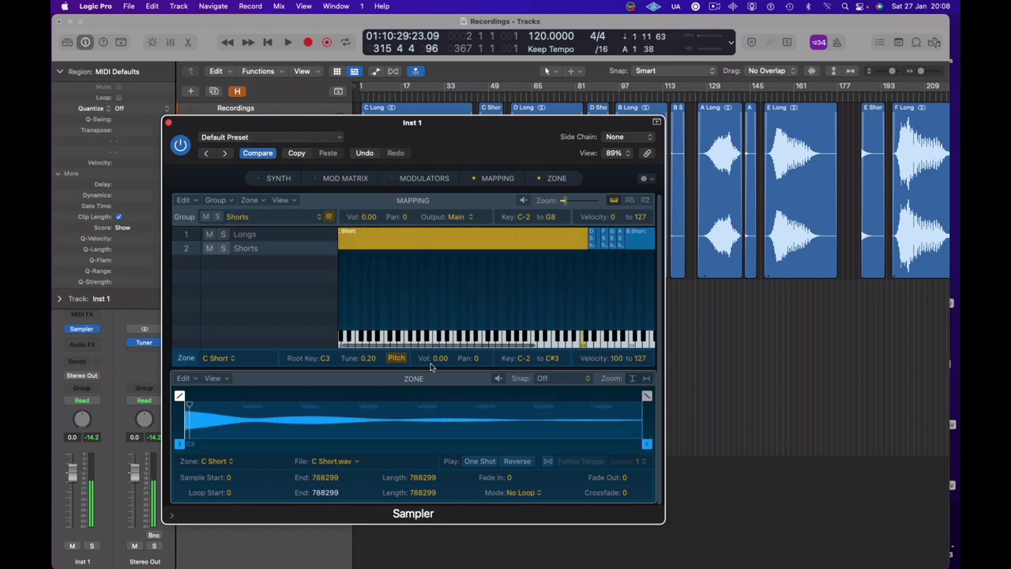
pyautogui.press('s')
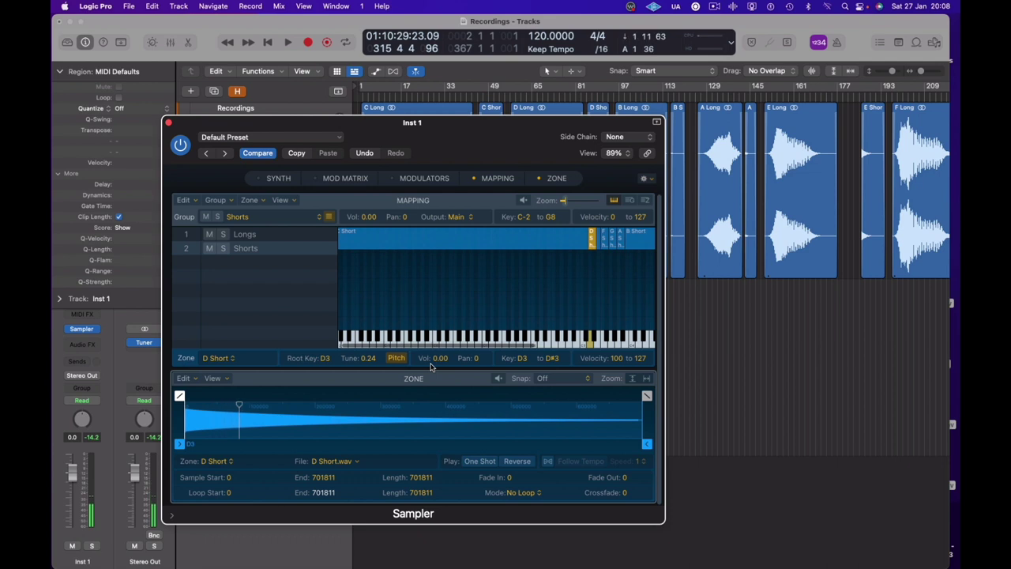
pyautogui.press('a')
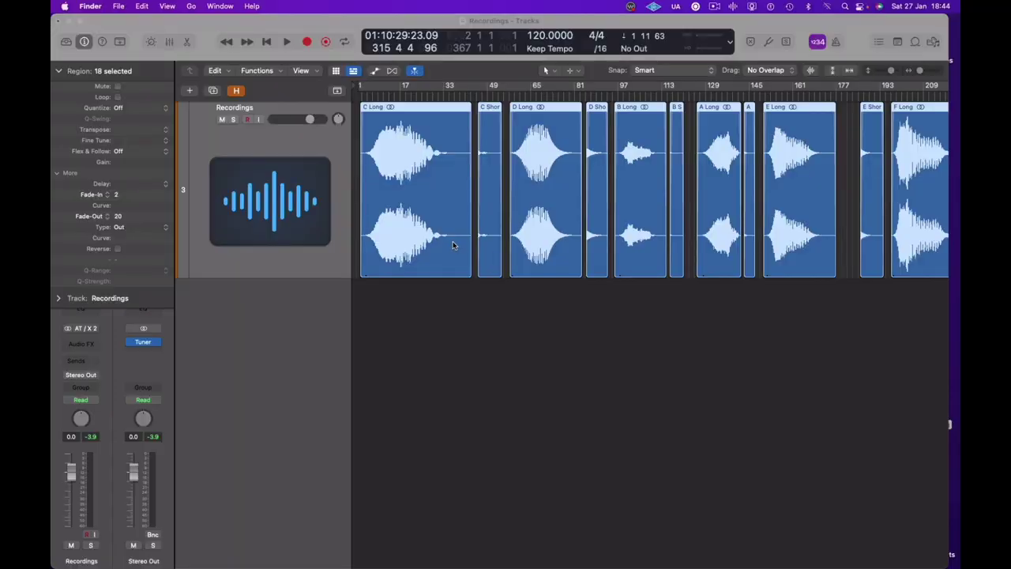
# Export the 18 selected regions as 24-bit WAVE files, named by region, into the samples folder under Desktop
pyautogui.rightClick(445, 224)
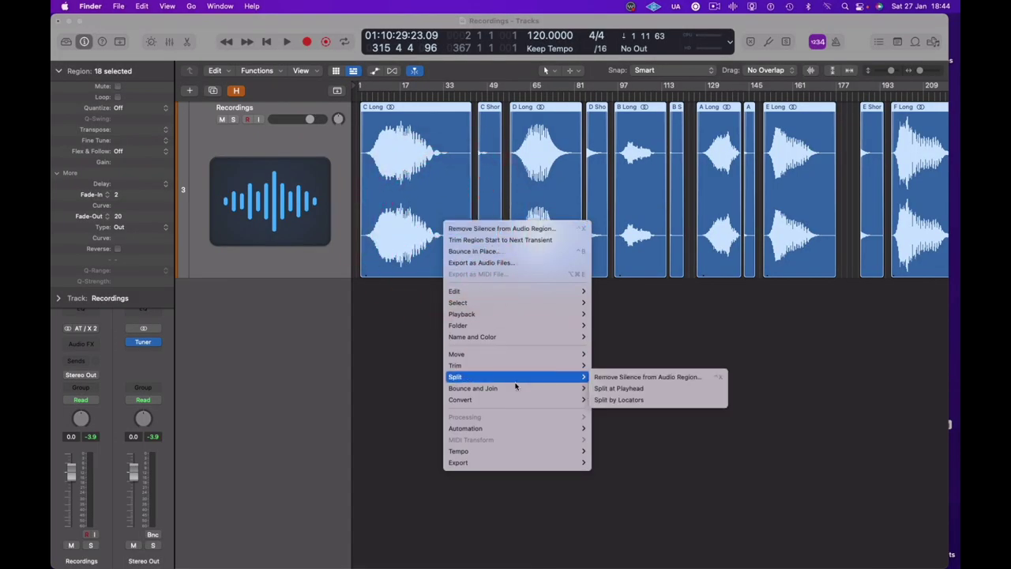
pyautogui.moveTo(526, 464)
pyautogui.click(646, 474)
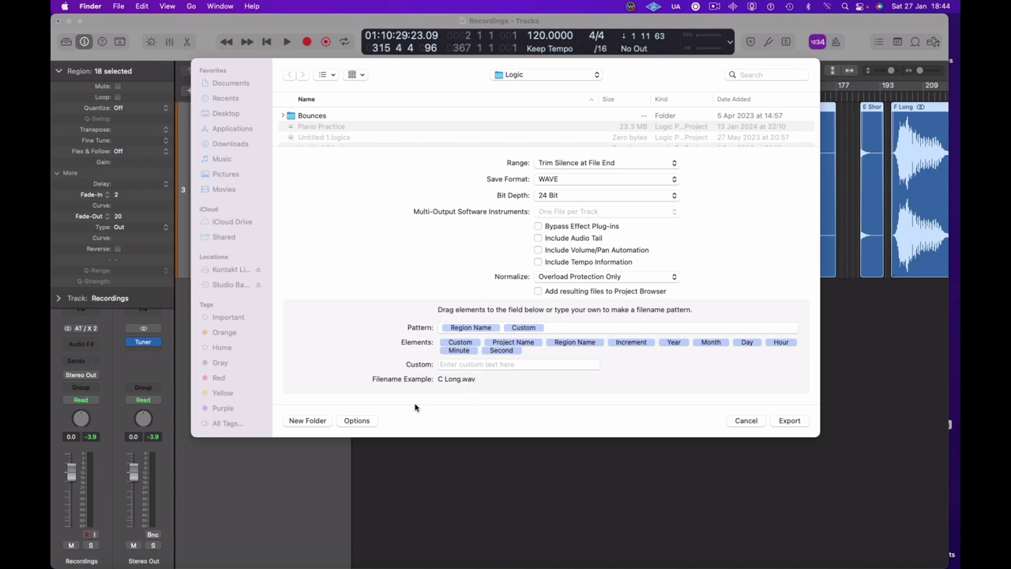
pyautogui.click(235, 117)
pyautogui.doubleClick(316, 136)
pyautogui.doubleClick(312, 117)
pyautogui.click(790, 420)
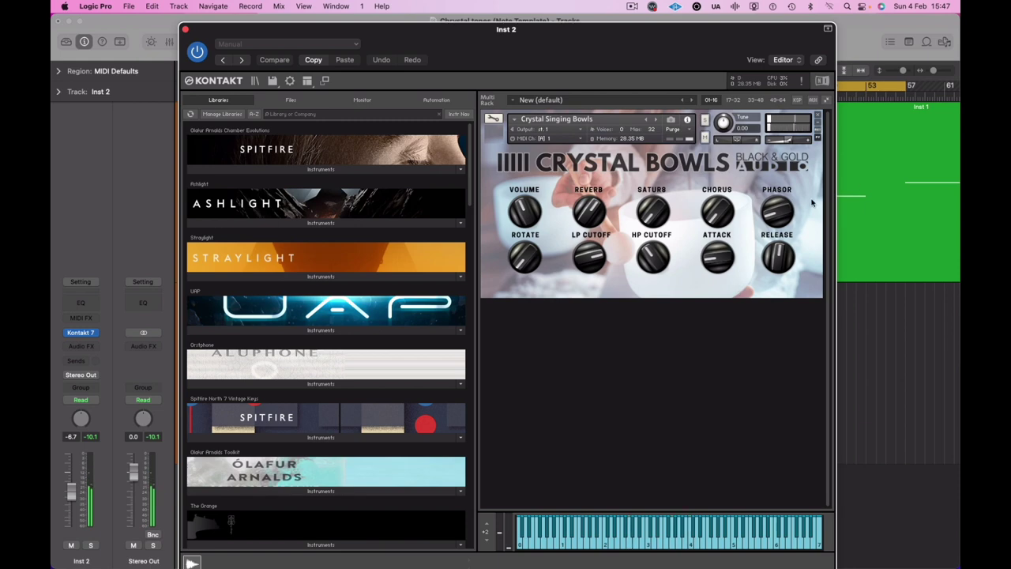
# Turn down the Phasor, Attack and Release knobs of the Crystal Singing Bowls instrument while playing notes
pyautogui.click(774, 301)
pyautogui.click(524, 212)
pyautogui.click(594, 258)
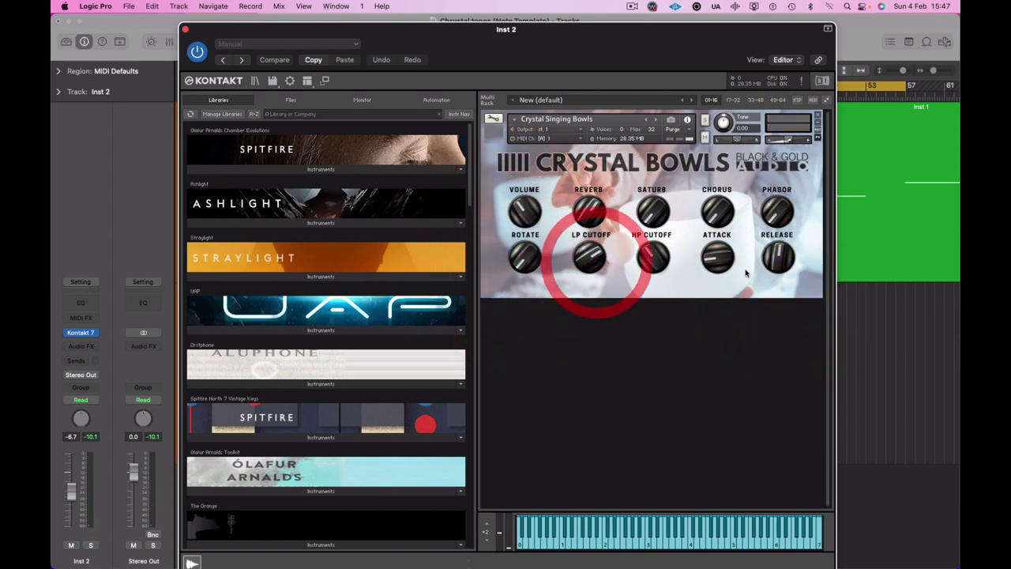
pyautogui.click(717, 257)
pyautogui.click(776, 246)
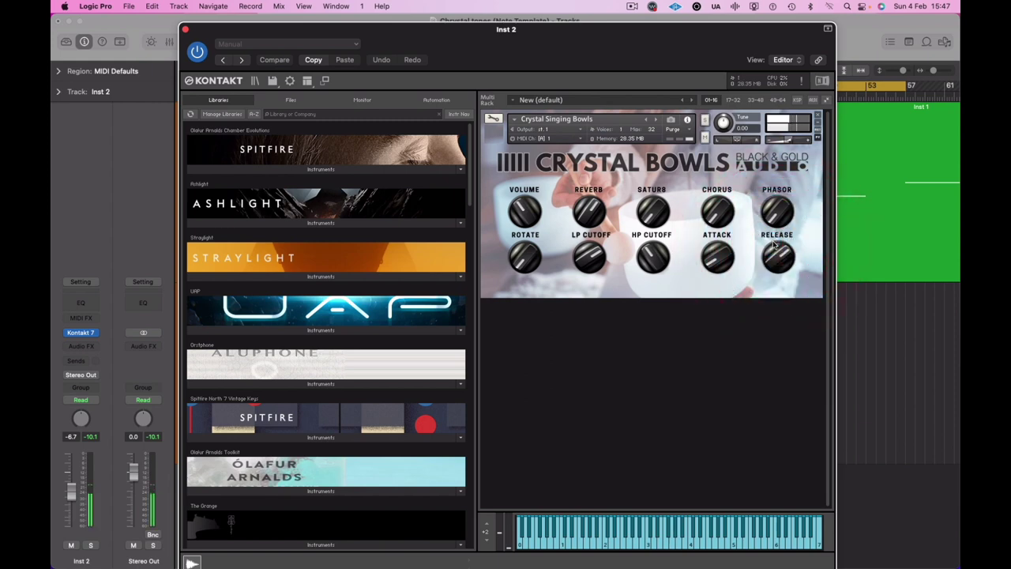
pyautogui.click(779, 298)
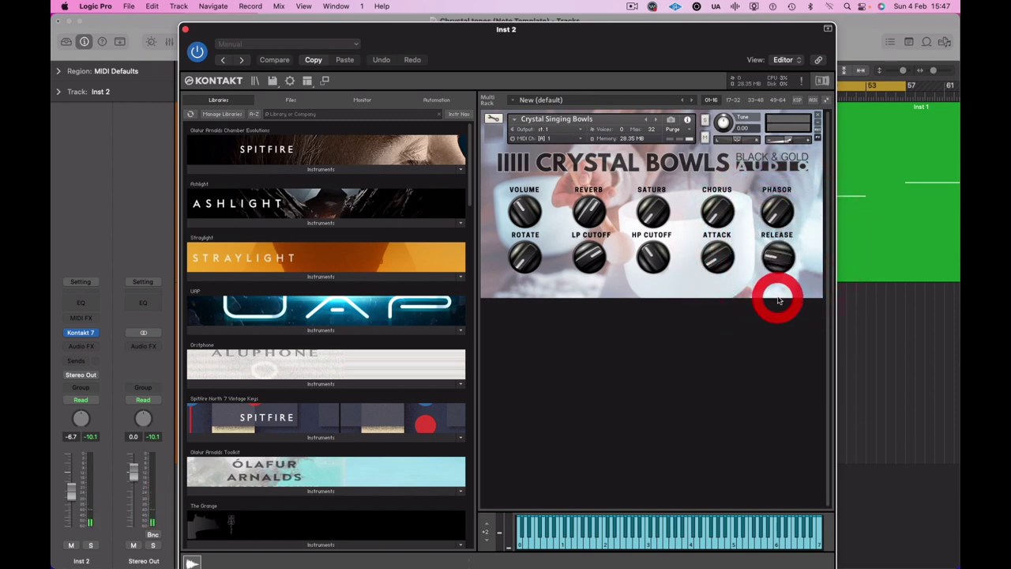
pyautogui.click(782, 288)
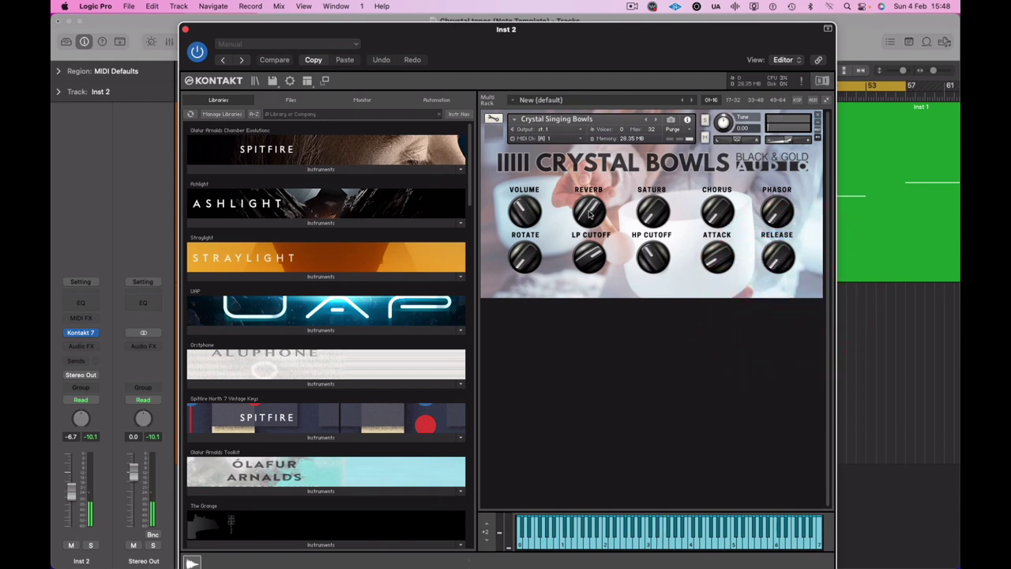
# Turn the Reverb down, raise the LP Cutoff and Release, and audition the Rotate effect before turning it back down
pyautogui.click(601, 380)
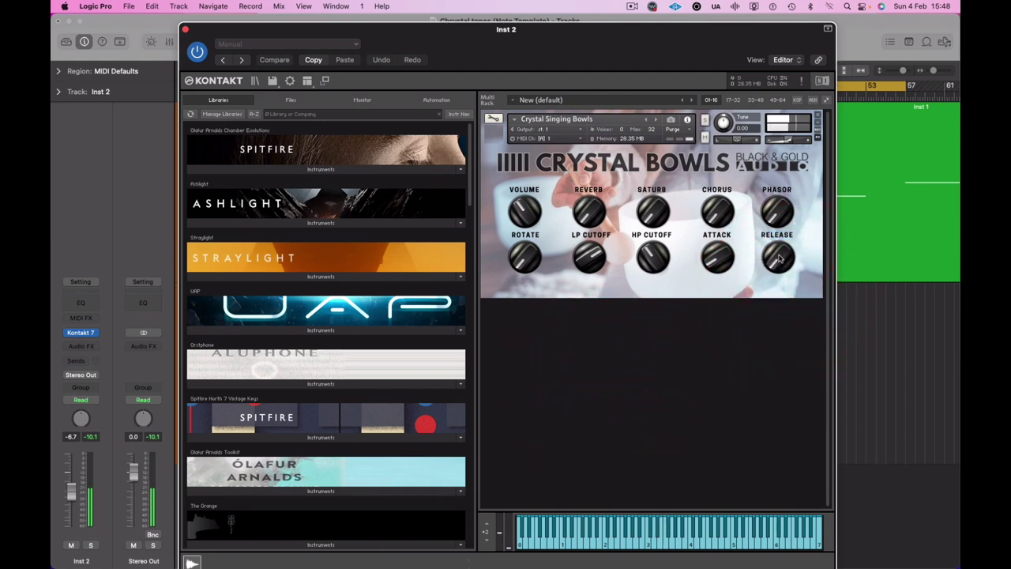
pyautogui.click(587, 261)
pyautogui.click(780, 228)
pyautogui.click(764, 227)
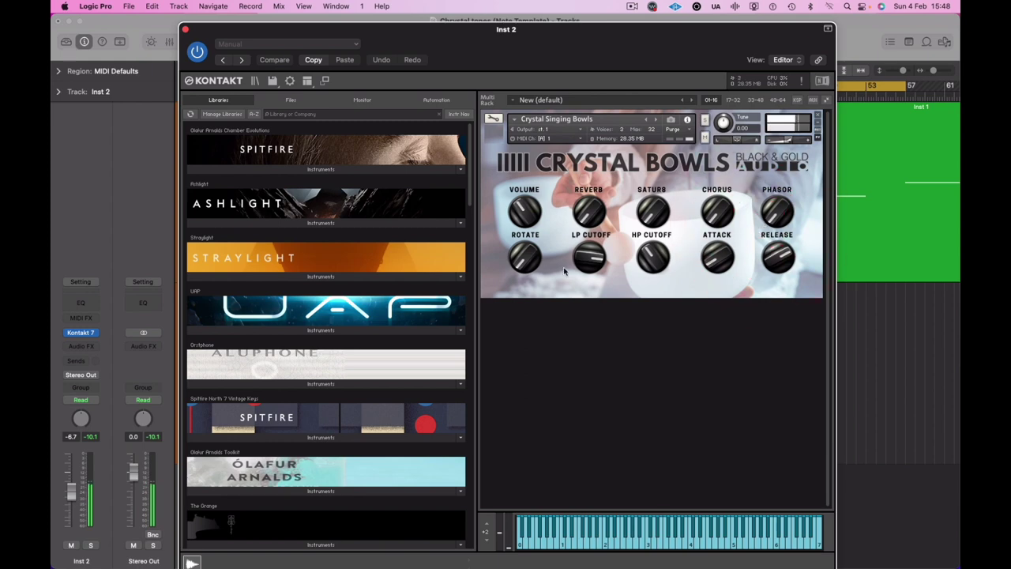
pyautogui.click(499, 199)
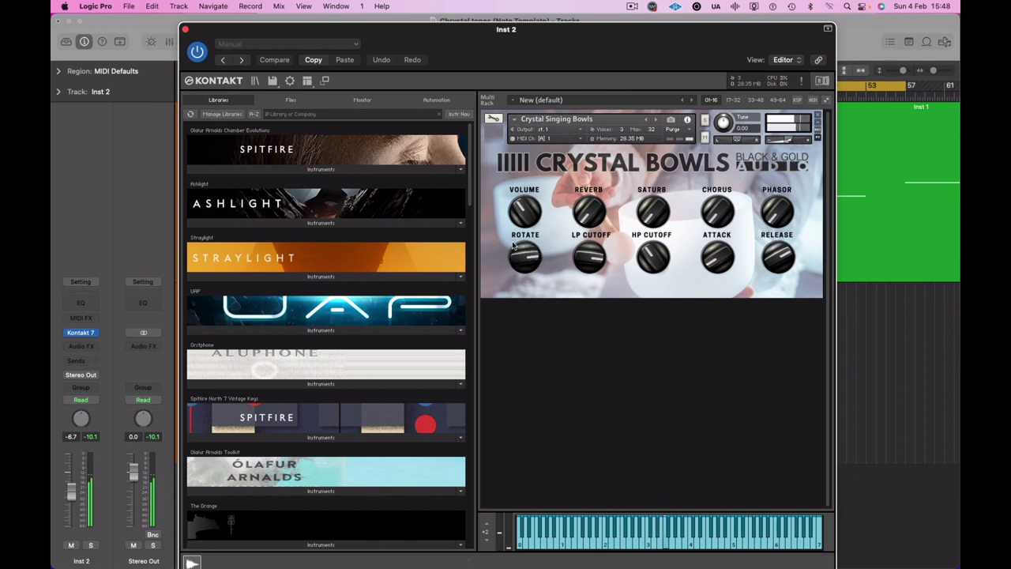
pyautogui.moveTo(513, 247); pyautogui.dragTo(528, 314)
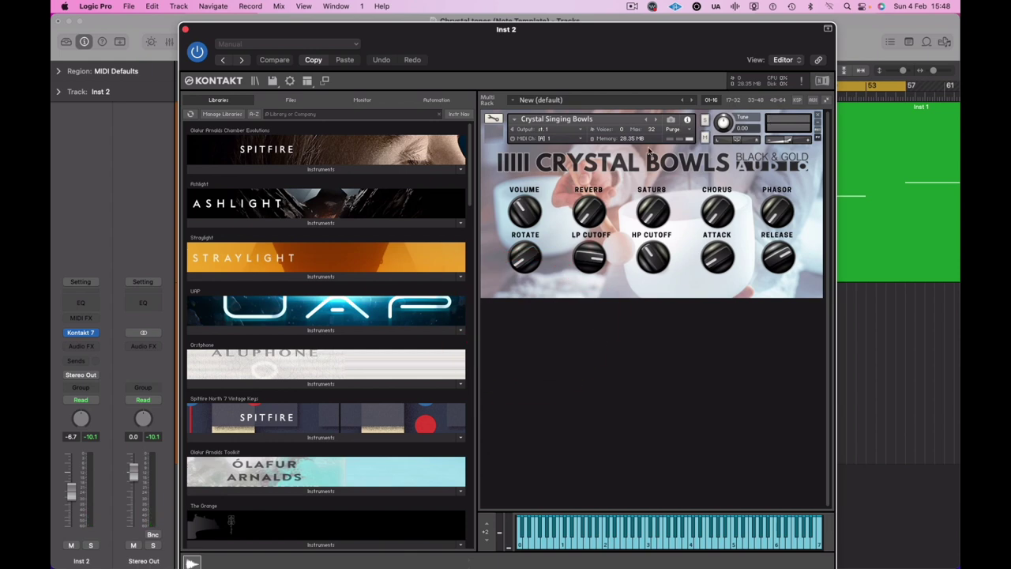
# Open the instrument's edit mode and examine the script code that defines its Volume and Reverb sliders
pyautogui.click(492, 119)
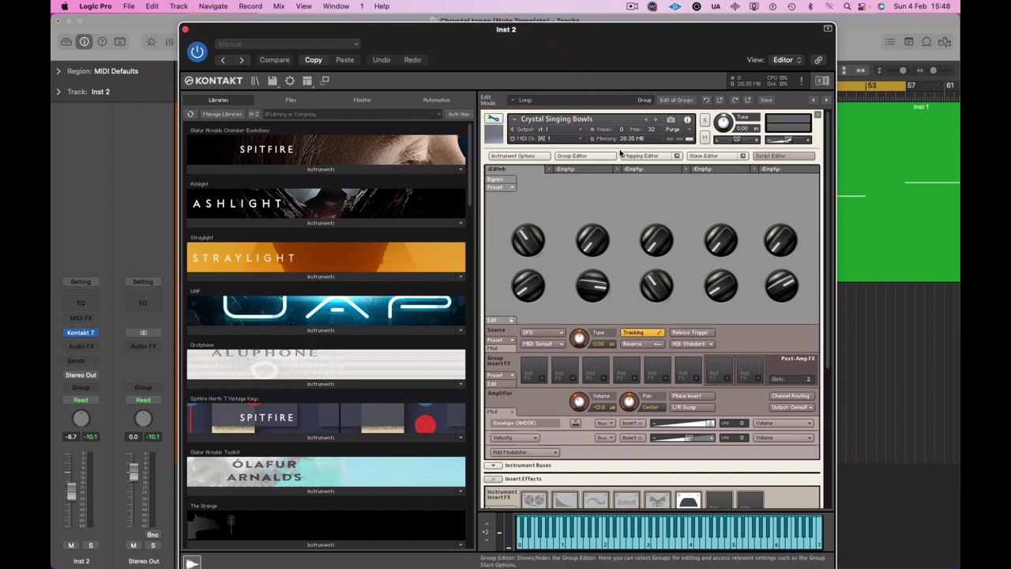
pyautogui.click(775, 157)
pyautogui.click(775, 158)
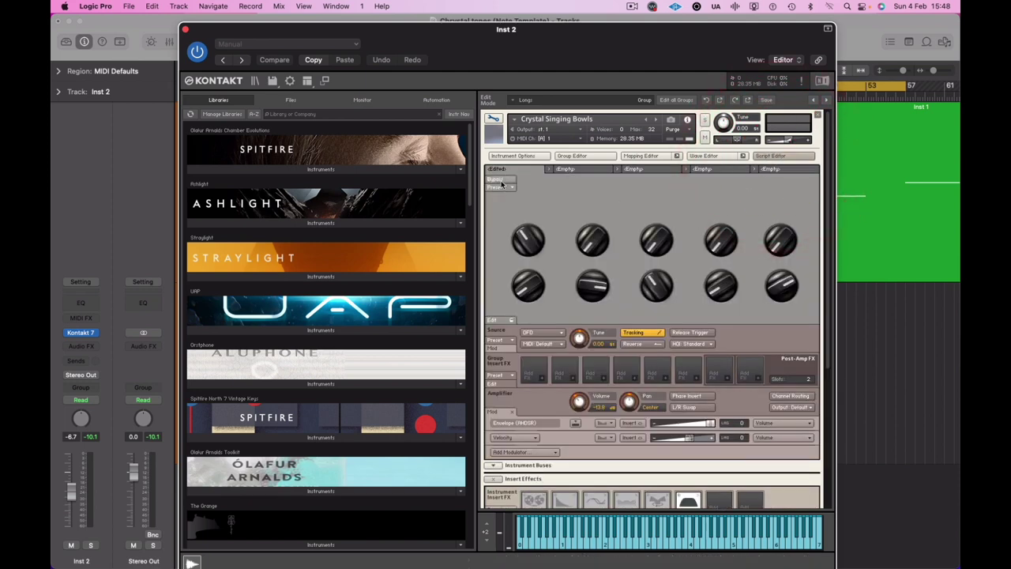
pyautogui.click(492, 319)
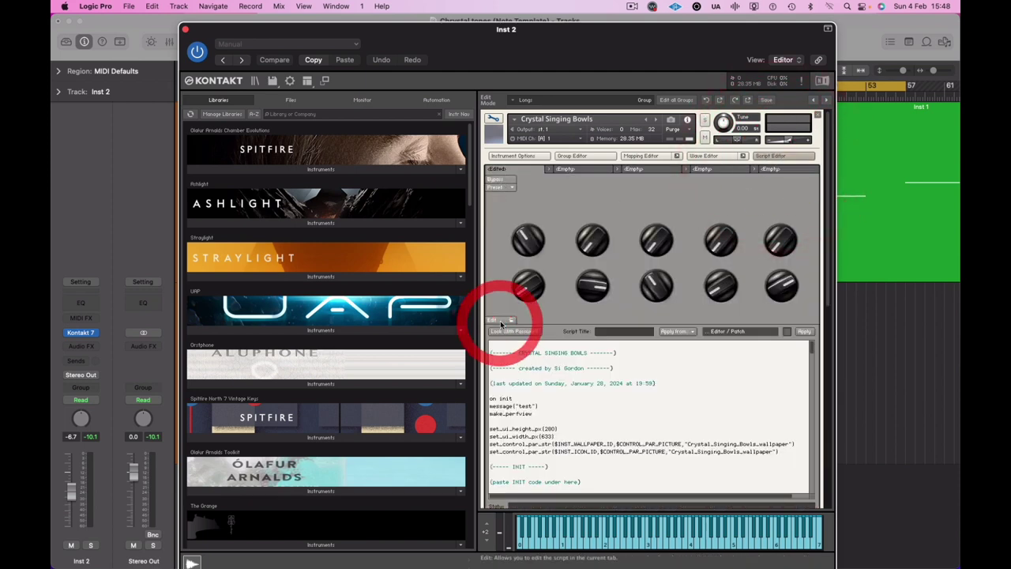
pyautogui.scroll(-3, 569, 429)
pyautogui.scroll(-4, 568, 429)
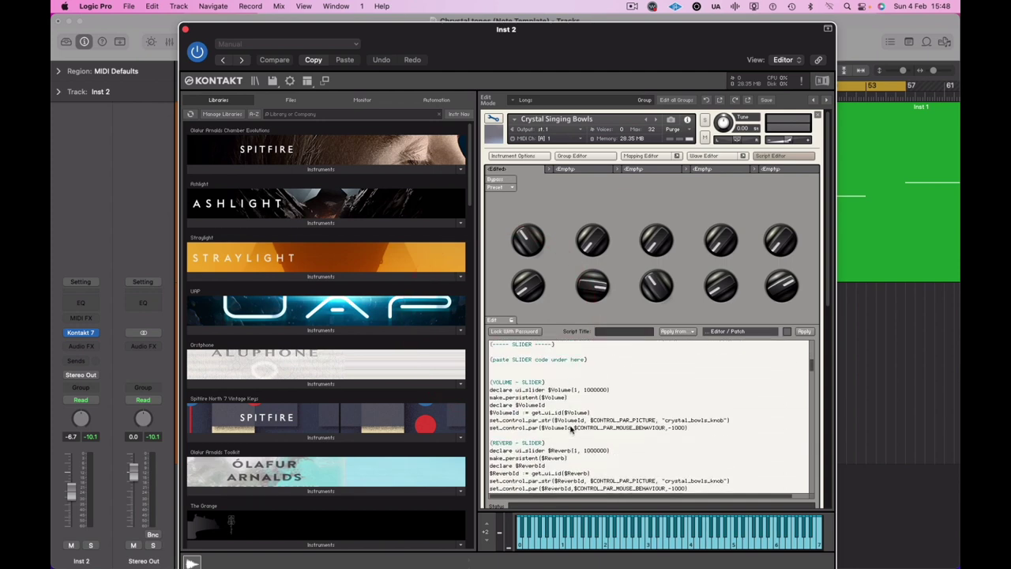
pyautogui.hscroll(1, 571, 428)
pyautogui.scroll(-3, 571, 428)
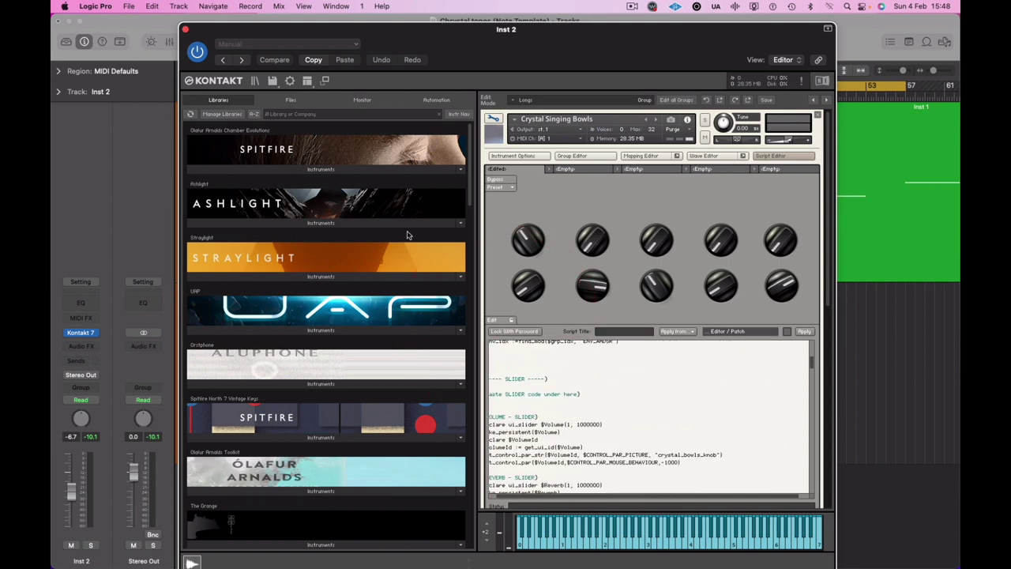
pyautogui.click(494, 318)
# Examine the instrument's Tape, Reverb, Chorus, Phaser, Rotator and LP/HP insert effects and the volume envelope
pyautogui.scroll(-3, 666, 431)
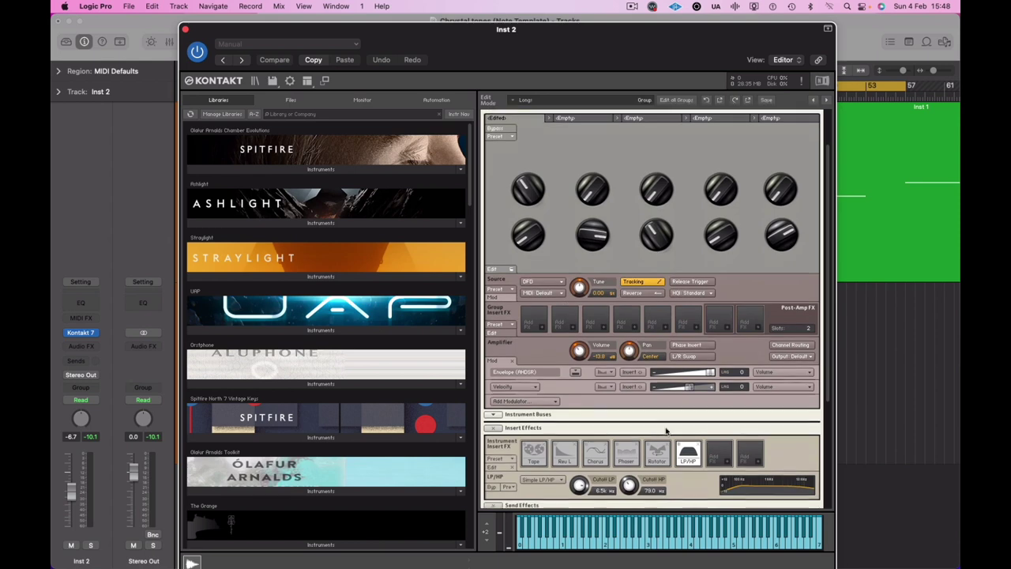
pyautogui.scroll(-5, 666, 431)
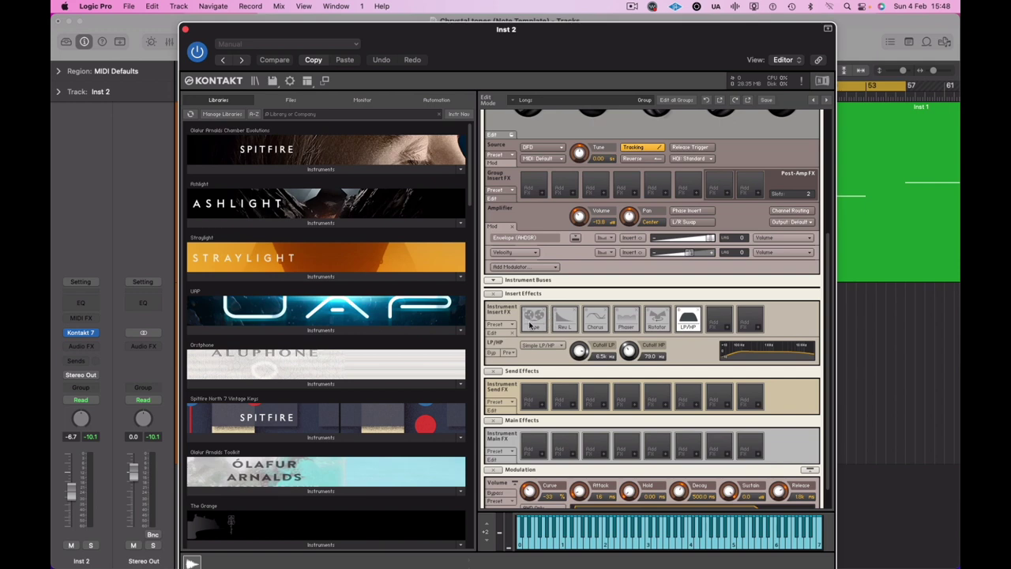
pyautogui.click(531, 320)
pyautogui.click(562, 319)
pyautogui.click(593, 320)
pyautogui.click(629, 319)
pyautogui.click(652, 318)
pyautogui.click(687, 318)
pyautogui.scroll(-1, 703, 356)
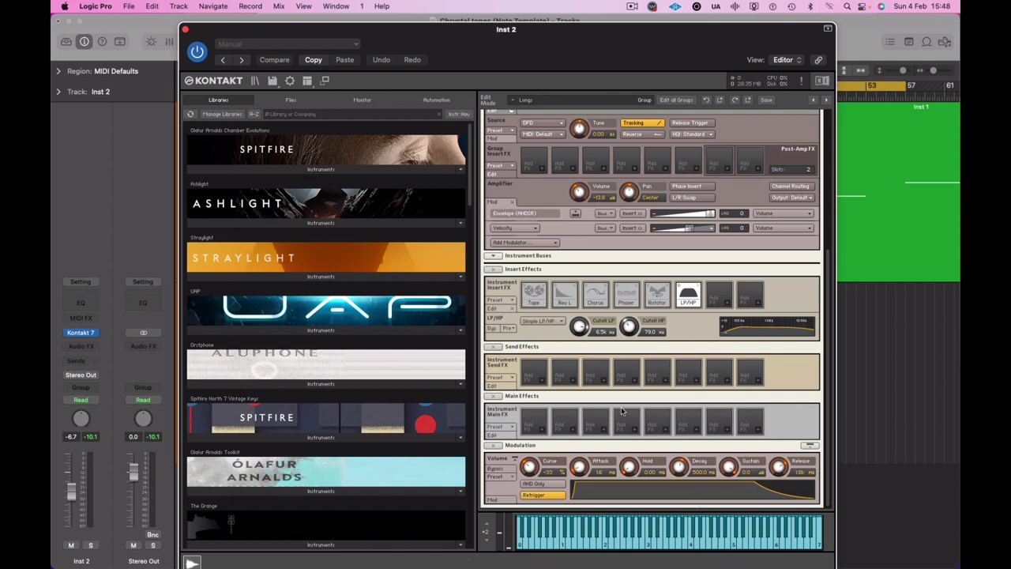
pyautogui.scroll(3, 622, 411)
pyautogui.scroll(5, 668, 447)
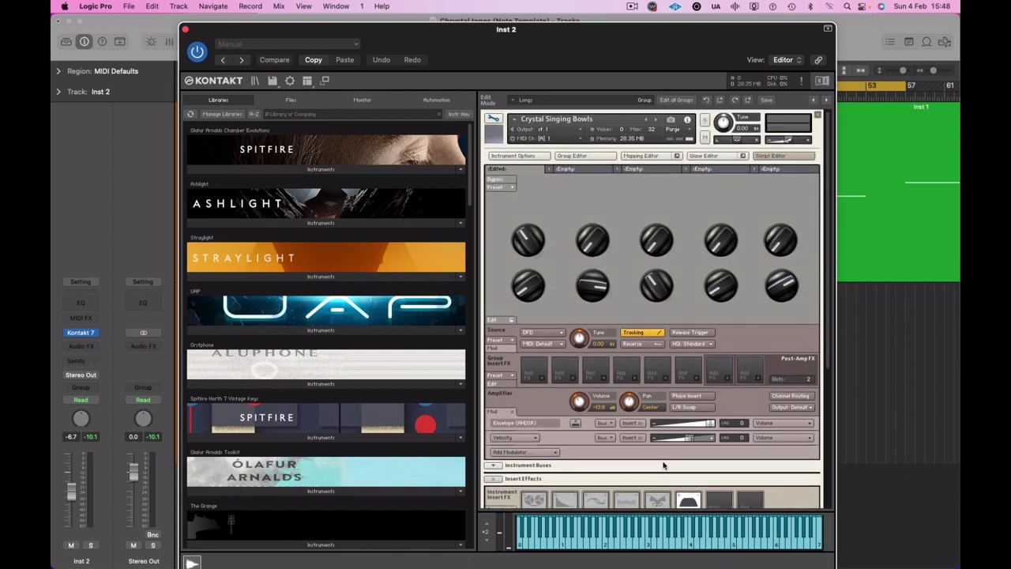
# Show the Longs group's sample waveform with its loop section, and switch to the sample mapping
pyautogui.click(709, 157)
pyautogui.scroll(-1, 744, 354)
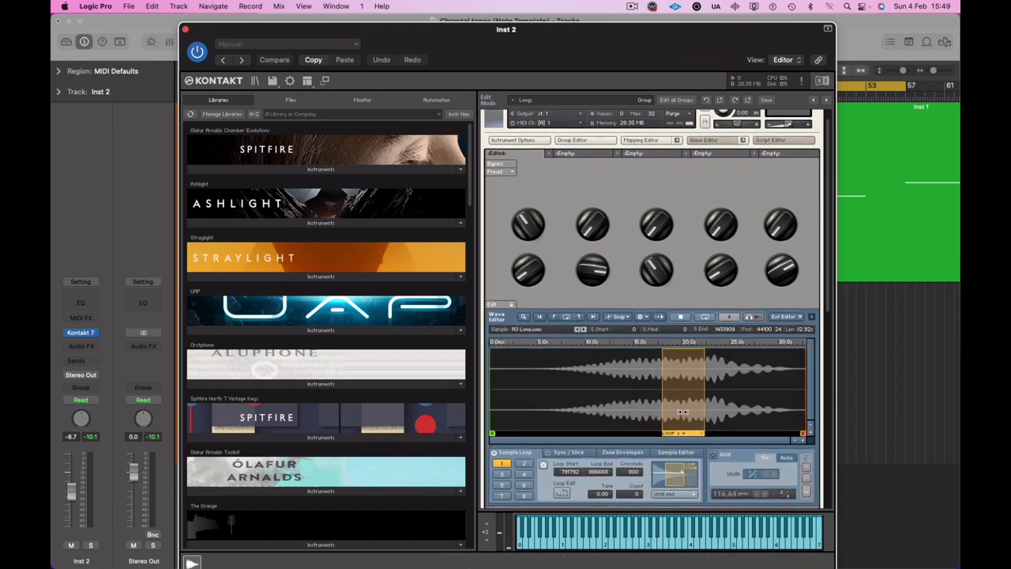
pyautogui.click(640, 140)
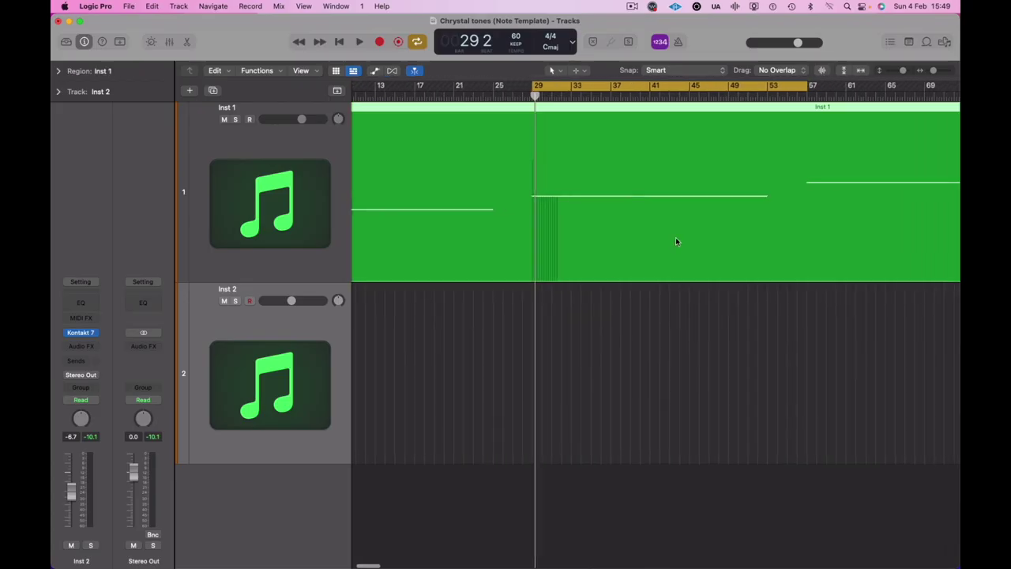
# Open the Inst 1 region in the Piano Roll and copy its first four ascending notes to bar 113, starting on A1
pyautogui.click(676, 238)
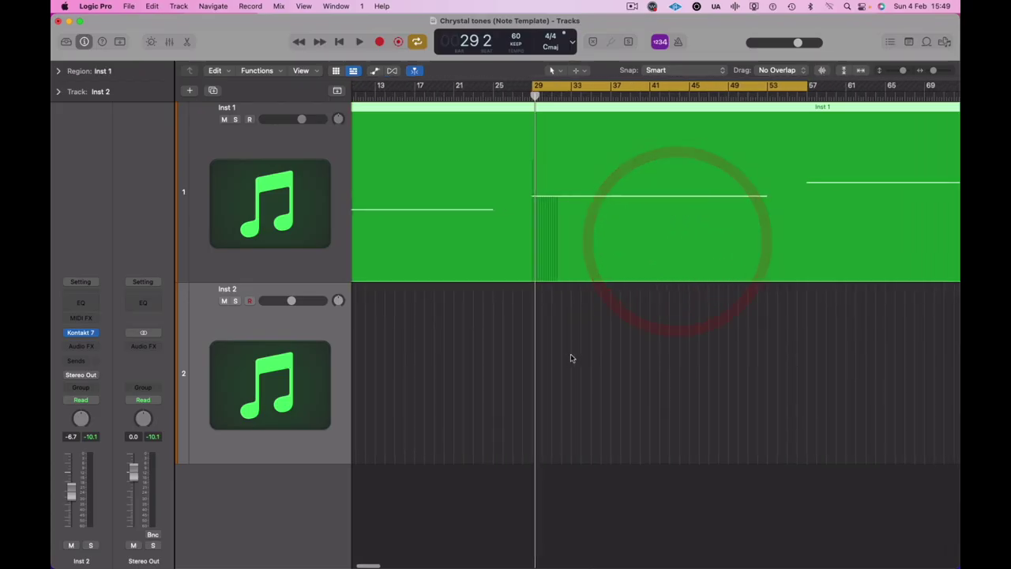
pyautogui.doubleClick(648, 270)
pyautogui.click(926, 145)
pyautogui.moveTo(917, 323); pyautogui.dragTo(440, 430)
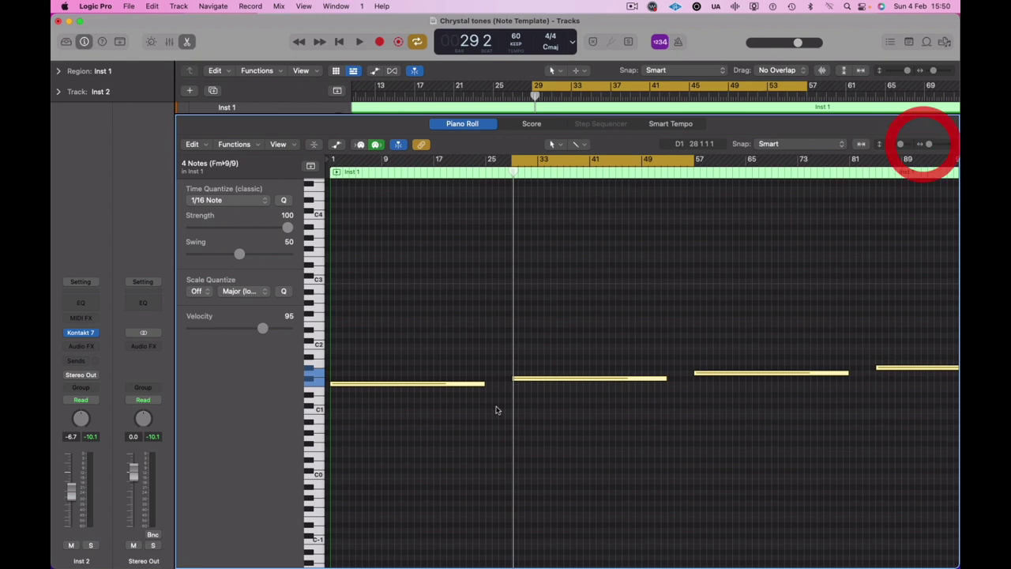
pyautogui.moveTo(365, 385); pyautogui.dragTo(786, 369)
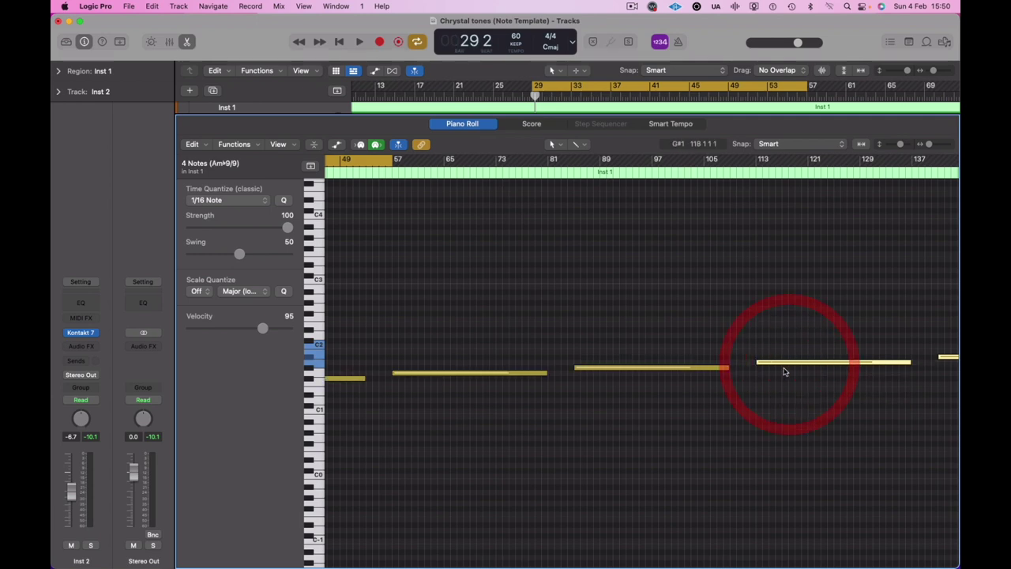
# Continue the ascending semitone sequence by copying the four-note group to bar 225 on C#2 and to bar 309 on E2
pyautogui.hscroll(10, 771, 372)
pyautogui.hscroll(5, 761, 377)
pyautogui.moveTo(528, 367); pyautogui.dragTo(807, 350)
pyautogui.hscroll(2, 805, 353)
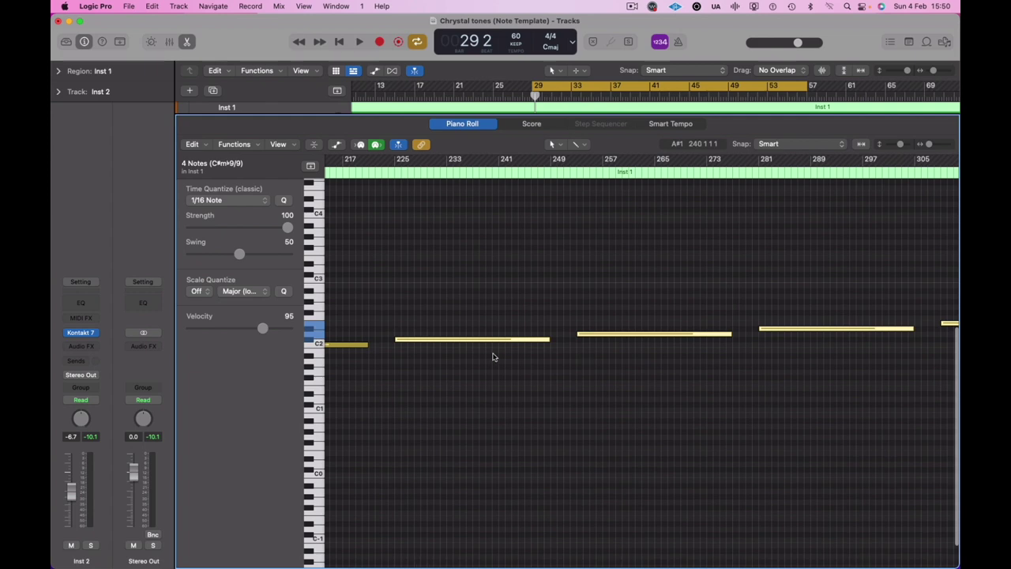
pyautogui.moveTo(434, 340); pyautogui.dragTo(935, 332)
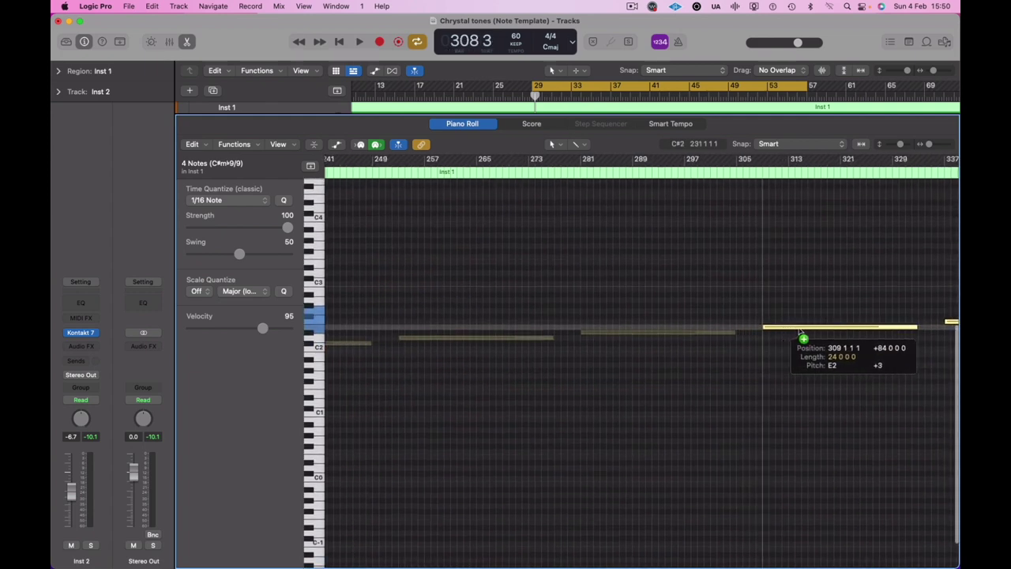
pyautogui.hscroll(2, 800, 333)
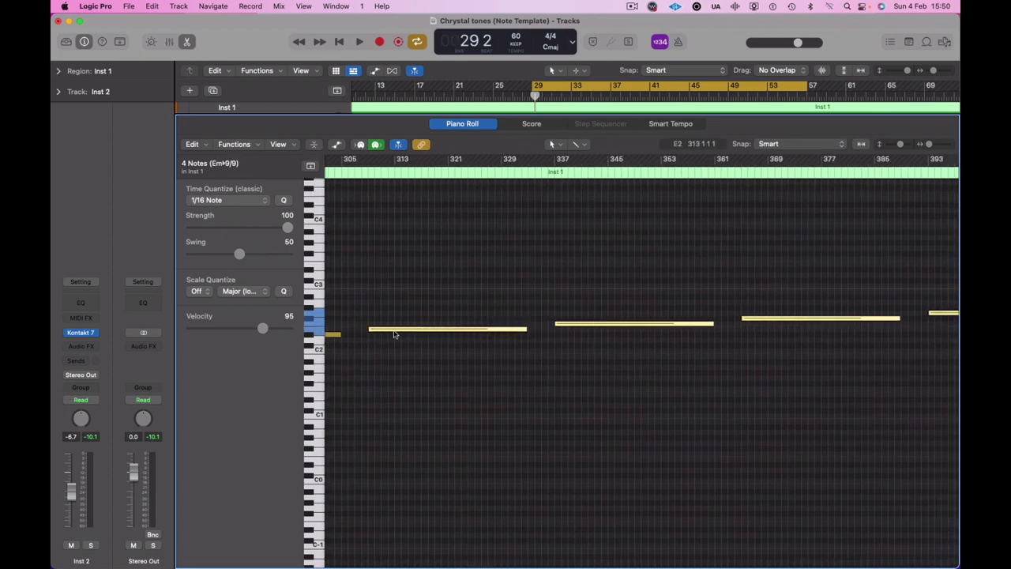
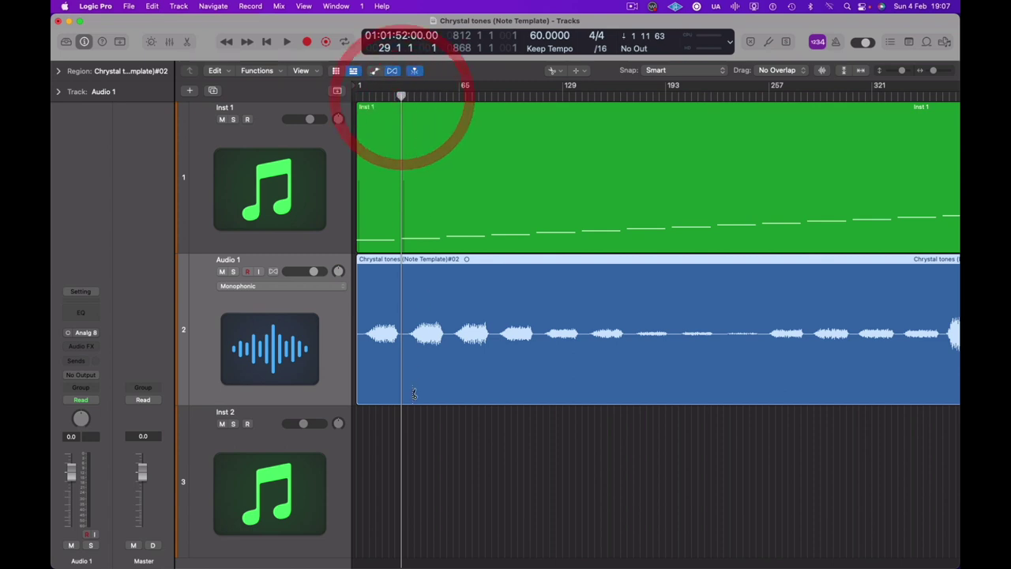
# Split the recorded Audio 1 region repeatedly into equal 28-bar pieces starting at bar 29, and return to the Pointer tool
pyautogui.moveTo(419, 384); pyautogui.dragTo(403, 385)
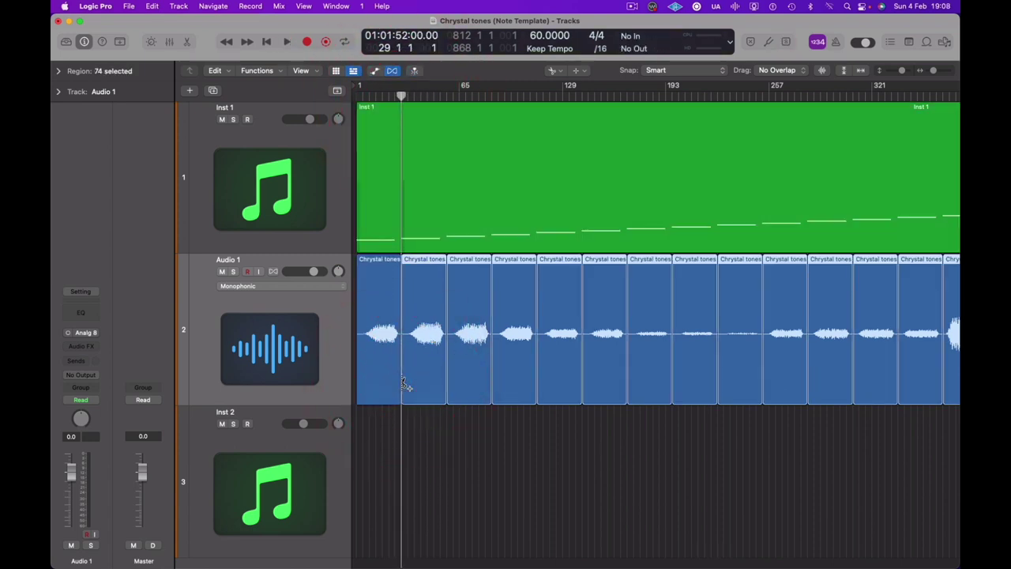
pyautogui.hscroll(15, 409, 382)
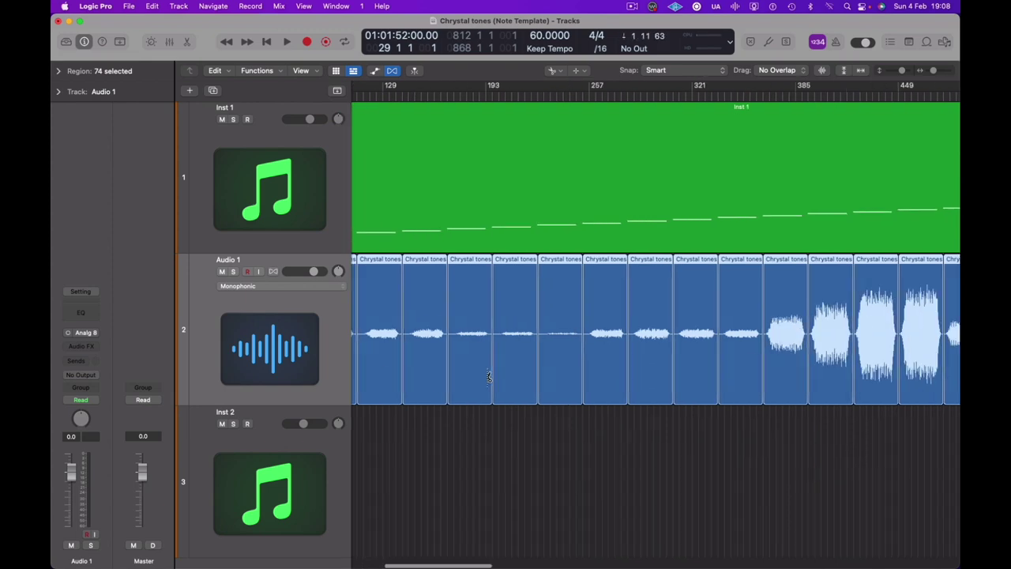
pyautogui.hscroll(20, 490, 378)
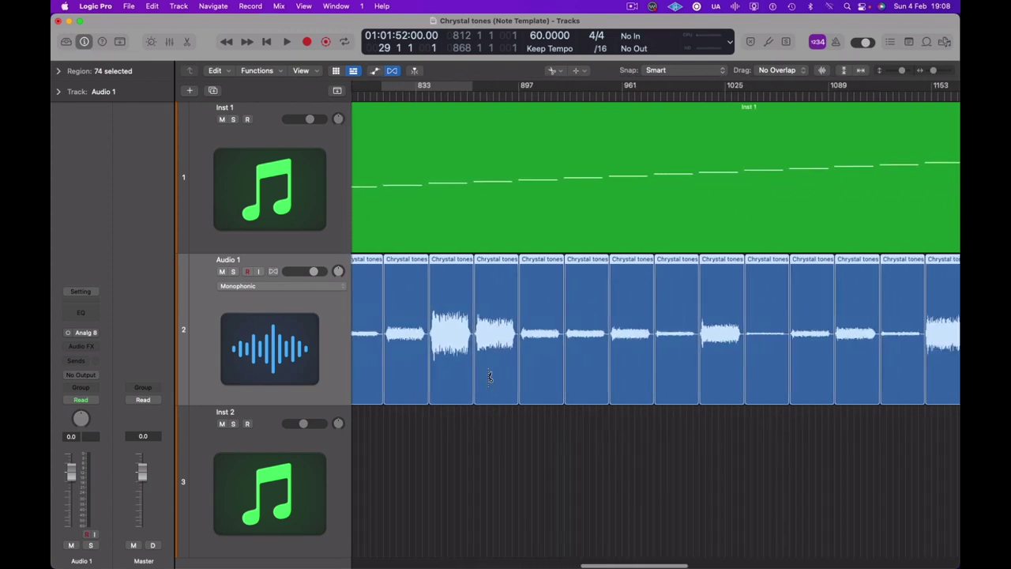
pyautogui.hscroll(-20, 482, 379)
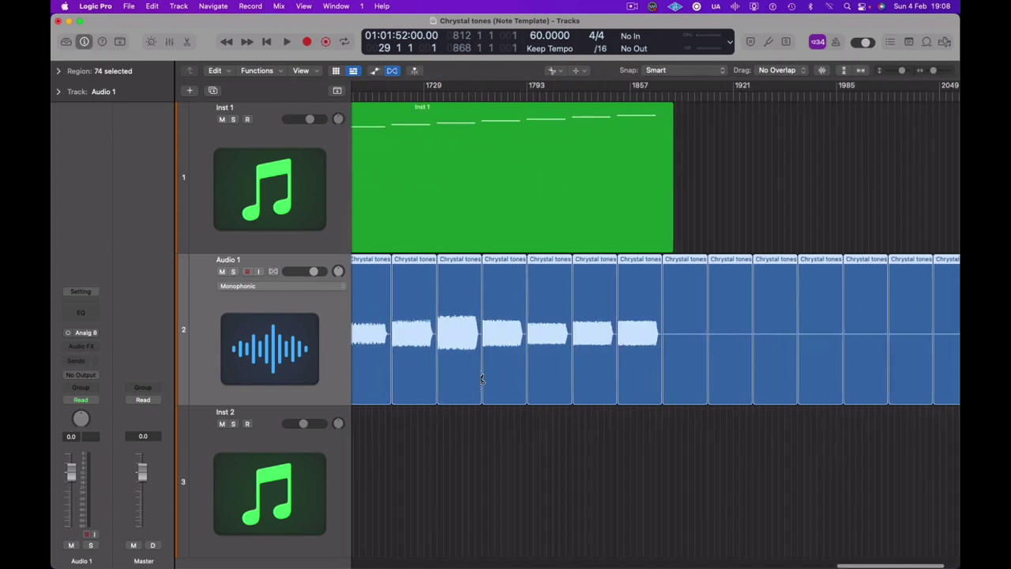
pyautogui.press('t')
pyautogui.click(480, 437)
pyautogui.hscroll(3, 481, 439)
pyautogui.hscroll(-3, 481, 437)
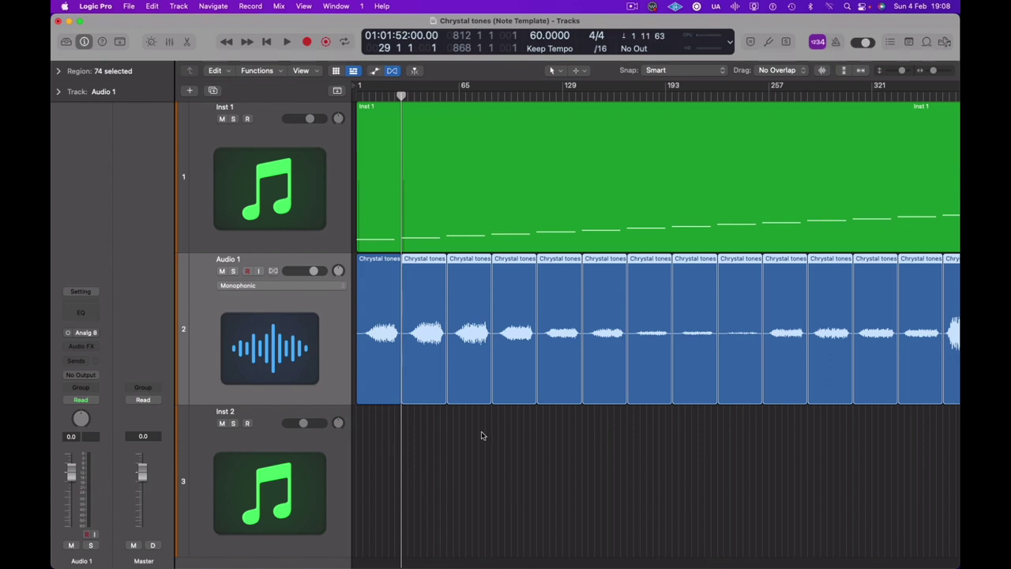
pyautogui.hscroll(20, 484, 435)
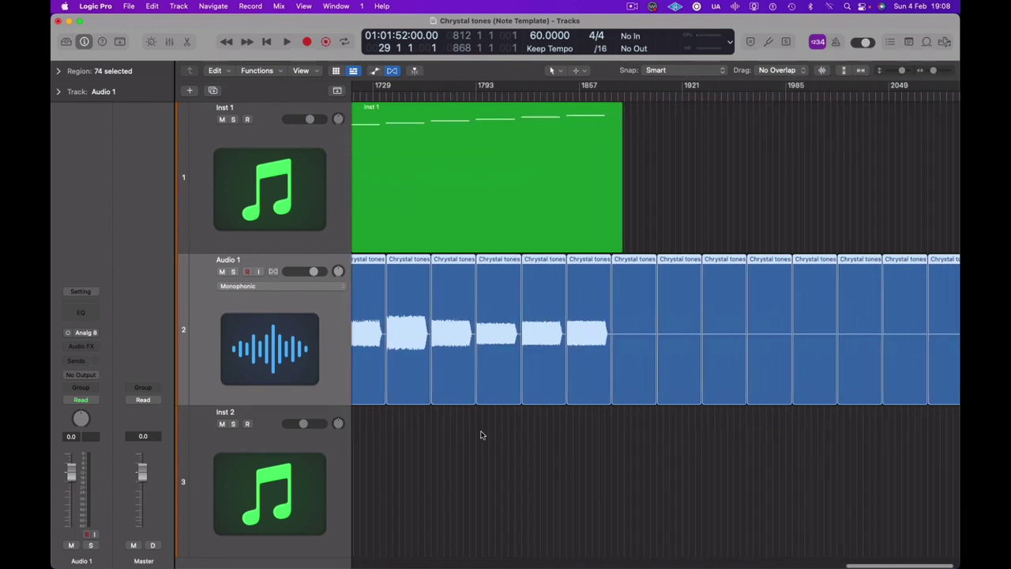
# Delete the empty Audio 1 regions that follow the last recorded note
pyautogui.moveTo(612, 455); pyautogui.dragTo(903, 335)
pyautogui.press('Delete')
pyautogui.hscroll(-20, 632, 411)
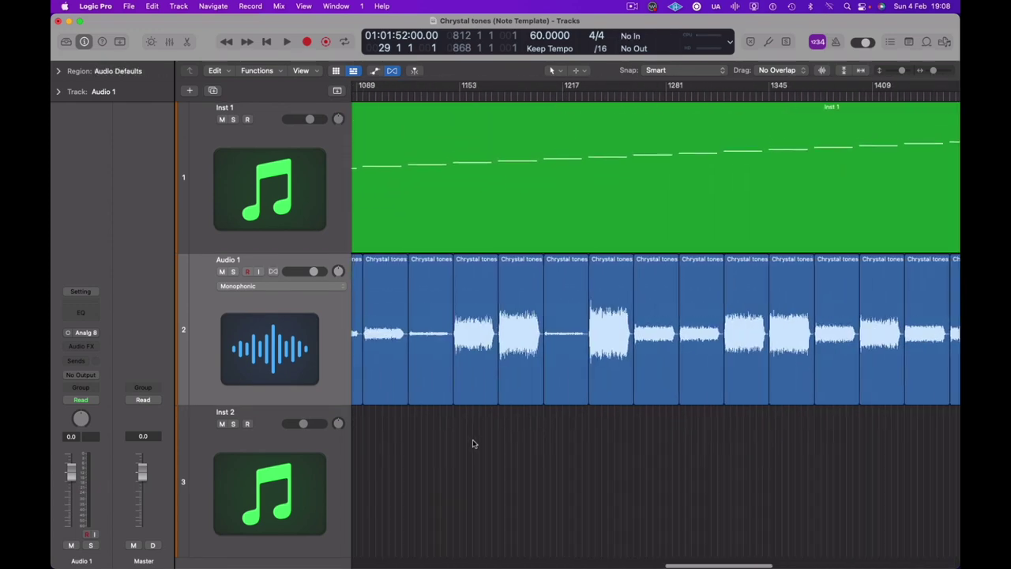
# Apply Selection-Based Processing to all remaining Audio 1 regions with Gain set to Normalize
pyautogui.click(330, 387)
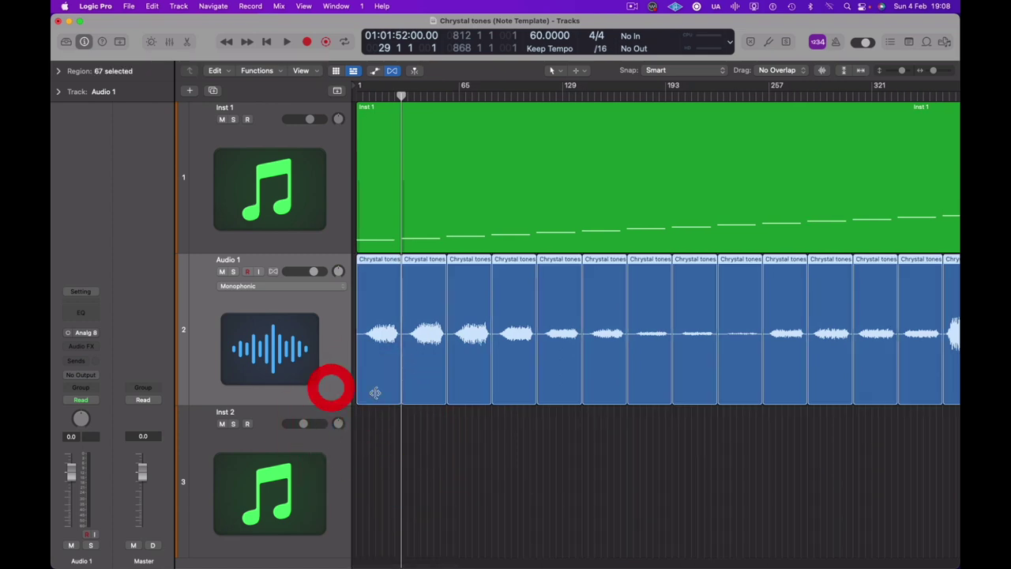
pyautogui.rightClick(384, 367)
pyautogui.moveTo(448, 514)
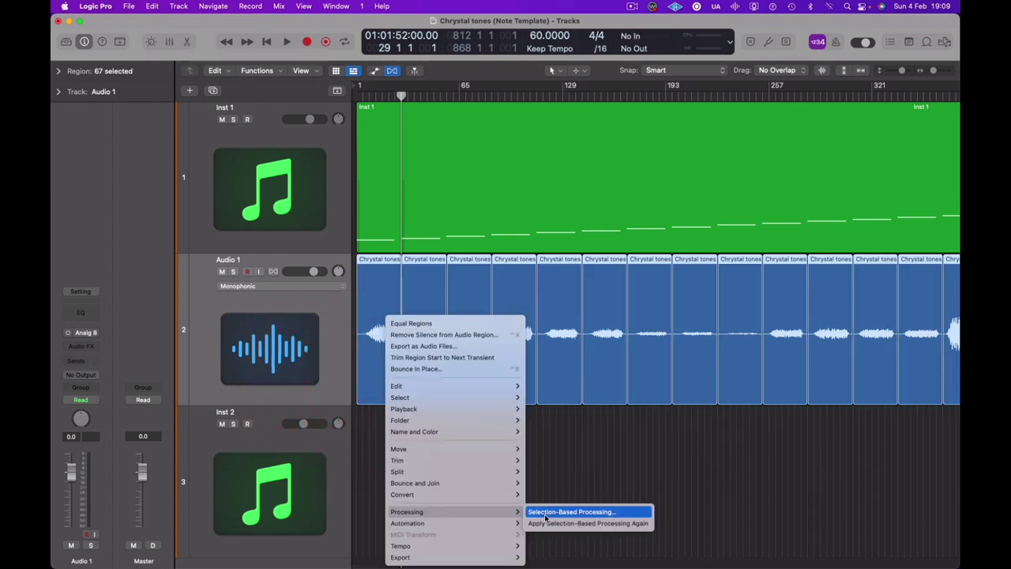
pyautogui.click(629, 518)
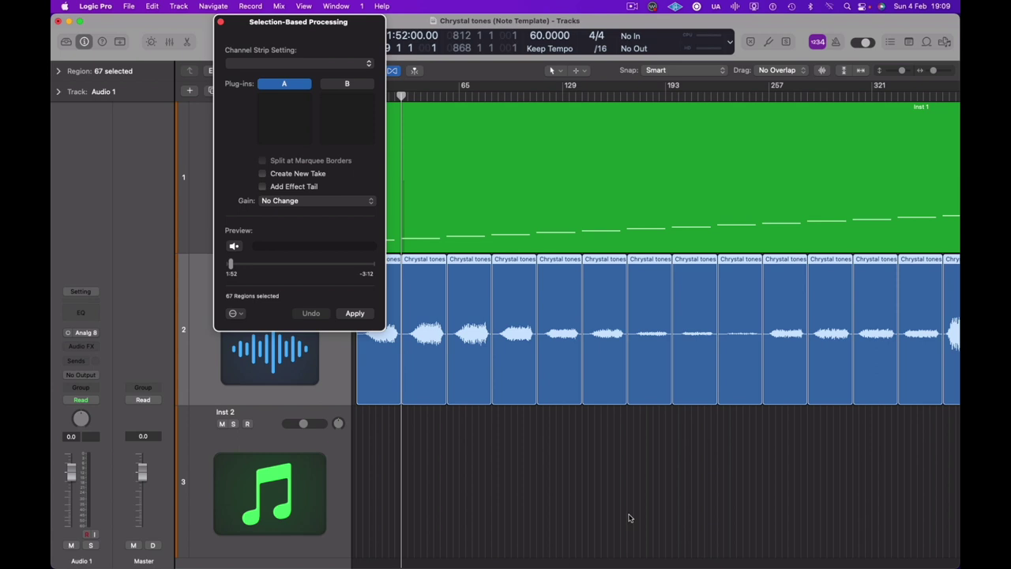
pyautogui.click(333, 201)
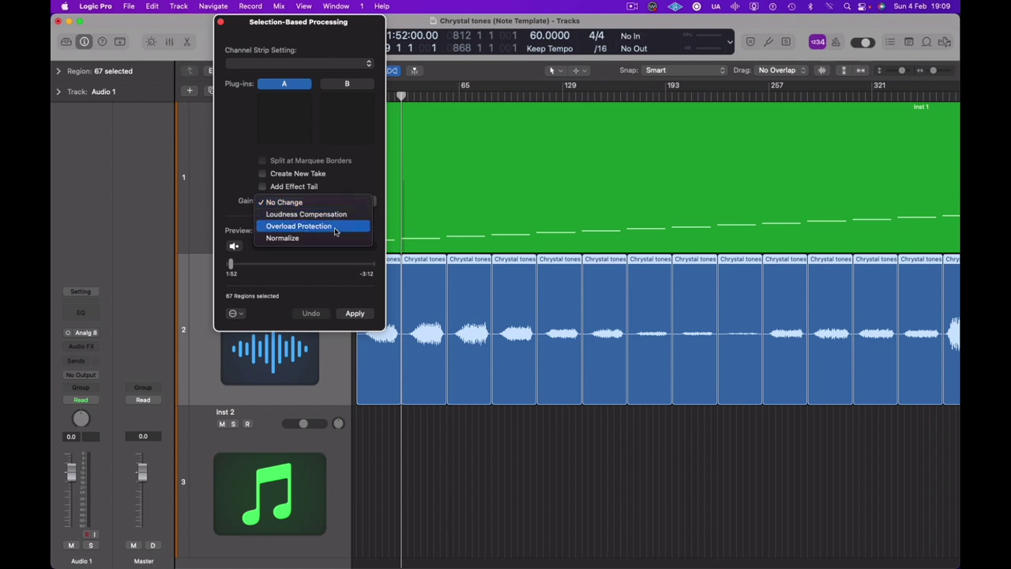
pyautogui.click(333, 238)
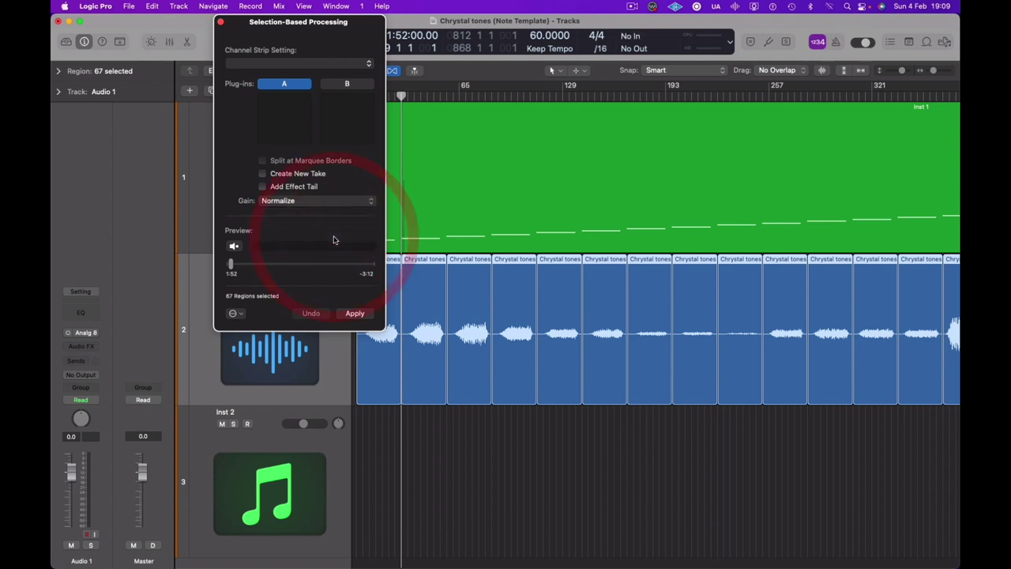
pyautogui.click(355, 314)
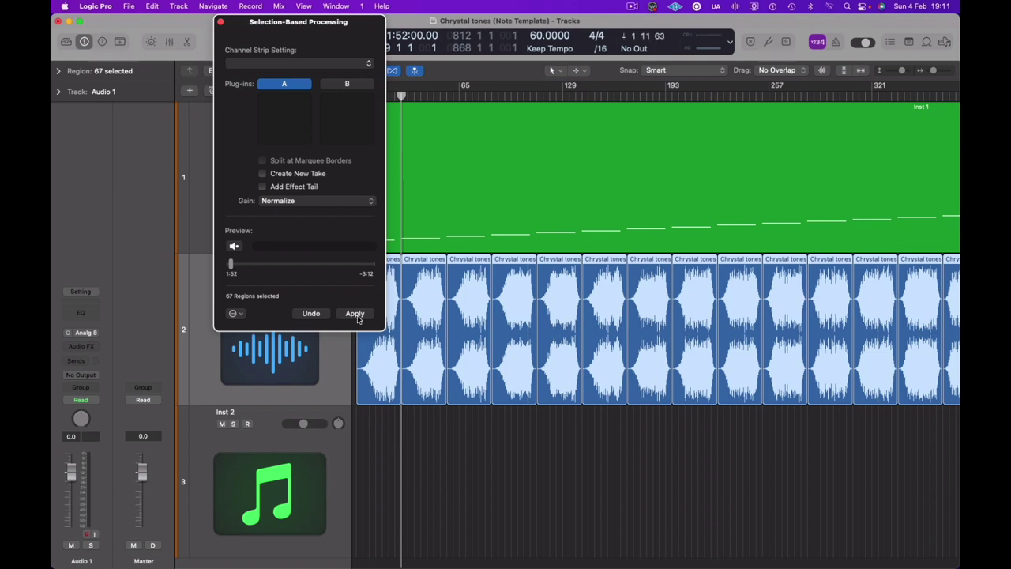
pyautogui.click(221, 22)
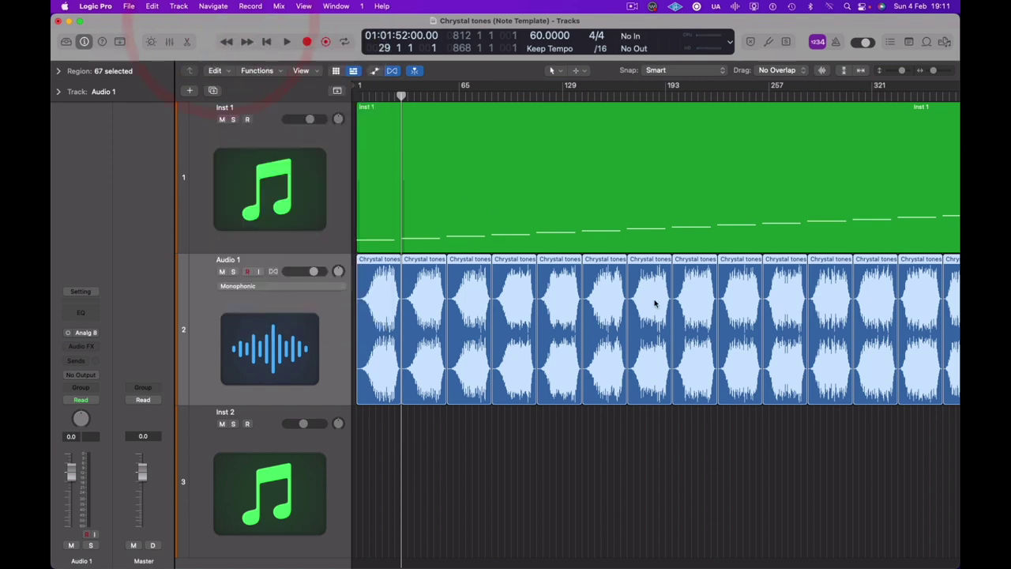
# Mute the Inst 1 track and play the normalized Audio 1 regions from several points along the timeline
pyautogui.hscroll(10, 654, 304)
pyautogui.hscroll(2, 654, 303)
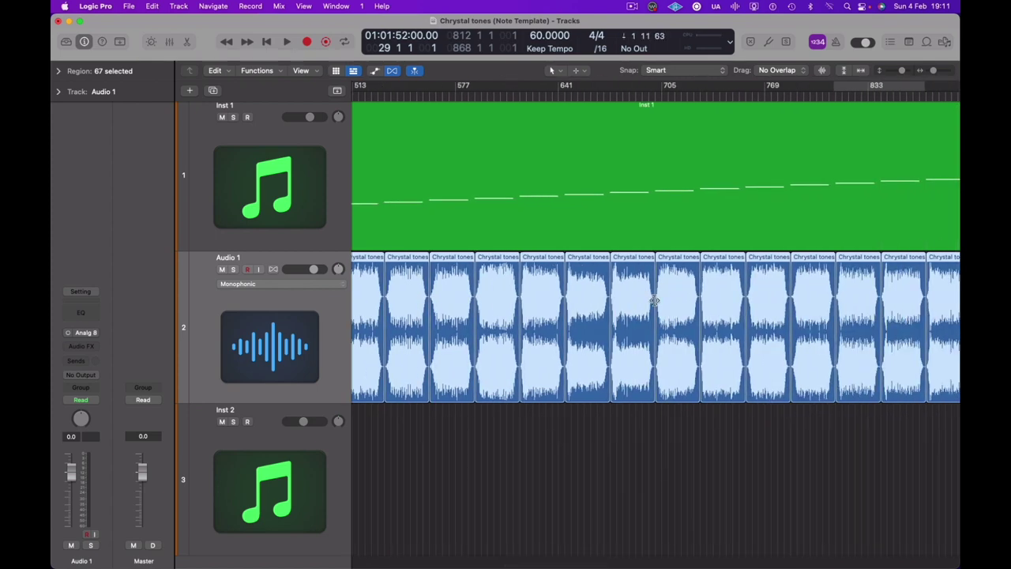
pyautogui.hscroll(20, 654, 301)
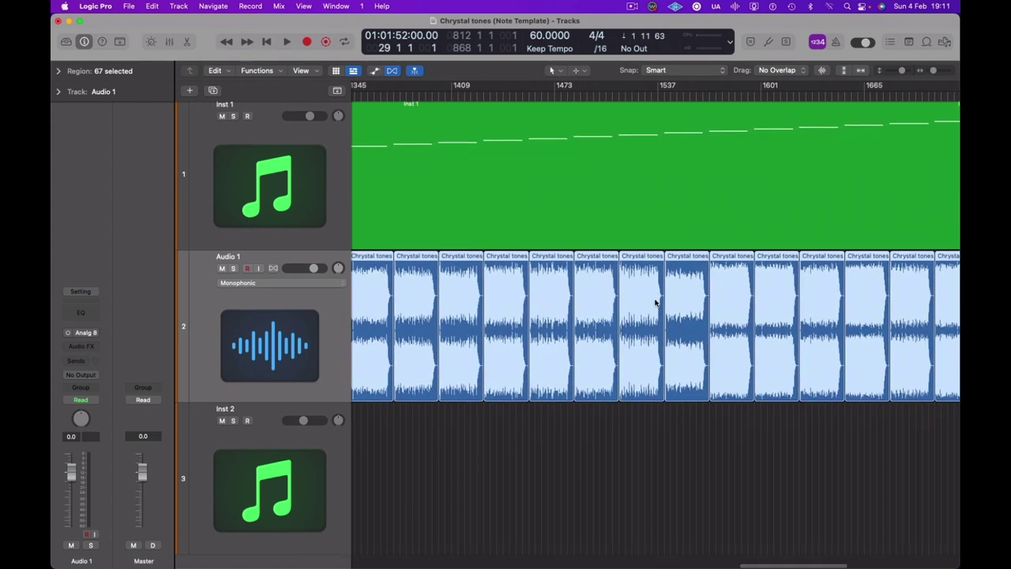
pyautogui.hscroll(6, 656, 303)
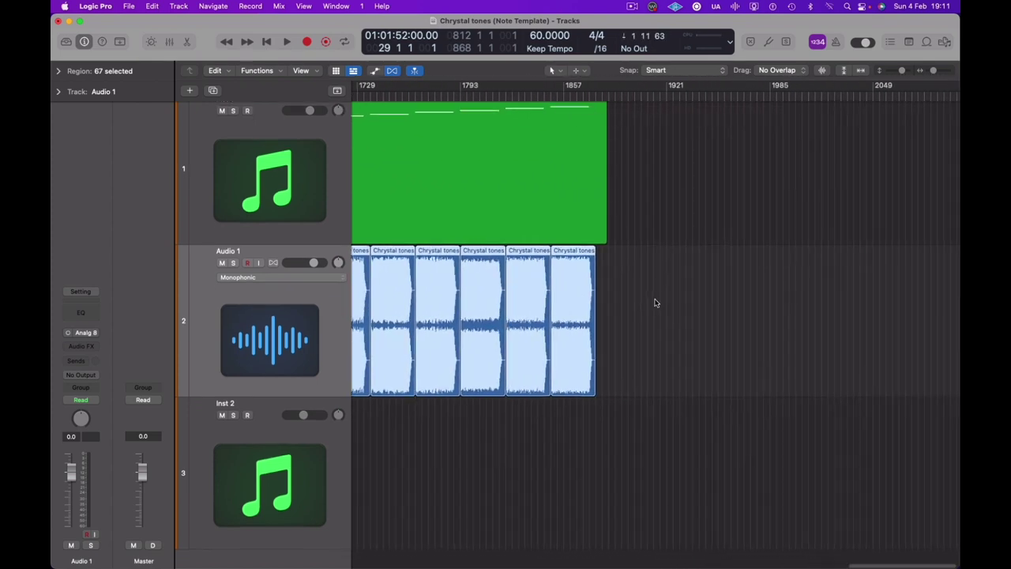
pyautogui.hscroll(-9, 658, 298)
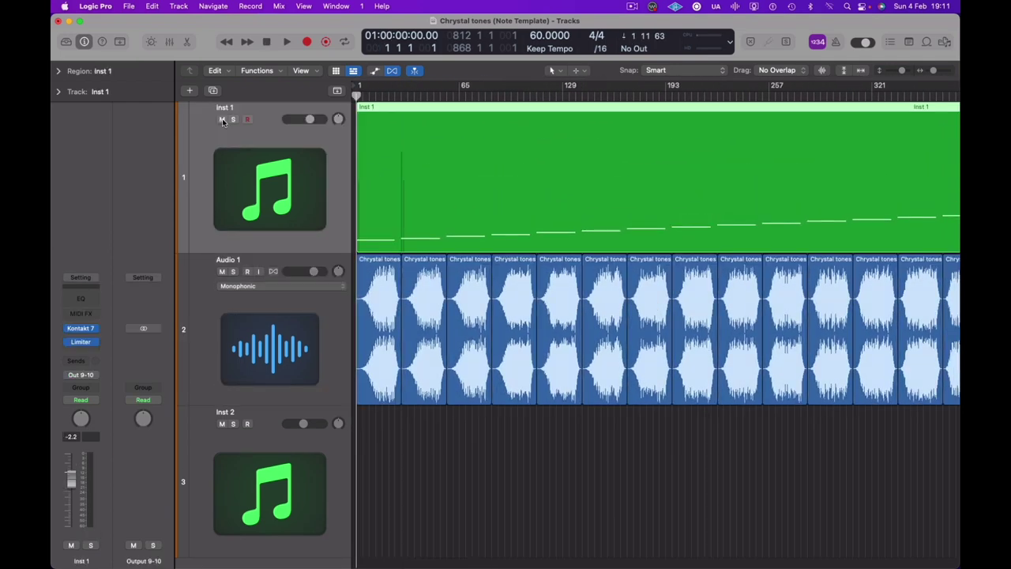
pyautogui.click(222, 119)
pyautogui.doubleClick(417, 95)
pyautogui.click(588, 96)
pyautogui.doubleClick(614, 96)
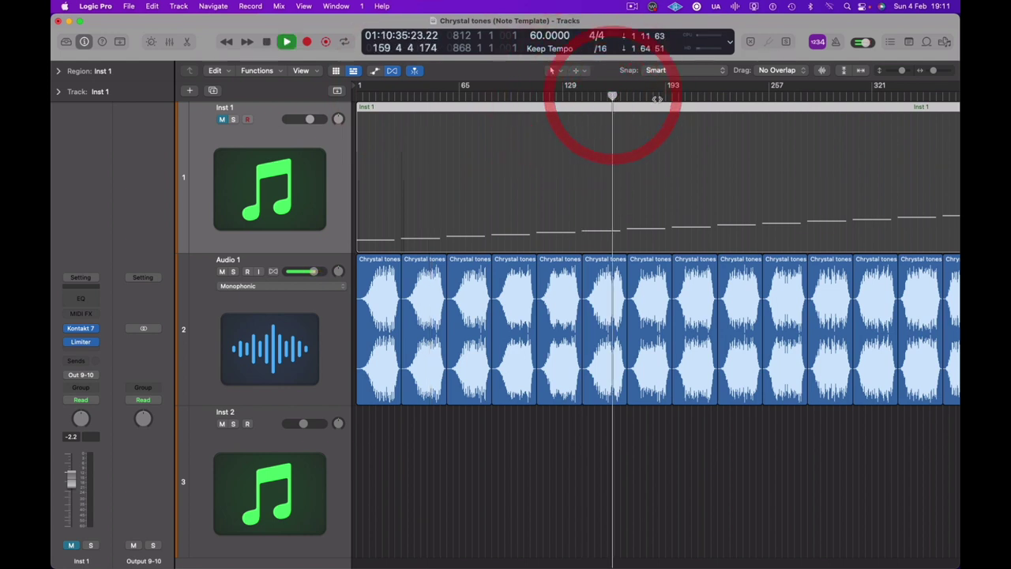
pyautogui.press('space')
pyautogui.click(844, 95)
pyautogui.doubleClick(885, 95)
pyautogui.doubleClick(916, 97)
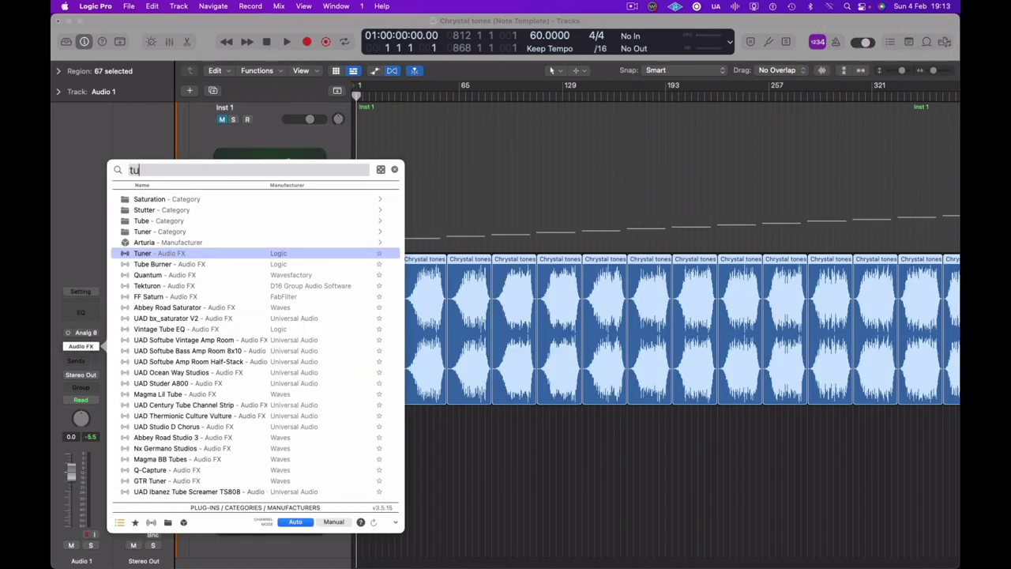
# Insert the Tuner plug-in on Audio 1 and play the first region to read its pitch
pyautogui.write('ner')
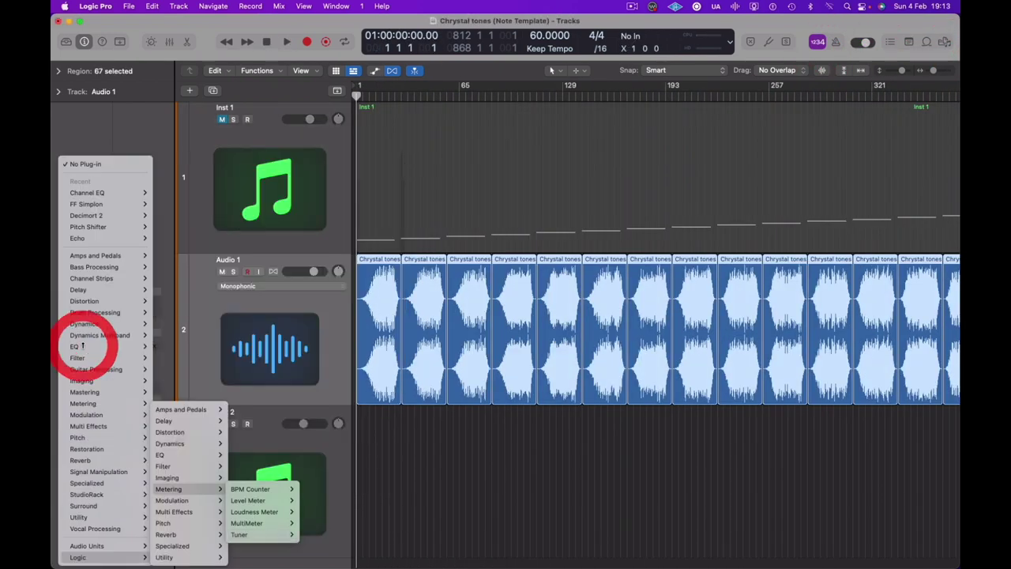
pyautogui.click(261, 531)
pyautogui.moveTo(431, 160); pyautogui.dragTo(162, 63)
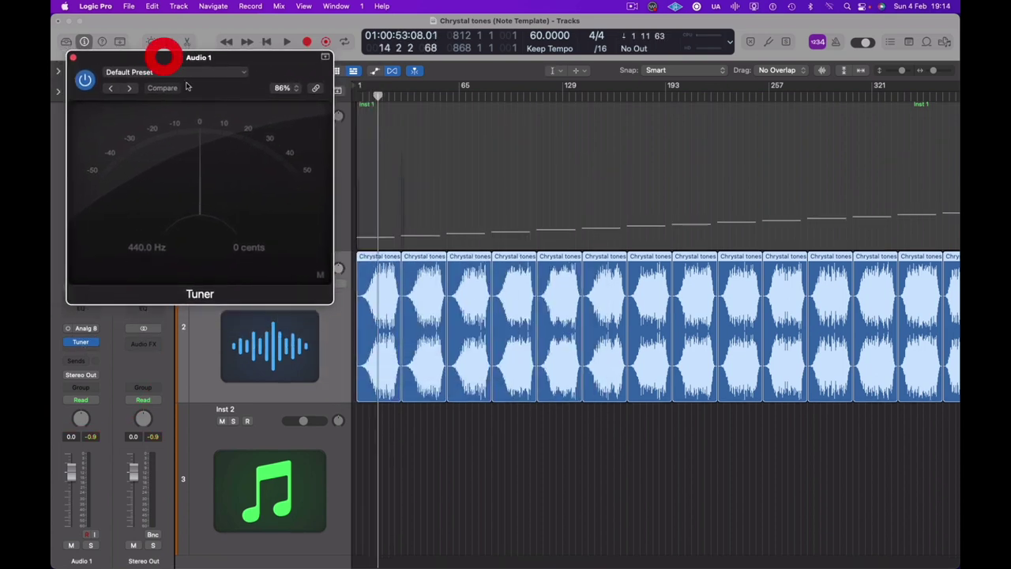
pyautogui.press('space')
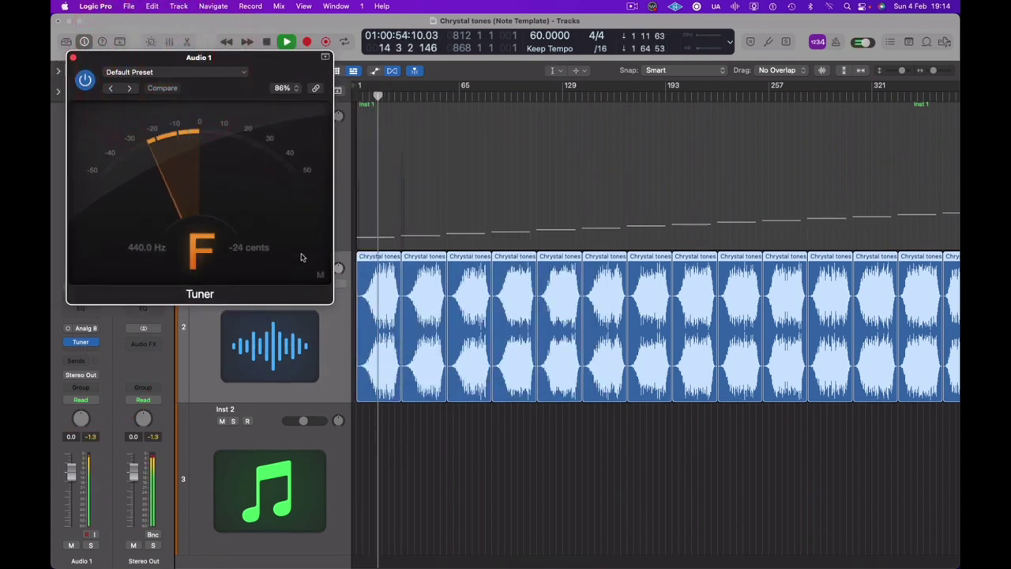
pyautogui.press('space')
# Rename the first two Audio 1 regions F2 and F#2 with the Text tool
pyautogui.rightClick(477, 422)
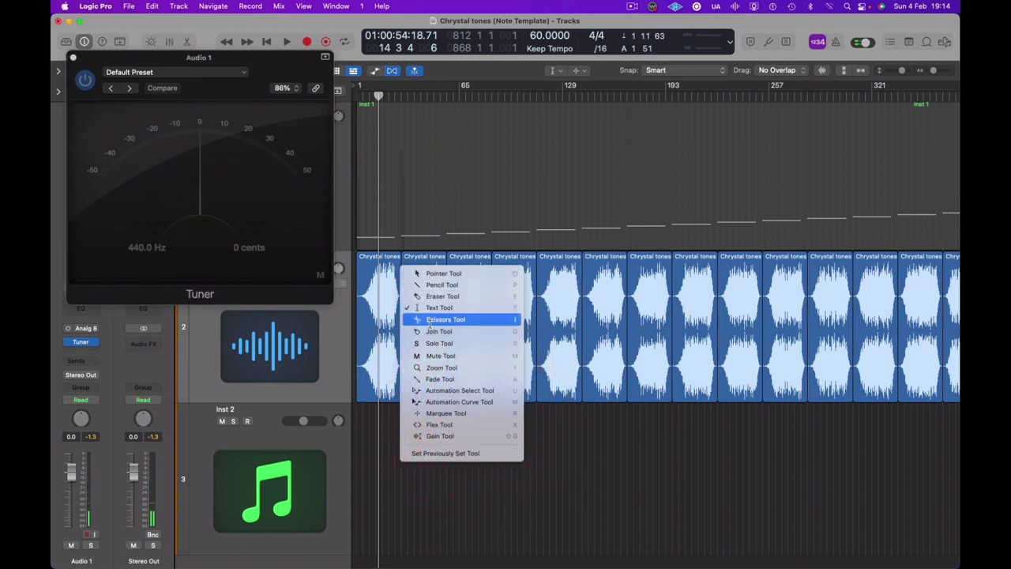
pyautogui.click(432, 308)
pyautogui.click(368, 256)
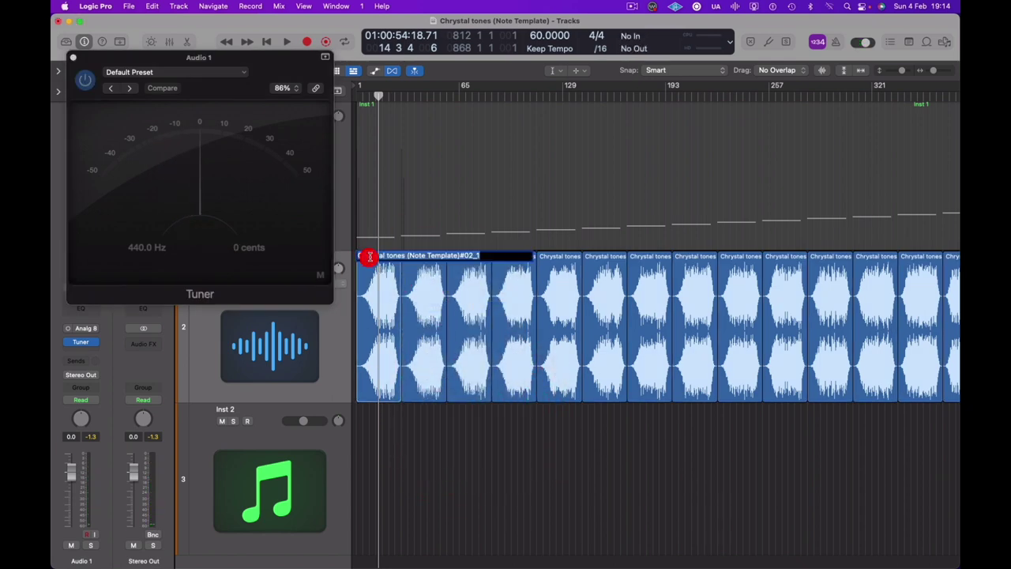
pyautogui.write('F2')
pyautogui.press('Tab')
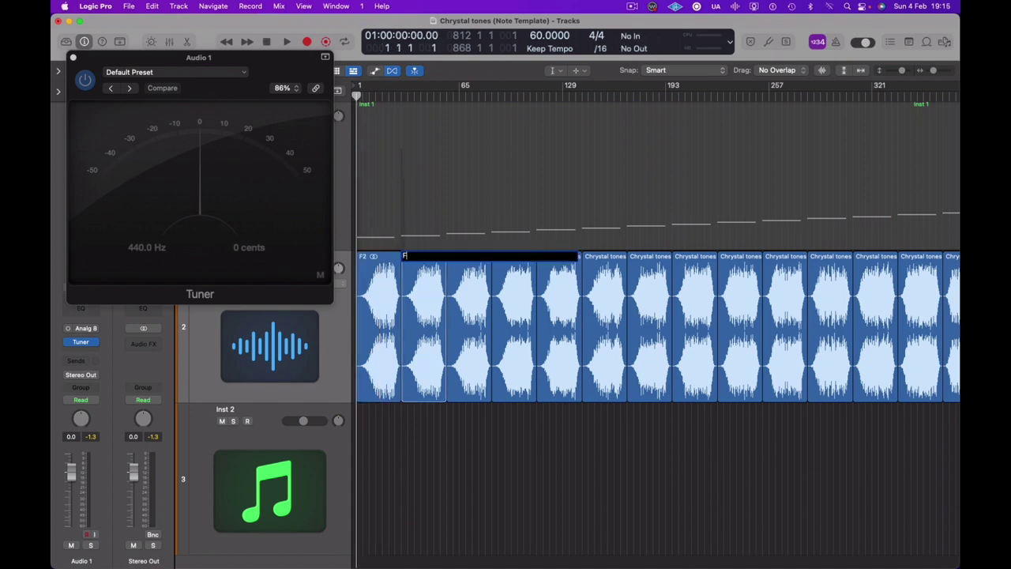
pyautogui.write('F#2')
# Rename the third to eighth Audio 1 regions G2, G#2, A2, A#2, B2 and C3
pyautogui.click(468, 256)
pyautogui.write('G2')
pyautogui.press('Tab')
pyautogui.write('G#2')
pyautogui.press('Tab')
pyautogui.write('A2')
pyautogui.click(592, 255)
pyautogui.write('A#2')
pyautogui.click(643, 255)
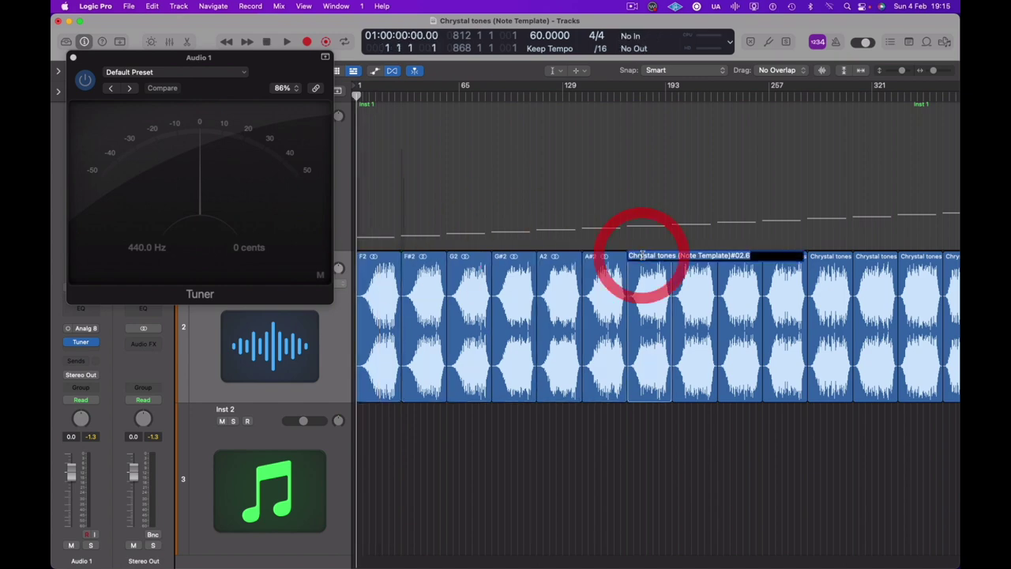
pyautogui.write('B2')
pyautogui.press('Tab')
pyautogui.write('C3')
# Play the C3 region and read its pitch deviation on the Tuner
pyautogui.doubleClick(689, 95)
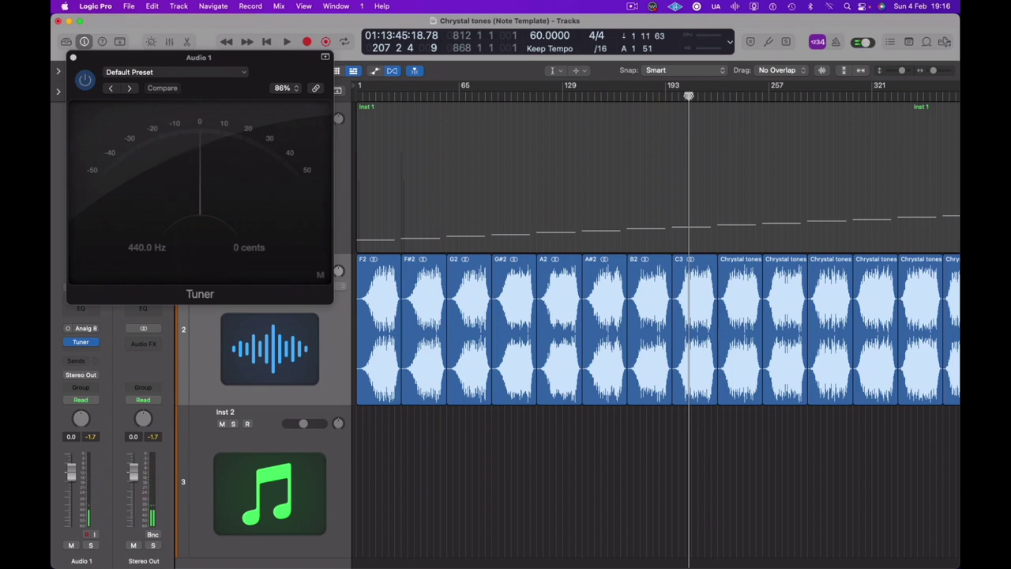
pyautogui.press('space')
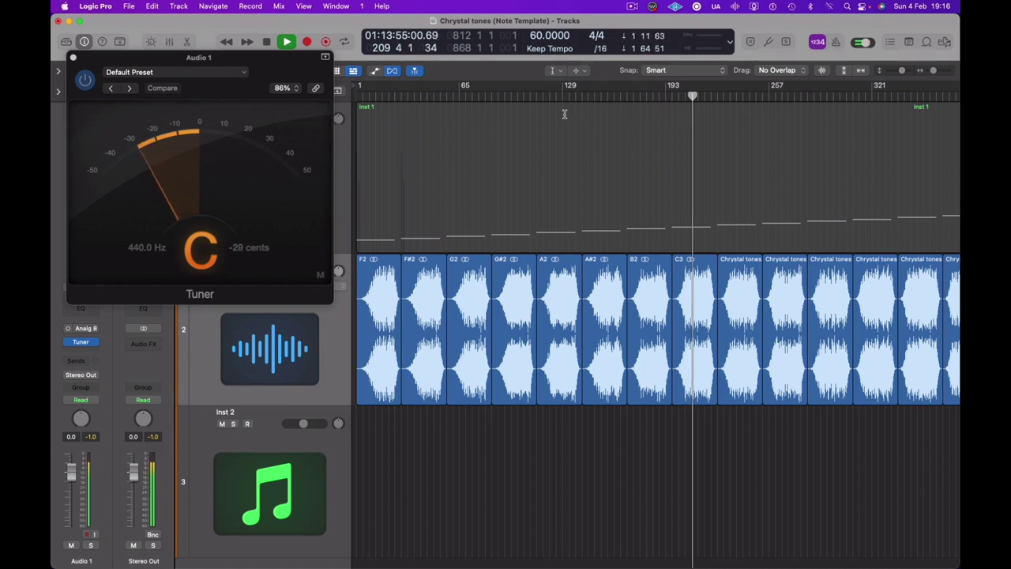
pyautogui.press('space')
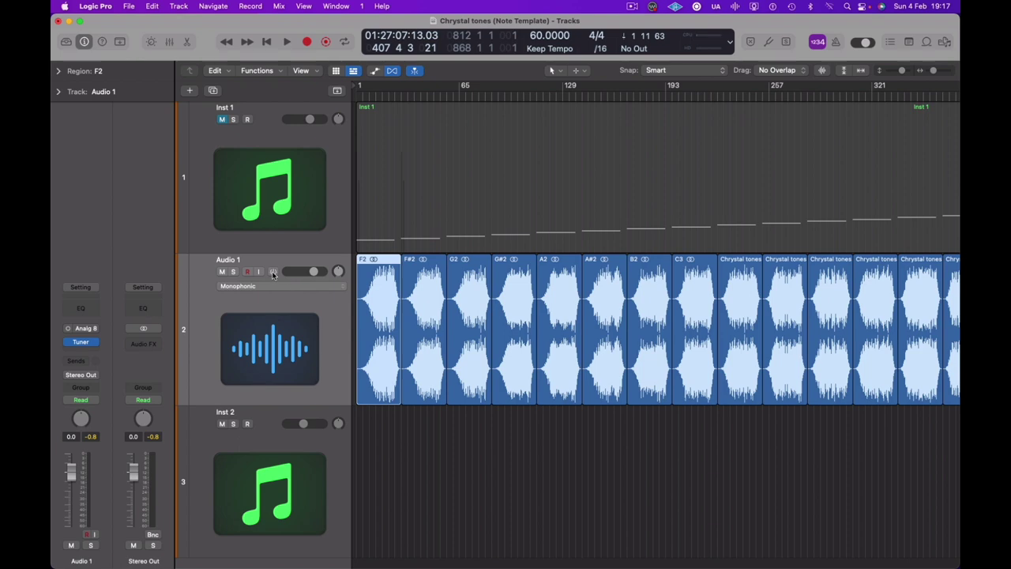
# Turn on Flex for Audio 1 and set its mode to Flex Pitch in the Track editor
pyautogui.click(273, 272)
pyautogui.scroll(-1, 316, 277)
pyautogui.click(375, 254)
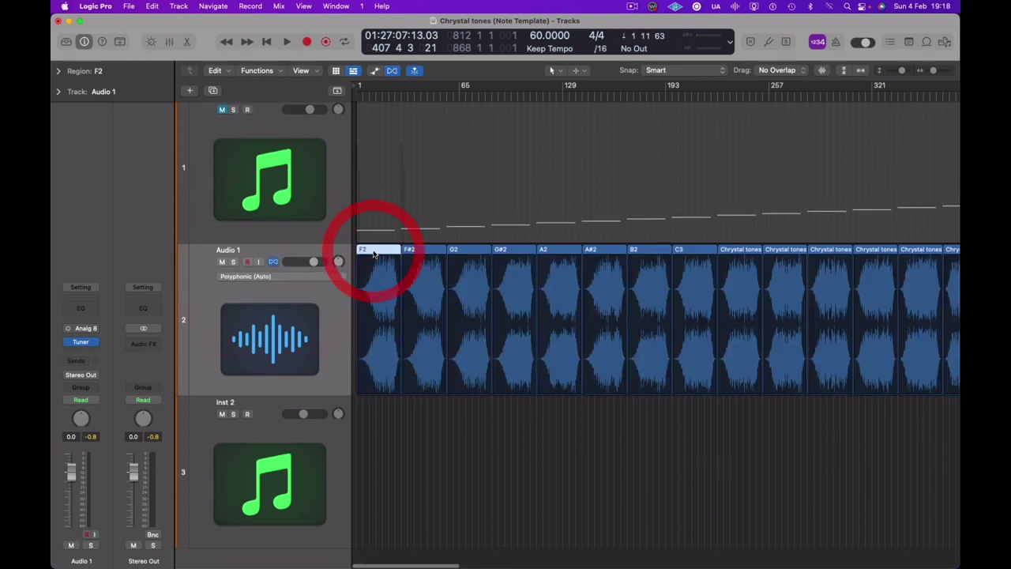
pyautogui.doubleClick(378, 252)
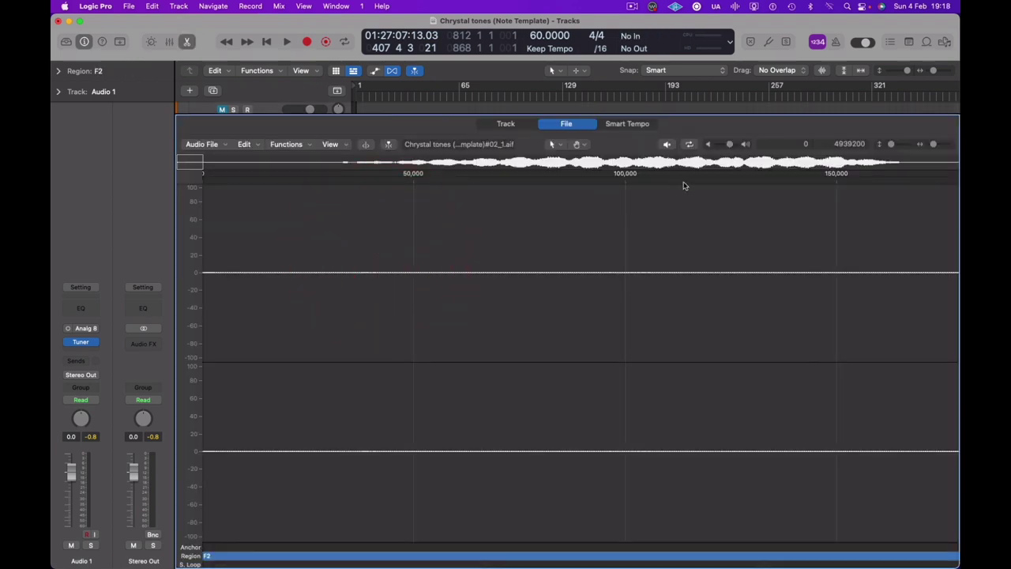
pyautogui.click(506, 124)
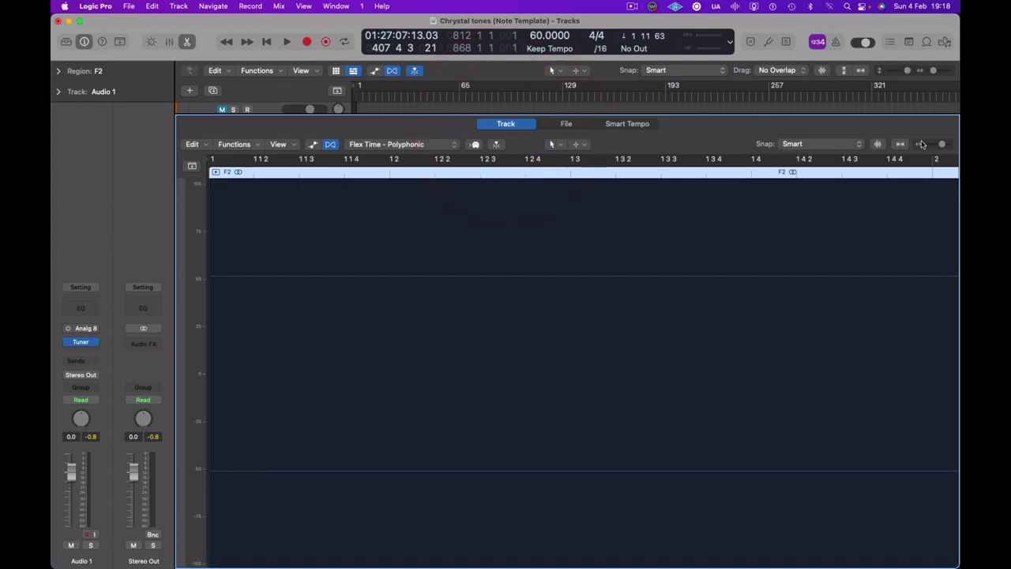
pyautogui.moveTo(943, 145); pyautogui.dragTo(931, 149)
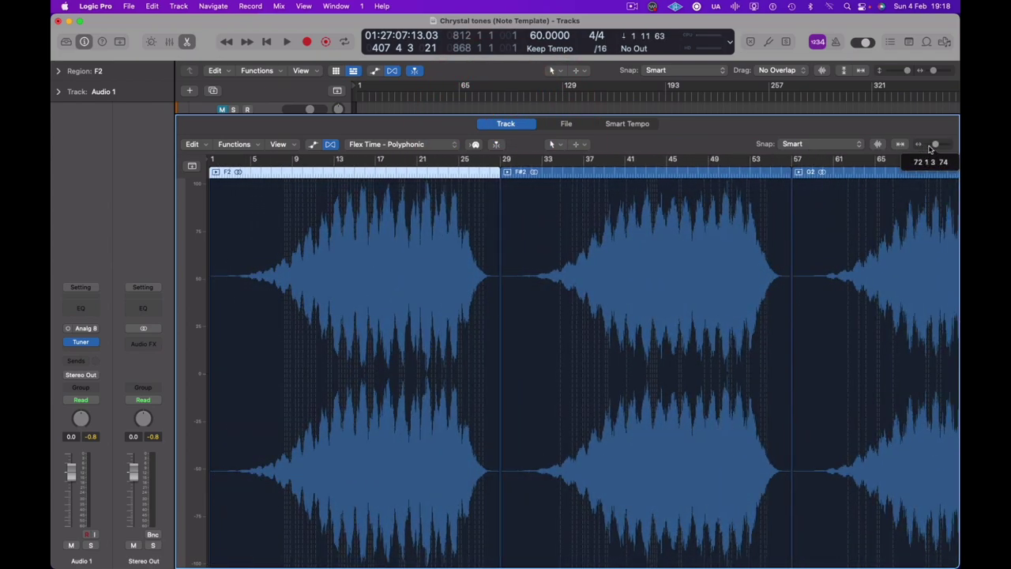
pyautogui.click(457, 147)
pyautogui.click(392, 84)
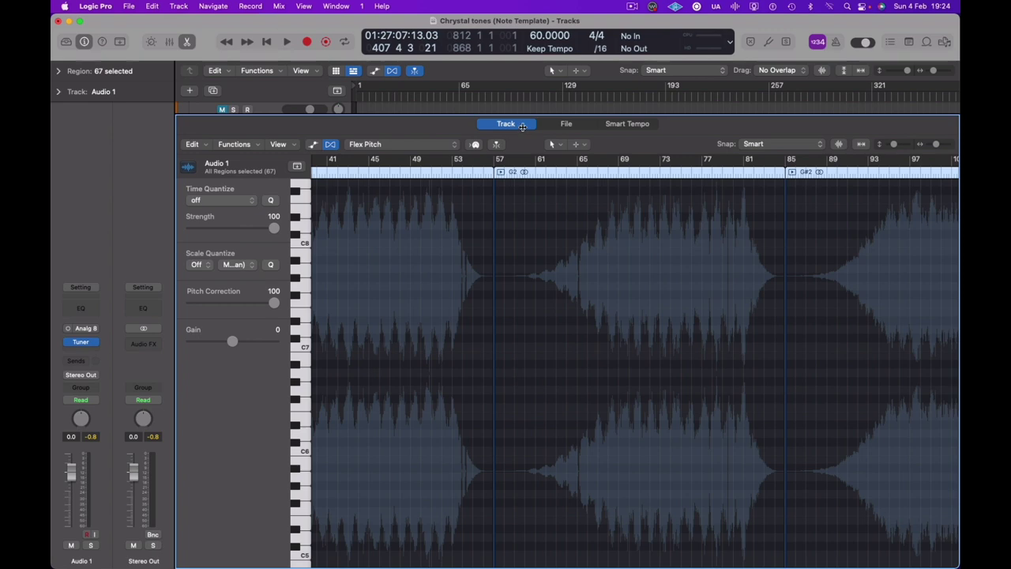
# Close the Track editor, reopen the Tuner on Audio 1 and check the pitch of the F#2 region during playback
pyautogui.click(522, 127)
pyautogui.click(428, 443)
pyautogui.click(81, 341)
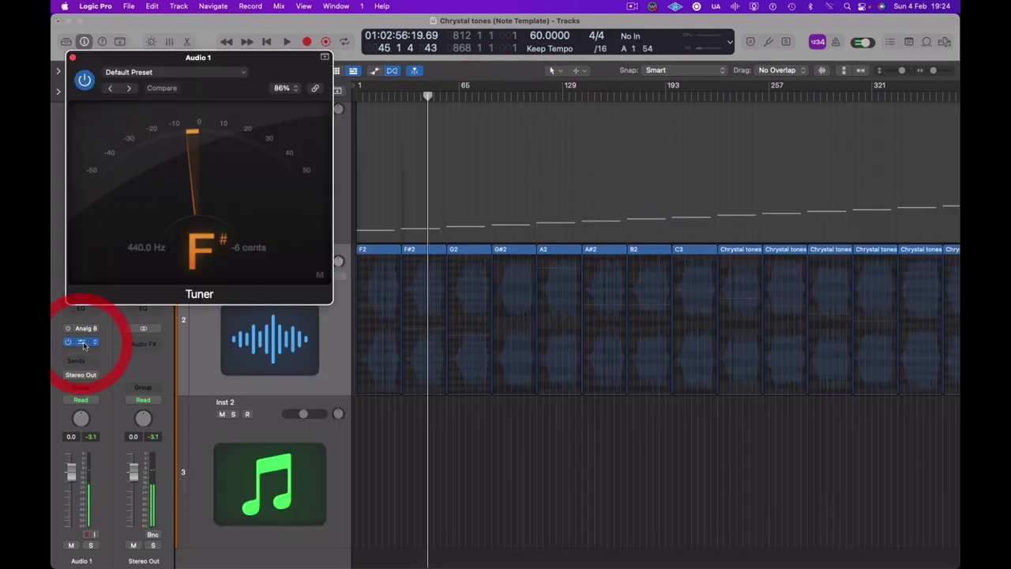
pyautogui.press('space')
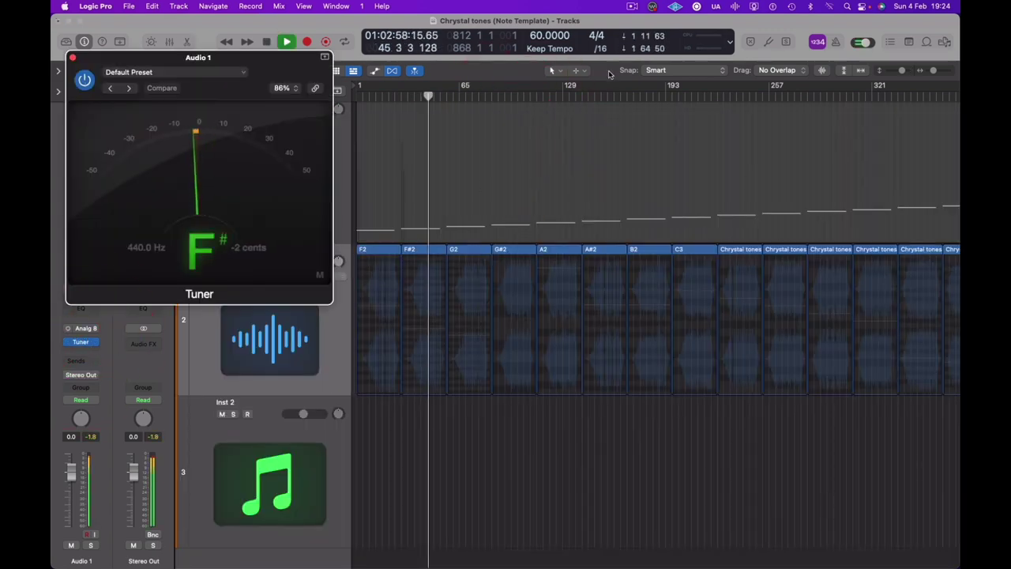
# Check the tuning of the A#2, B2 and C3 regions and the following unnamed ones against the Tuner during playback
pyautogui.doubleClick(608, 96)
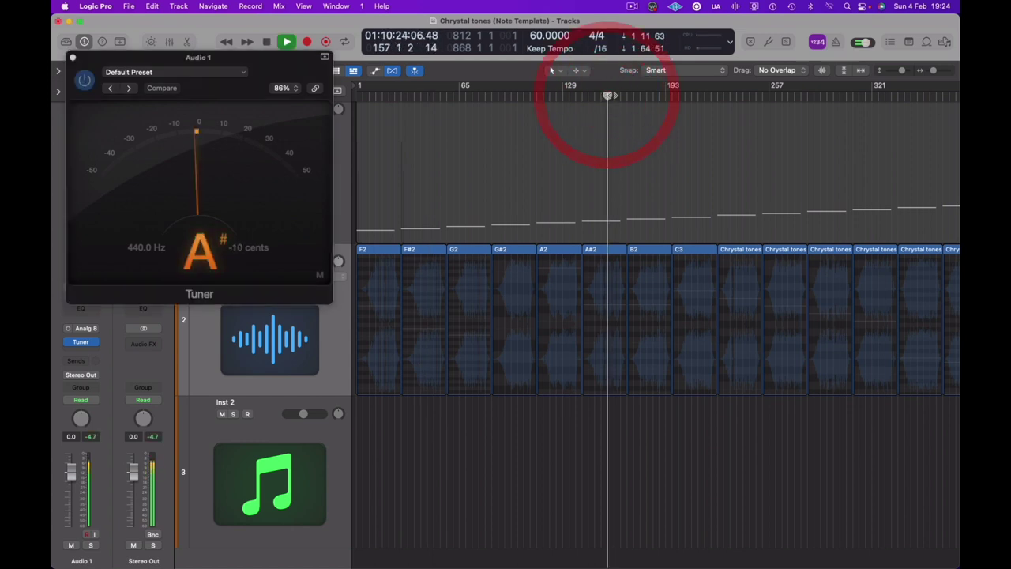
pyautogui.click(654, 98)
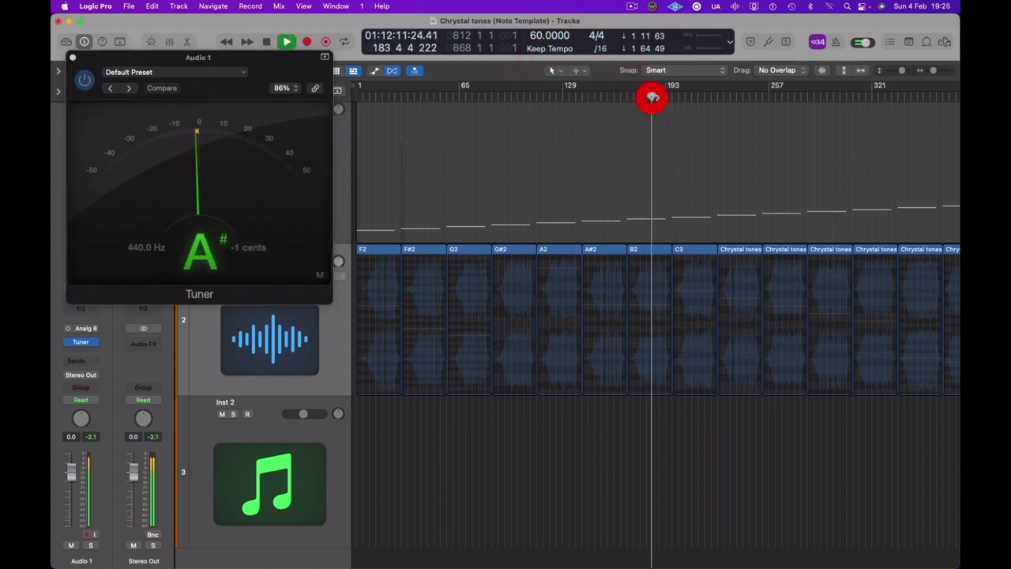
pyautogui.click(698, 96)
pyautogui.click(745, 96)
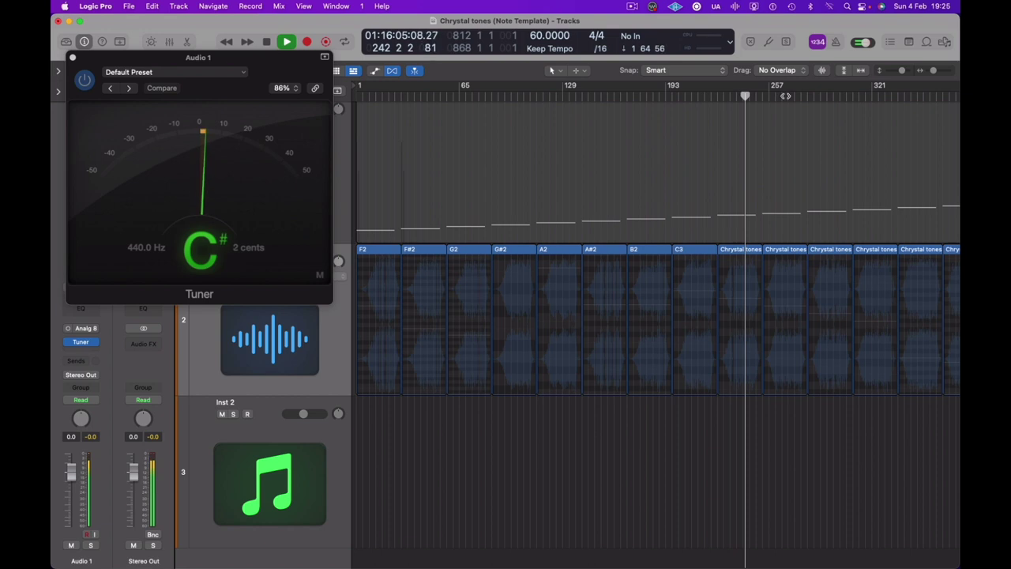
pyautogui.click(785, 96)
pyautogui.click(837, 96)
pyautogui.click(881, 96)
pyautogui.click(915, 97)
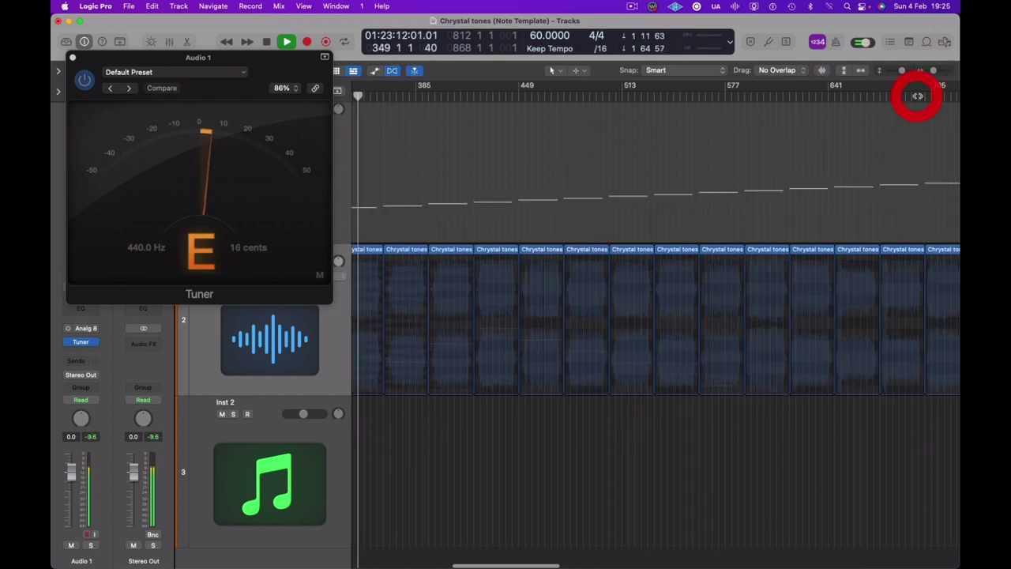
# Check the region around bar 378 against the Tuner, stop playback and turn off the Flex display
pyautogui.click(404, 96)
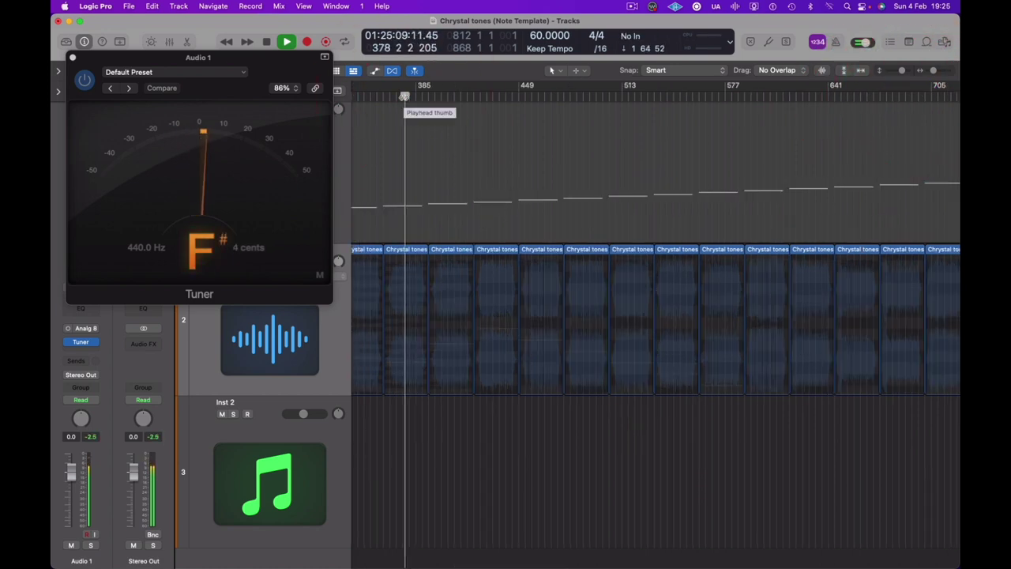
pyautogui.press('space')
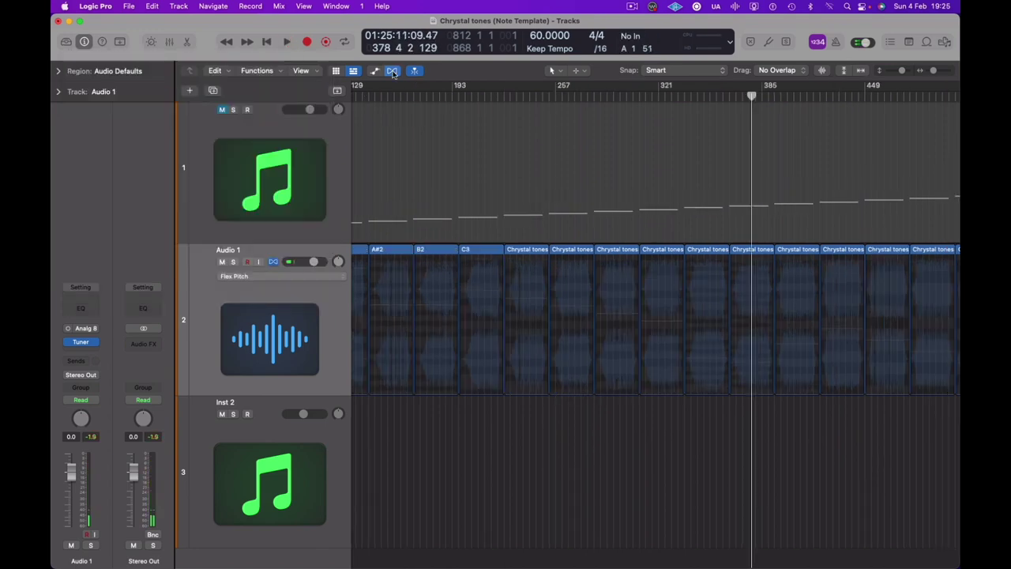
pyautogui.click(393, 71)
pyautogui.hscroll(-2, 476, 192)
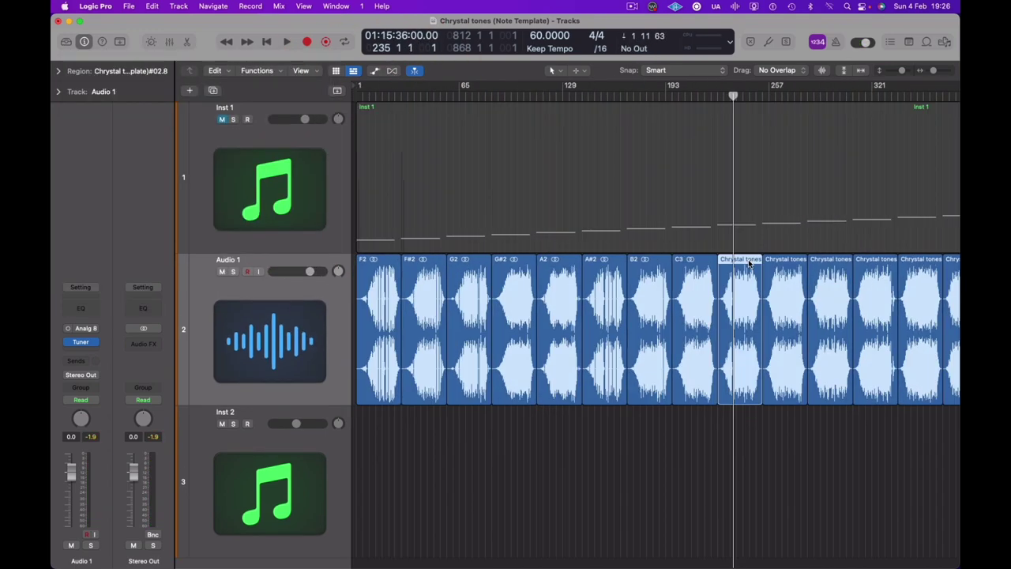
# Name the consecutive regions after G#1 with the Text Tool as A1, A#1, B1, C2, C#2, D2, D#2 and E2
pyautogui.press('t')
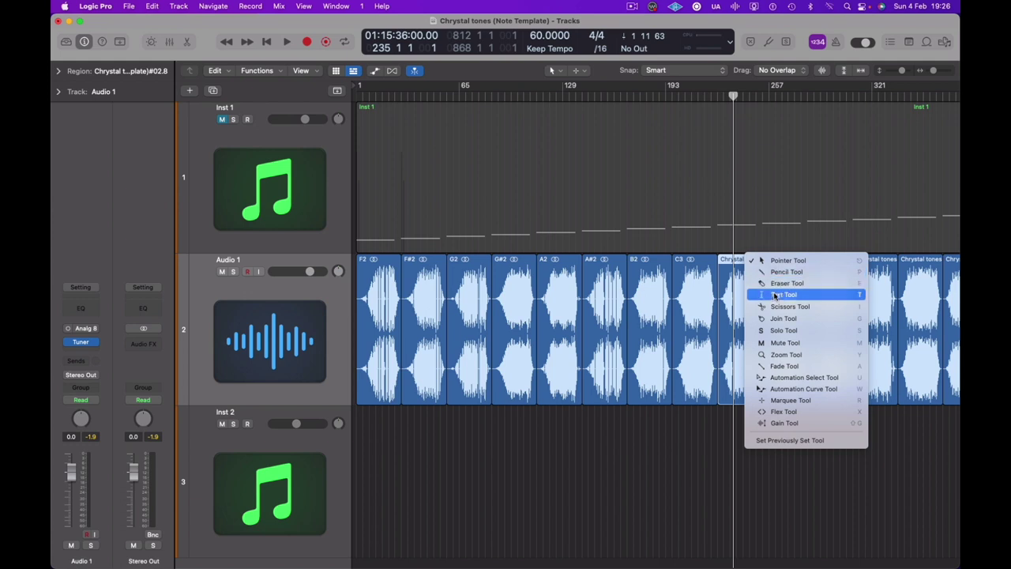
pyautogui.click(773, 294)
pyautogui.click(741, 261)
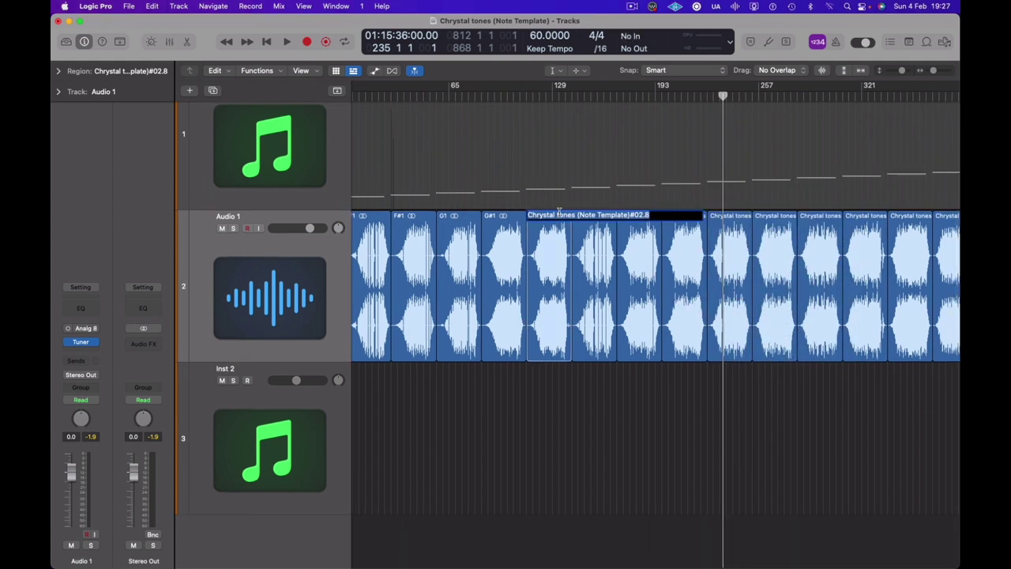
pyautogui.write('A1')
pyautogui.press('Tab')
pyautogui.write('A#1')
pyautogui.press('Tab')
pyautogui.write('B1')
pyautogui.press('Tab')
pyautogui.write('C2')
pyautogui.press('Tab')
pyautogui.write('D2')
pyautogui.press('Tab')
pyautogui.write('D#2')
pyautogui.press('Tab')
pyautogui.write('E2')
pyautogui.press('Tab')
# Continue naming the regions after E2 as F2, F#2, G2 and G#2
pyautogui.hscroll(5, 695, 237)
pyautogui.write('F2')
pyautogui.press('Tab')
pyautogui.write('F#2')
pyautogui.press('Tab')
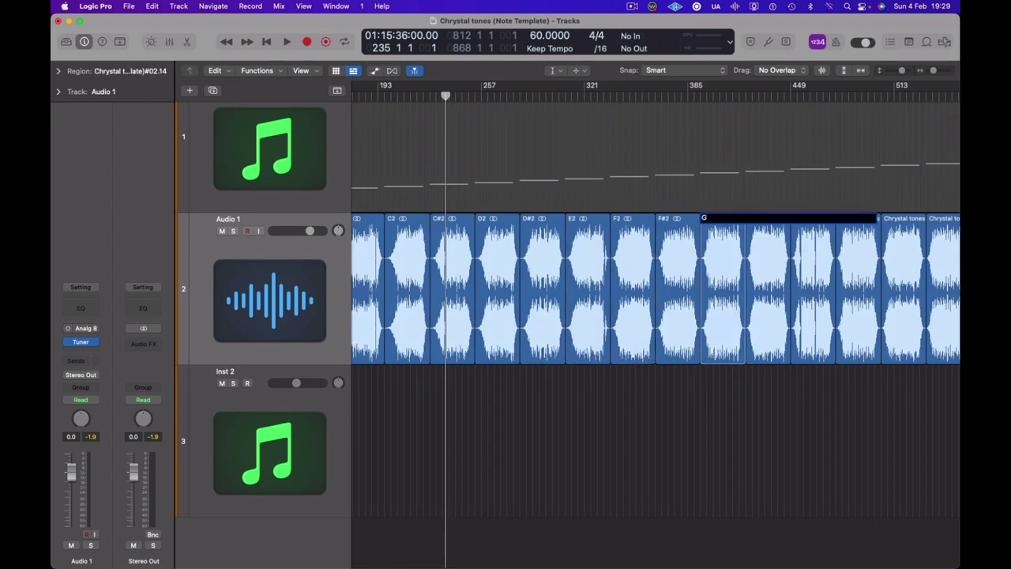
pyautogui.write('G2')
pyautogui.press('Tab')
pyautogui.write('G#2')
# Open the Tuner on Audio 1 and name the higher regions C3, C#3, D3 and D#3 in sequence
pyautogui.click(81, 341)
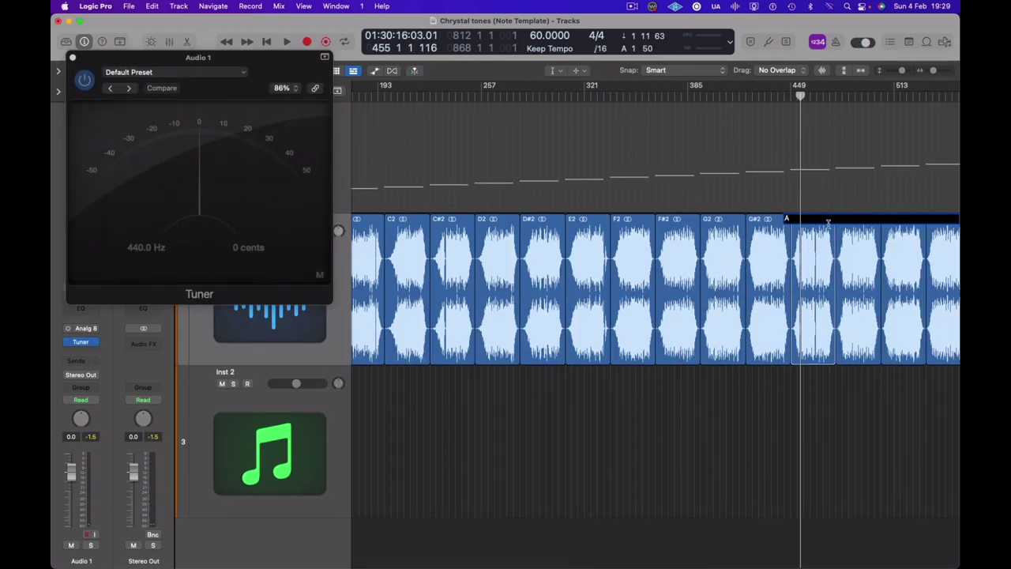
pyautogui.hscroll(3, 806, 237)
pyautogui.write('C3')
pyautogui.press('Tab')
pyautogui.write('C#3')
pyautogui.press('Tab')
pyautogui.write('D3')
pyautogui.press('Tab')
pyautogui.write('D#3')
pyautogui.press('Tab')
# Export the selected regions as audio files into a new folder named Pedal Recordings, using the region names as filenames
pyautogui.press('ctrl+super+e')
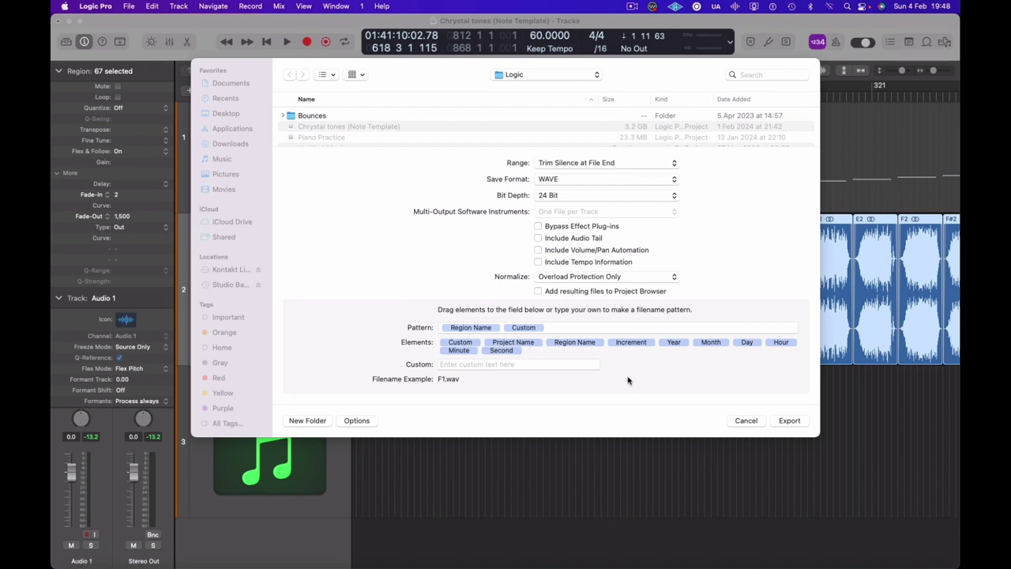
pyautogui.click(319, 418)
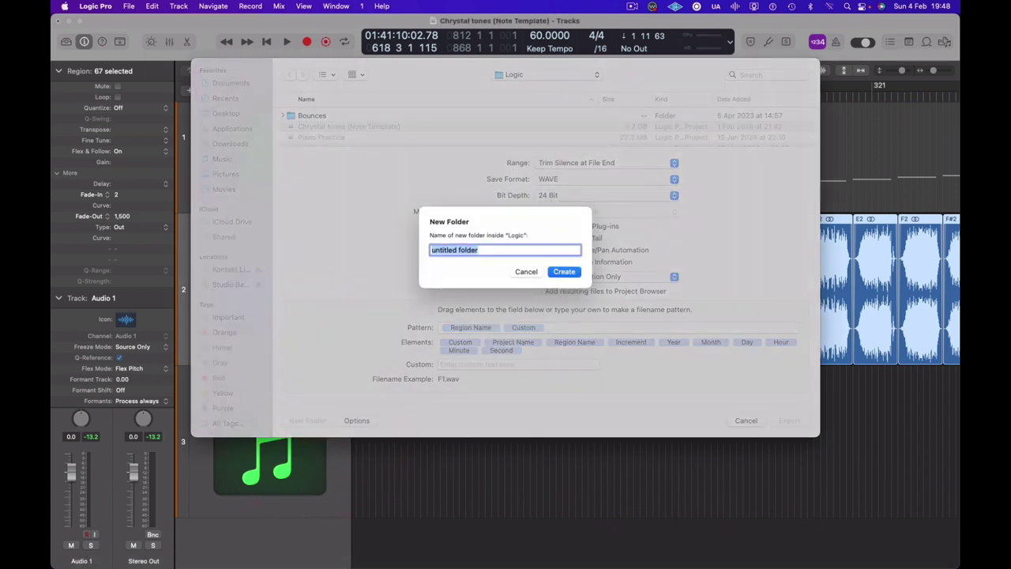
pyautogui.press('Return')
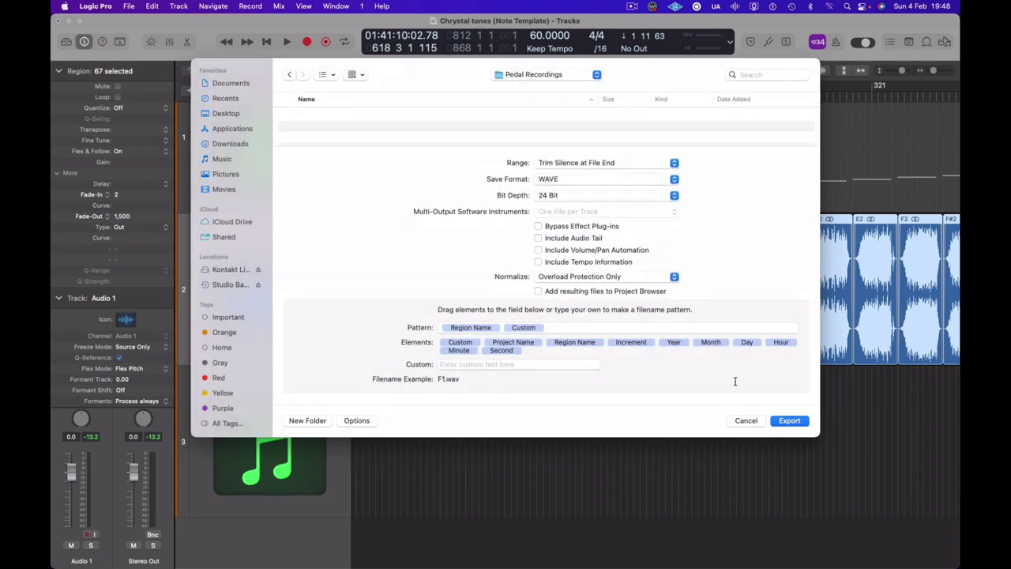
pyautogui.click(788, 422)
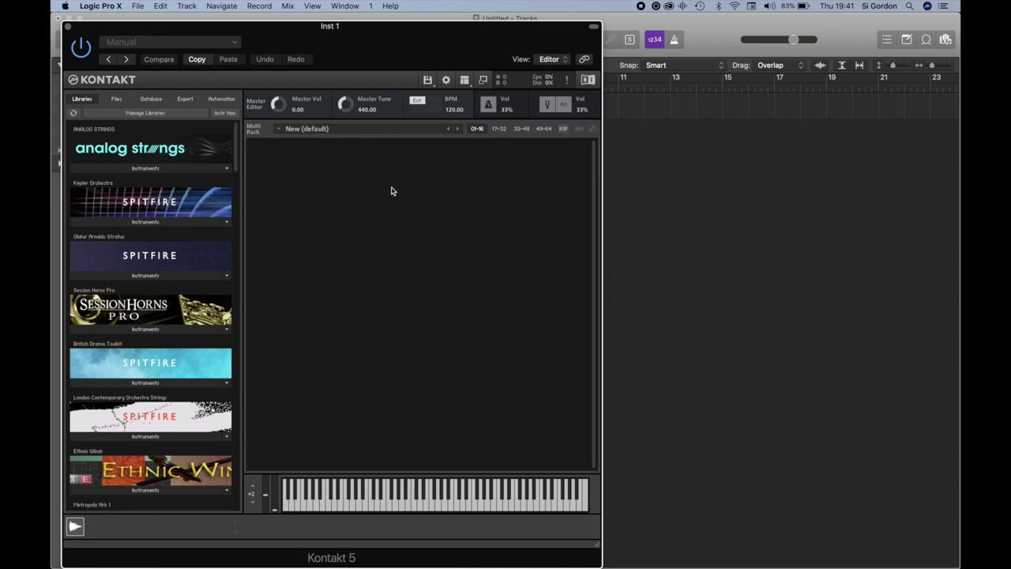
# Create a new instrument in Kontakt and open its Mapping Editor
pyautogui.doubleClick(391, 191)
pyautogui.click(260, 148)
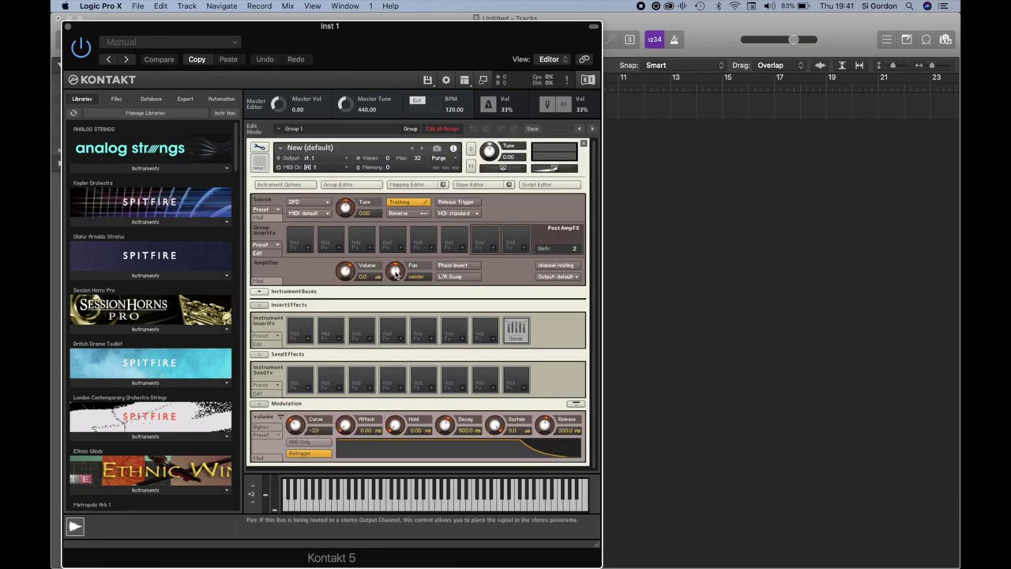
pyautogui.click(403, 187)
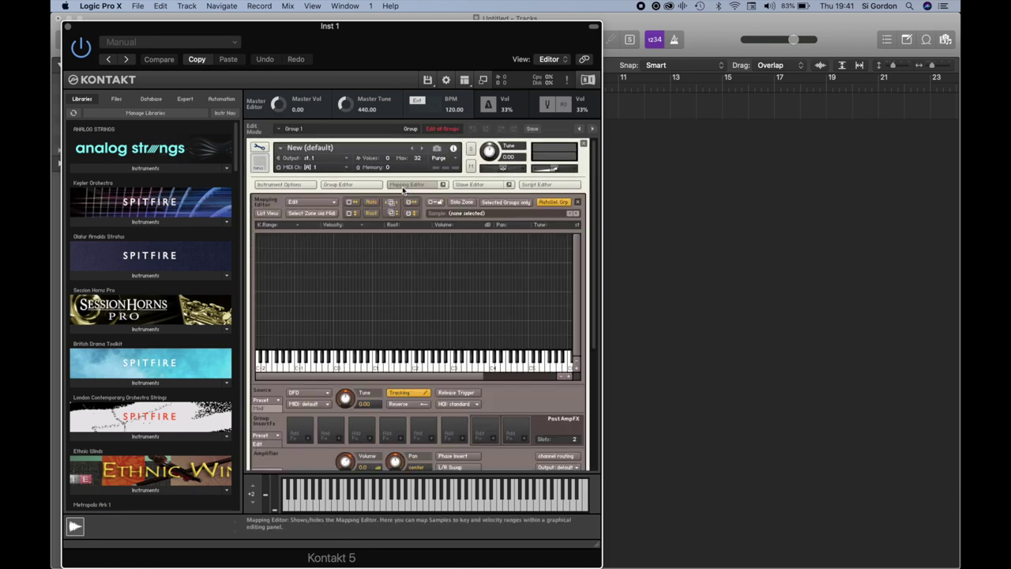
# Switch to Finder and place all the samples from the Pedal Recordings folder across single keys in Kontakt's Mapping Editor
pyautogui.press('super+Tab')
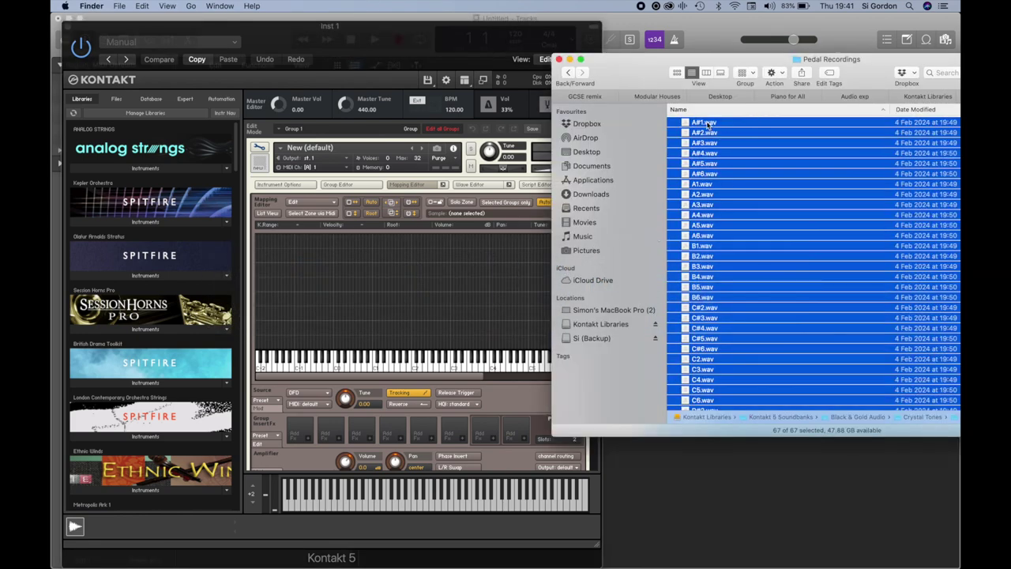
pyautogui.moveTo(707, 124); pyautogui.dragTo(276, 341)
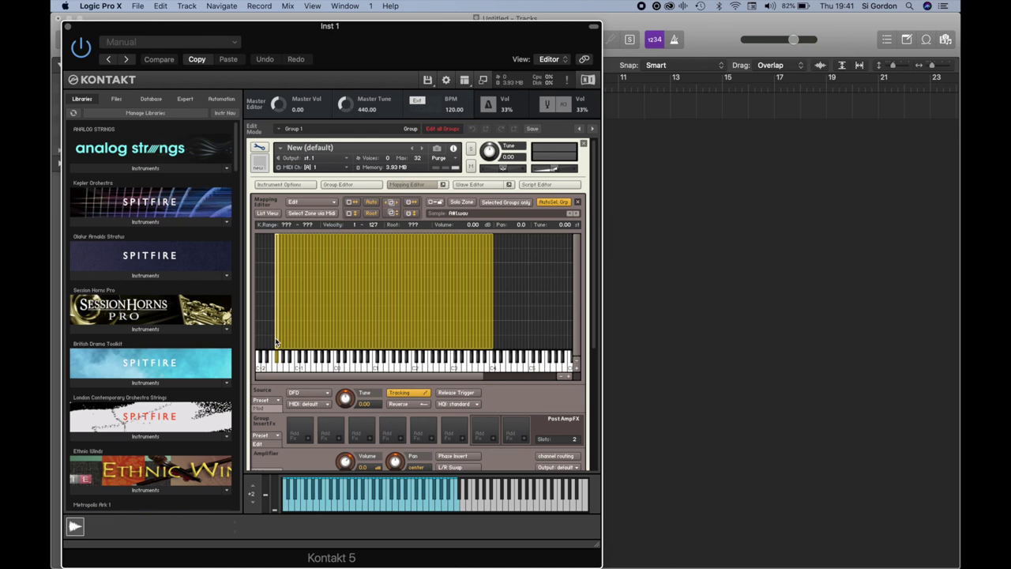
# Auto-map the selected zones from the note names in their filenames, using the token for the low key and the high key
pyautogui.rightClick(301, 203)
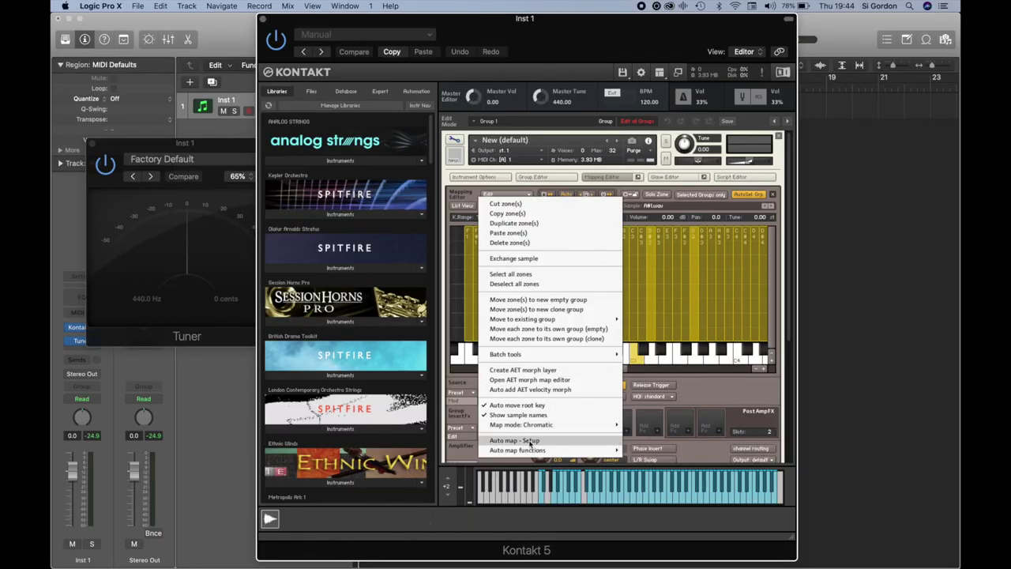
pyautogui.click(533, 445)
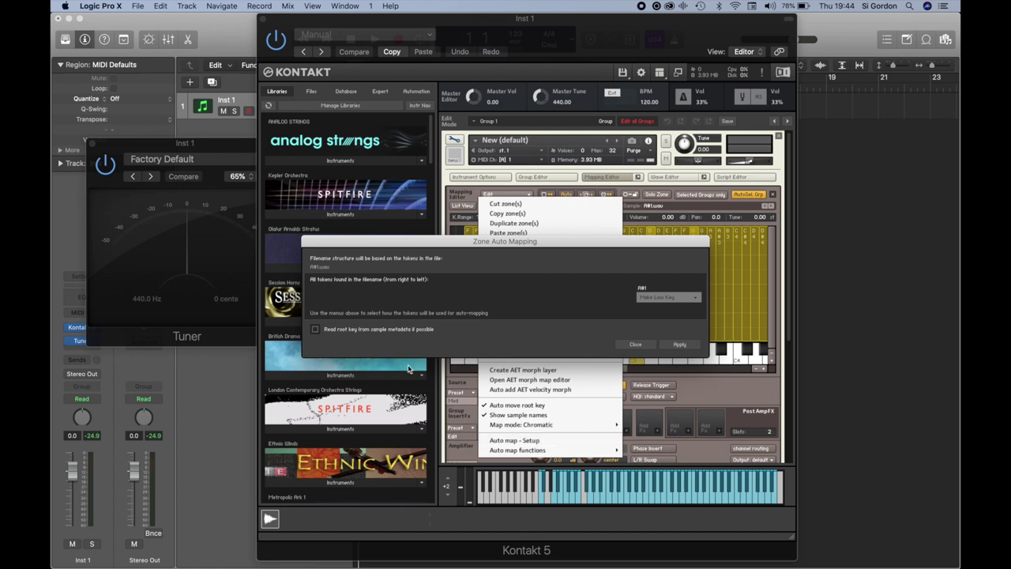
pyautogui.click(695, 300)
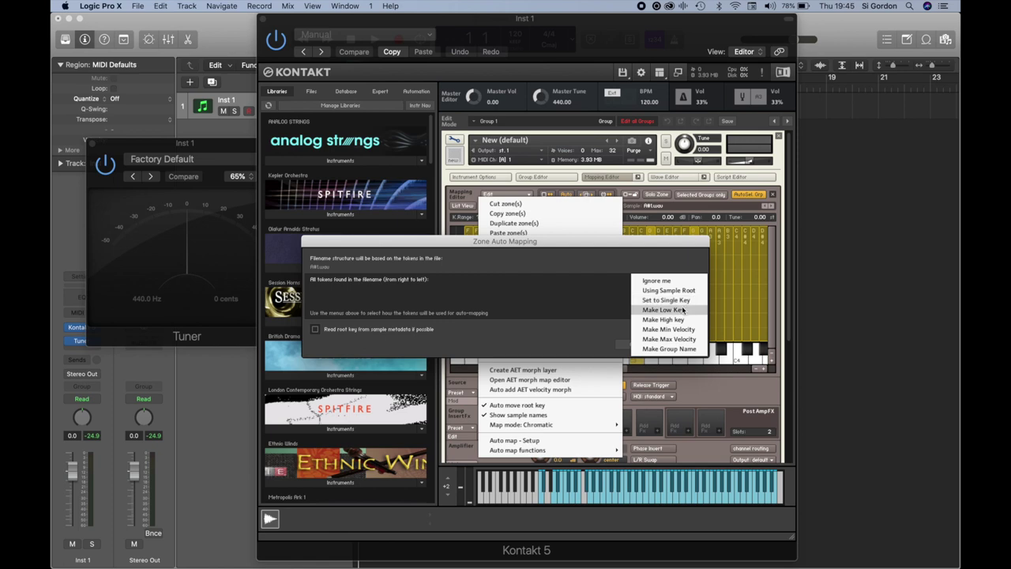
pyautogui.click(683, 310)
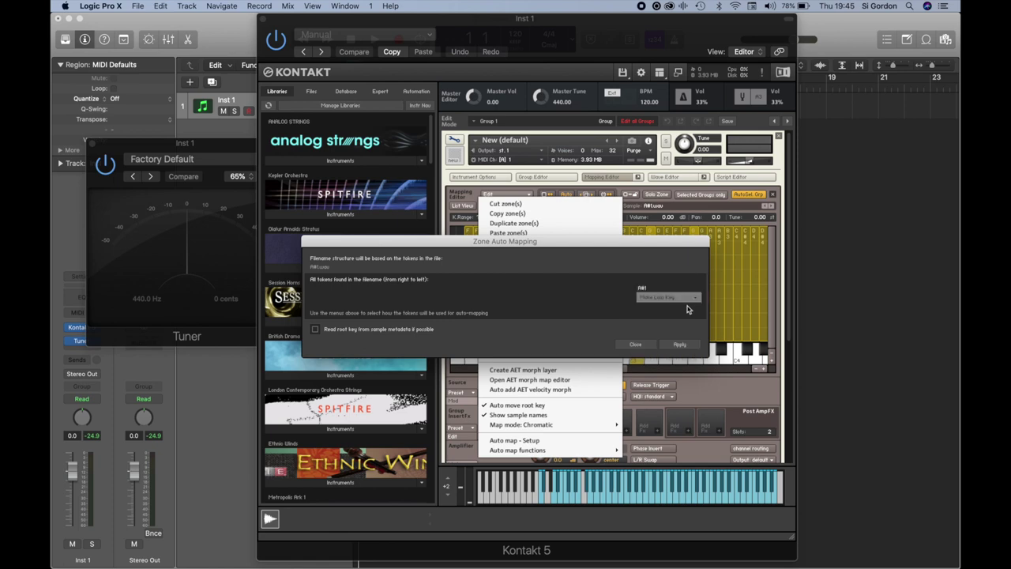
pyautogui.click(695, 299)
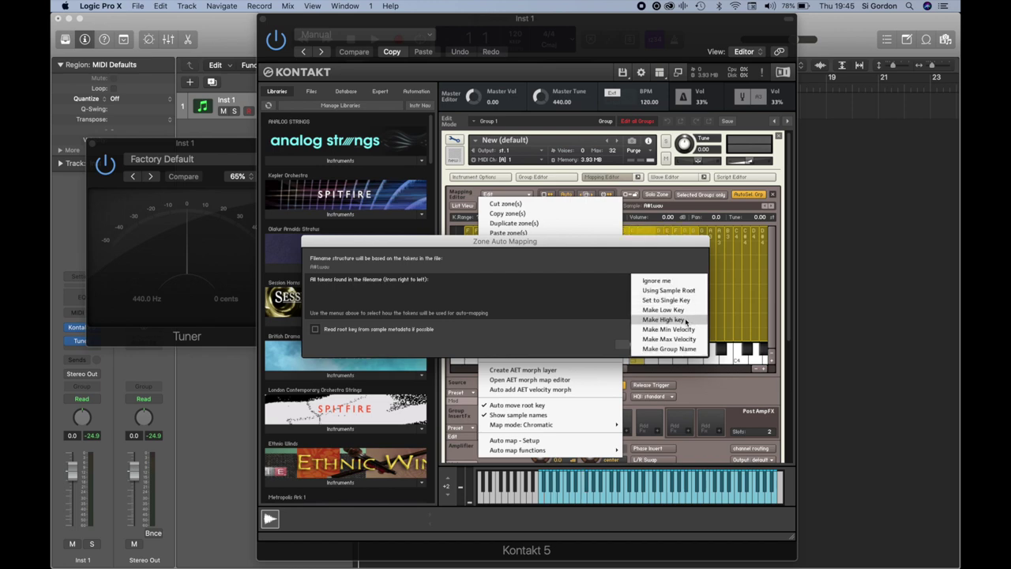
pyautogui.click(684, 319)
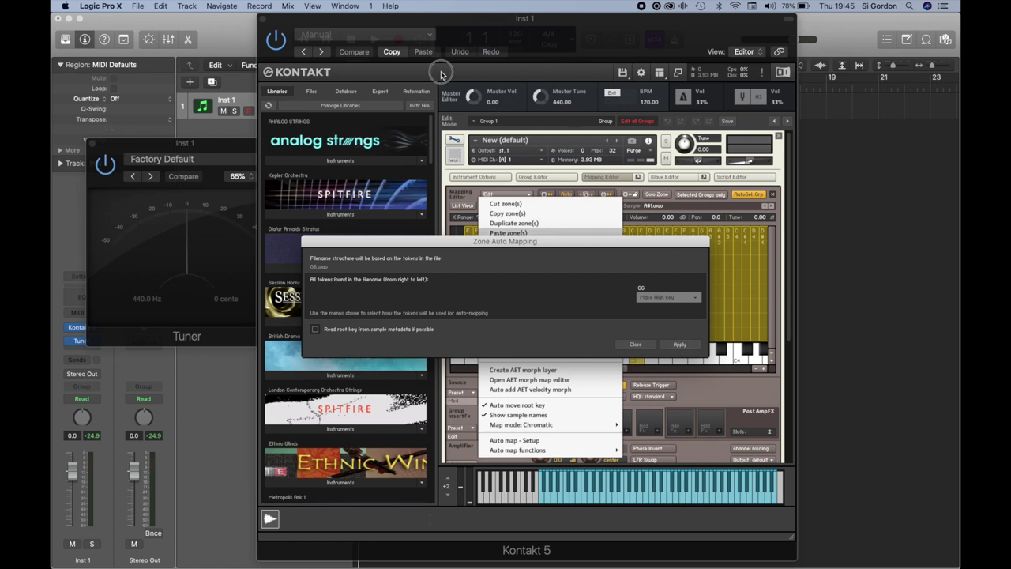
pyautogui.click(690, 350)
pyautogui.click(637, 346)
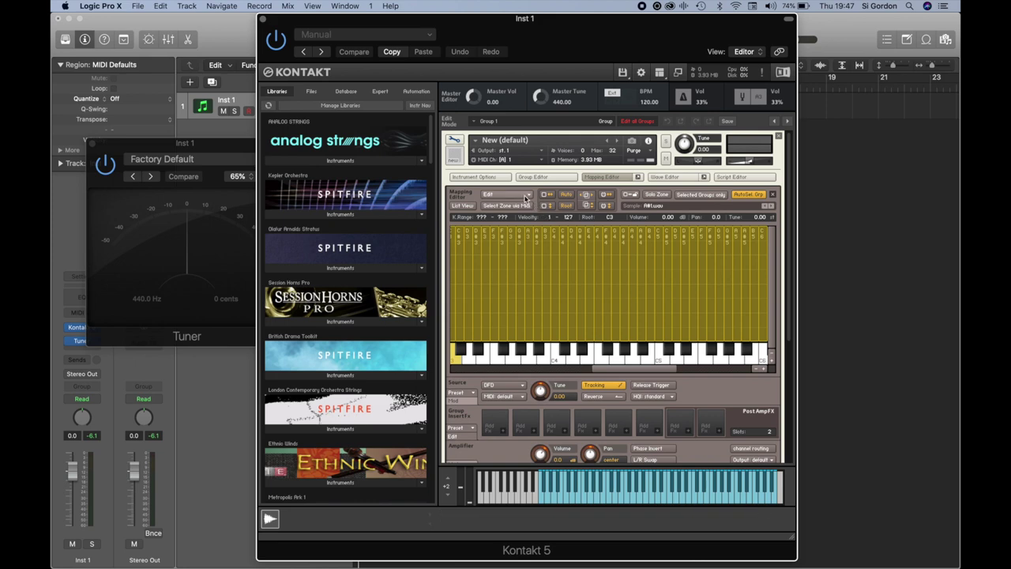
pyautogui.click(525, 197)
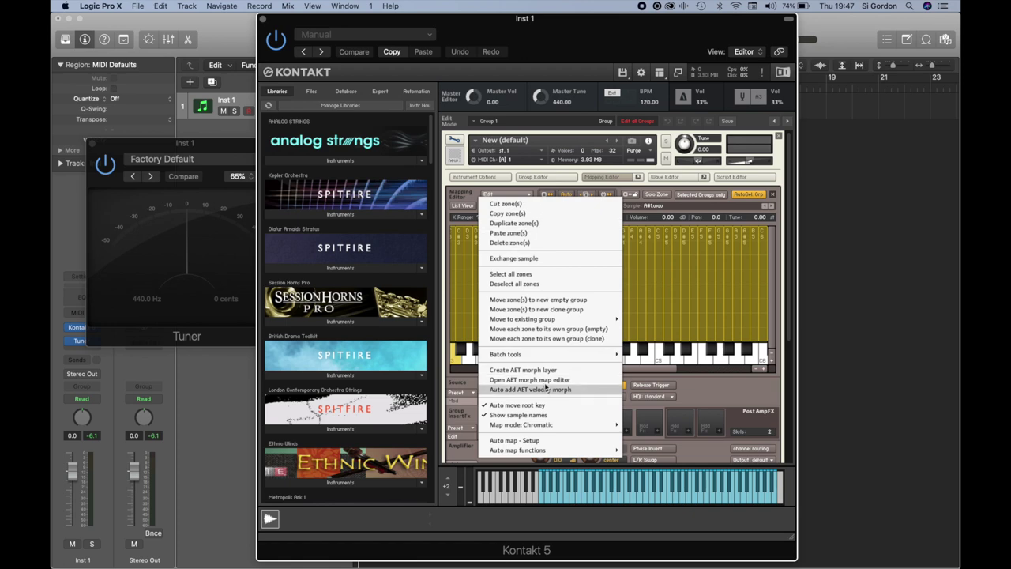
pyautogui.moveTo(560, 357)
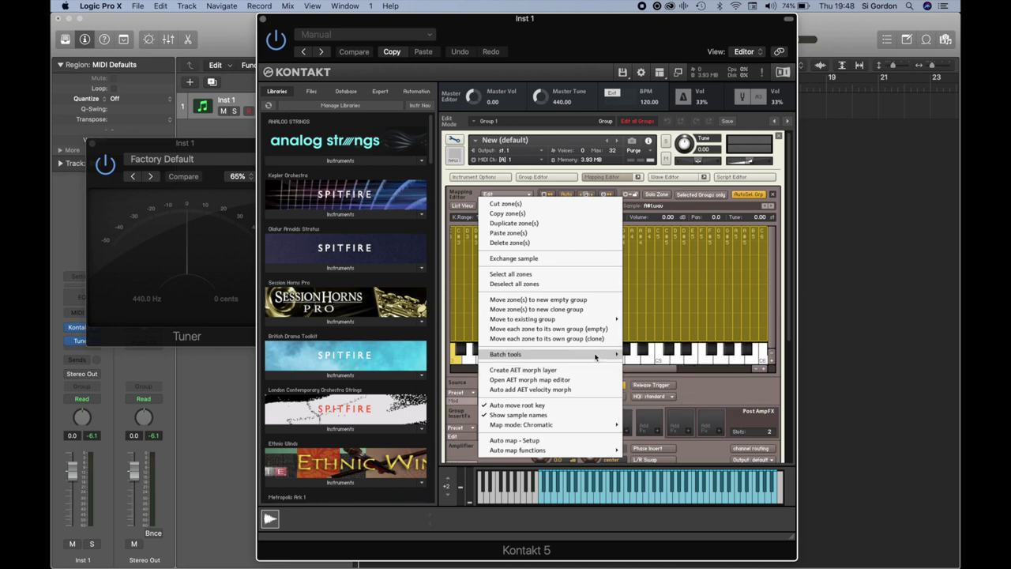
pyautogui.moveTo(596, 357)
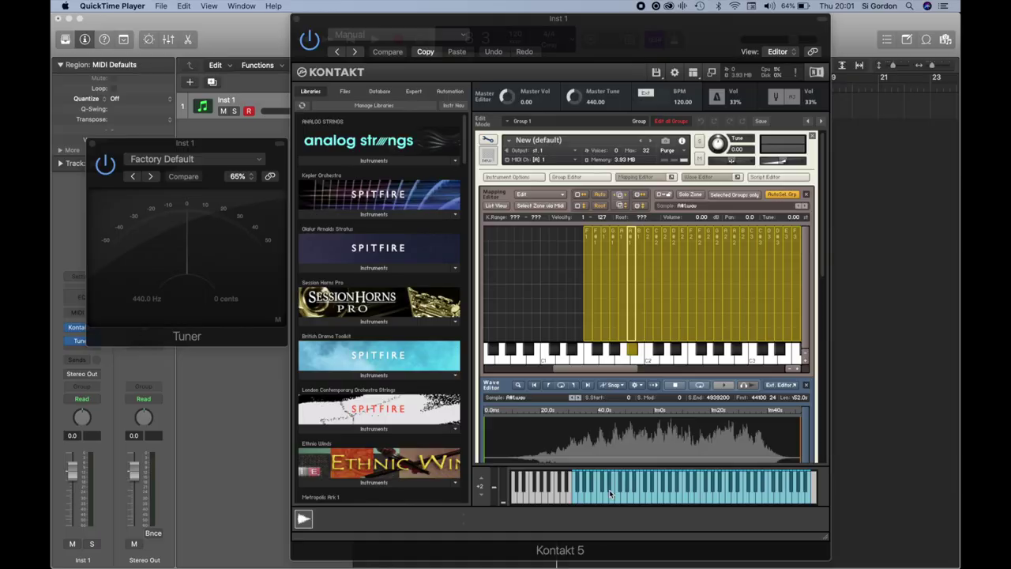
# Review the instrument's insert effects one by one: tape saturator, reverb, chorus, phaser, rotator and the simple LP/HP filter
pyautogui.scroll(-10, 642, 354)
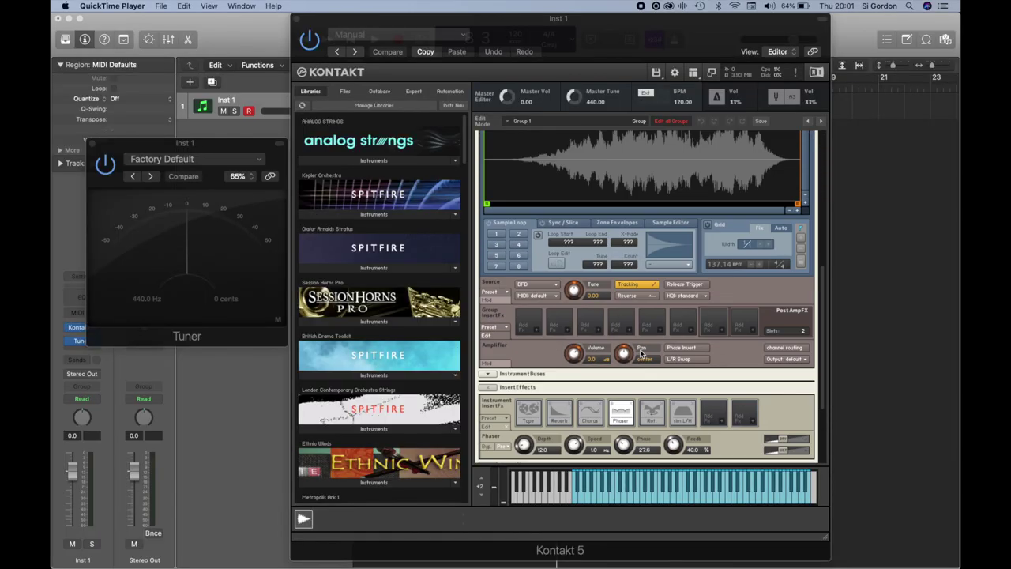
pyautogui.click(549, 380)
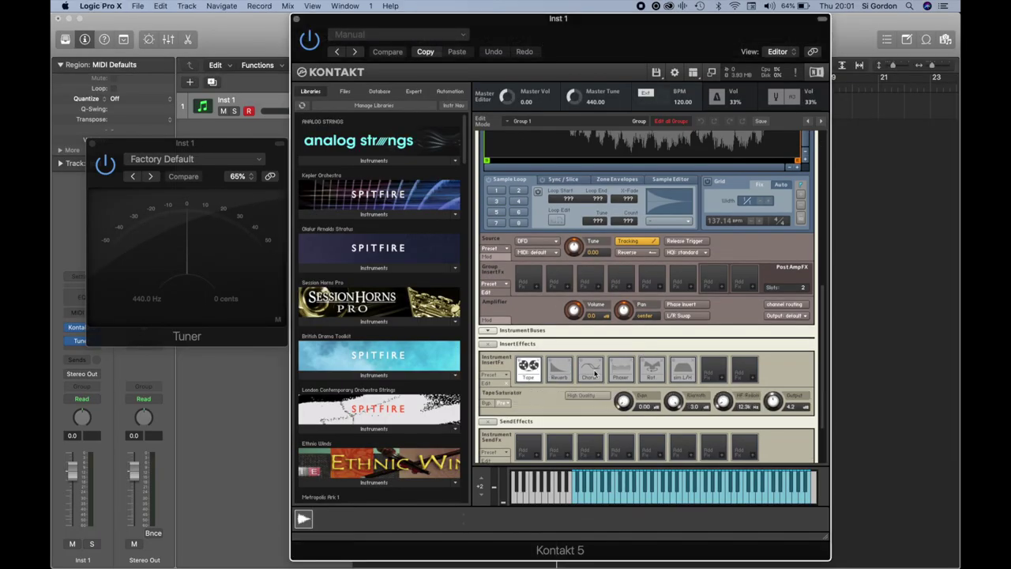
pyautogui.click(559, 370)
pyautogui.click(591, 369)
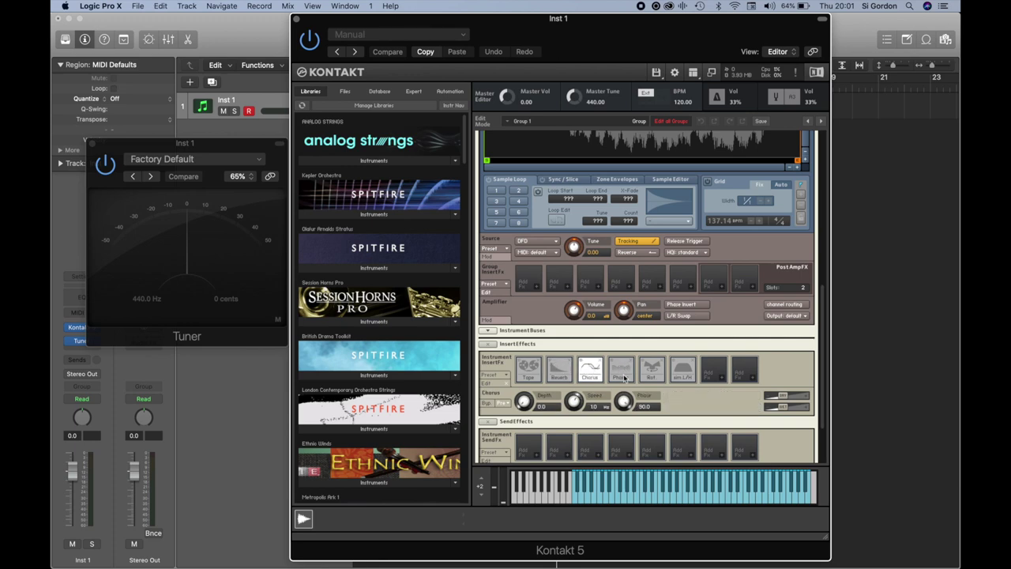
pyautogui.click(622, 373)
pyautogui.click(653, 370)
pyautogui.click(685, 369)
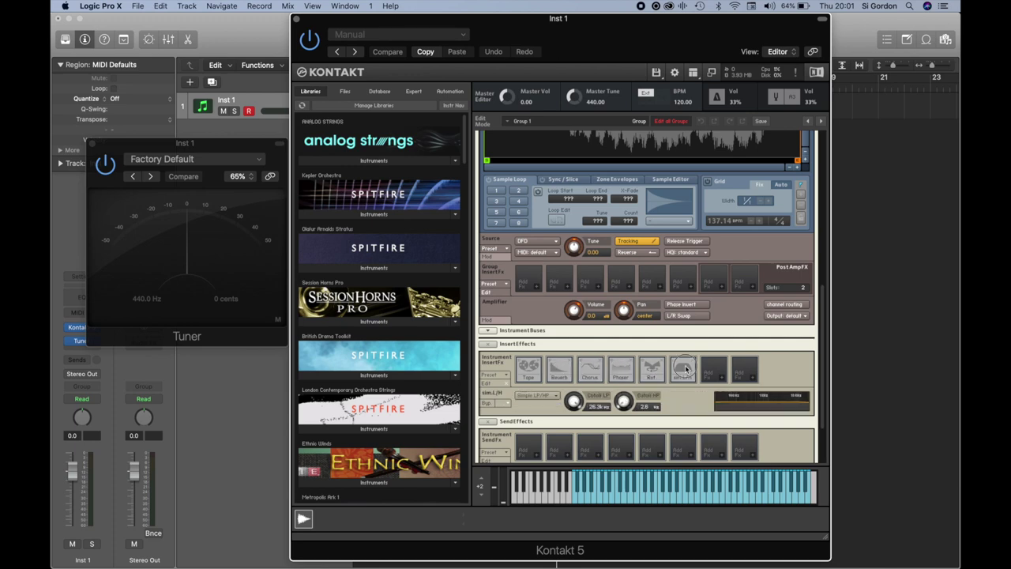
# Adjust the attack and release of the volume envelope in the Modulation section
pyautogui.scroll(-4, 734, 408)
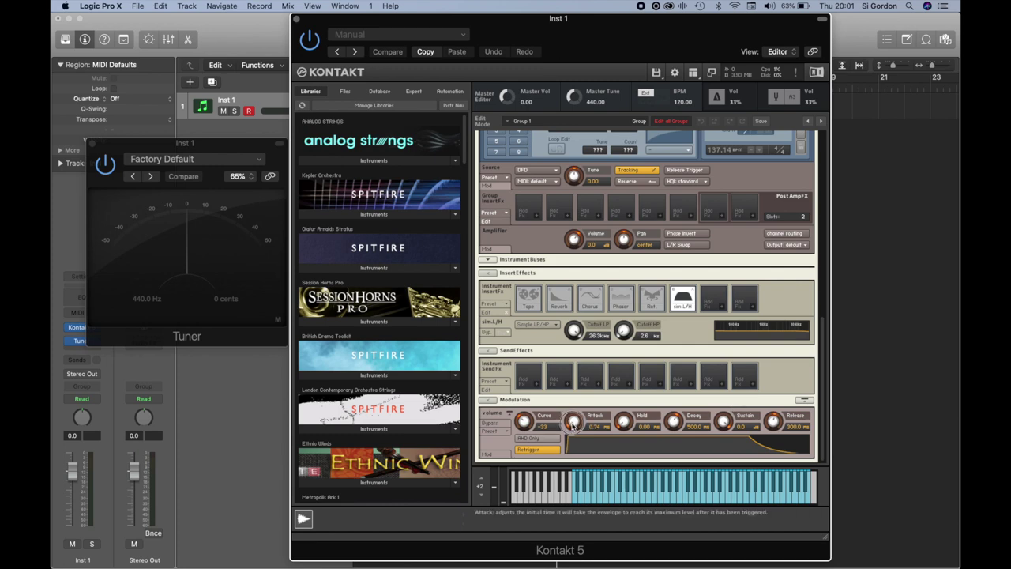
pyautogui.moveTo(573, 425); pyautogui.dragTo(573, 423)
pyautogui.moveTo(774, 422); pyautogui.dragTo(773, 430)
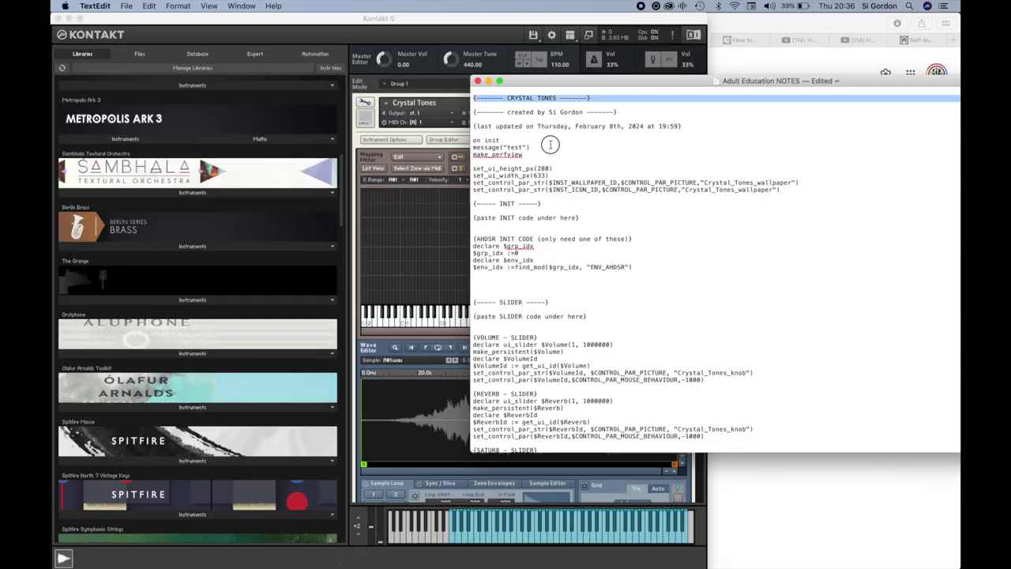
# Copy the Crystal Tones script from the TextEdit notes, paste it into the first script slot of the Kontakt instrument and apply it
pyautogui.moveTo(555, 140); pyautogui.dragTo(655, 445)
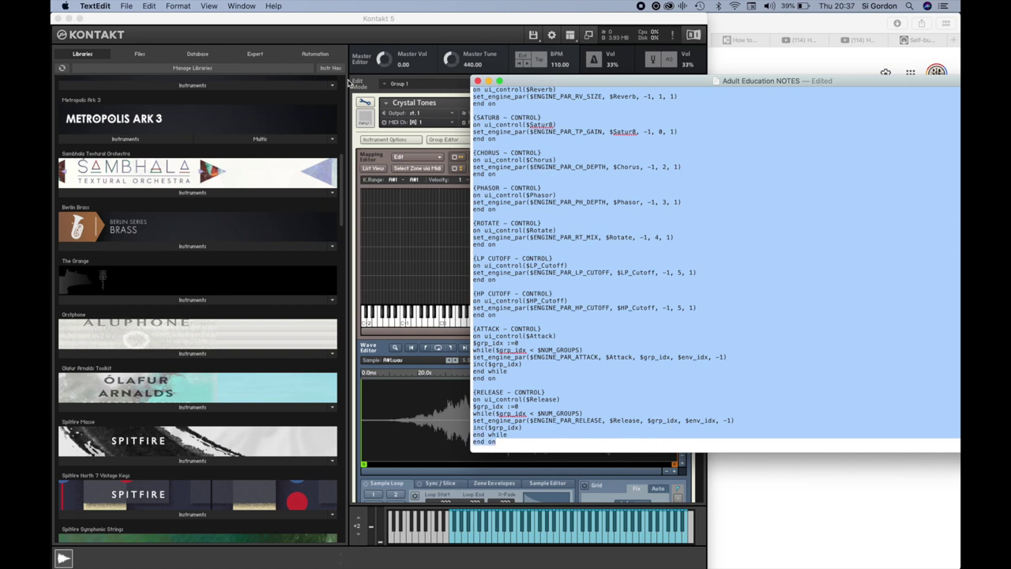
pyautogui.click(345, 39)
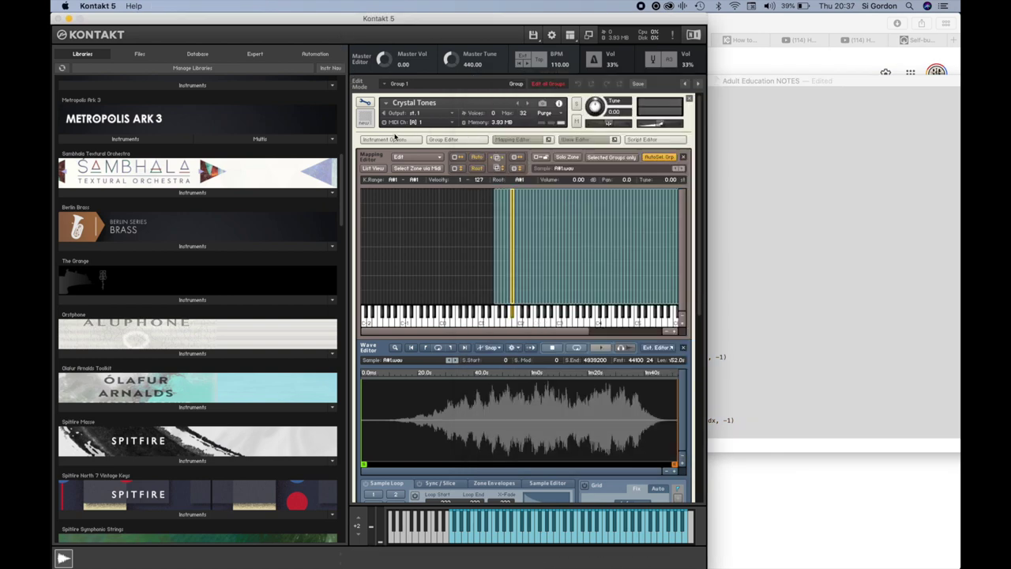
pyautogui.click(643, 140)
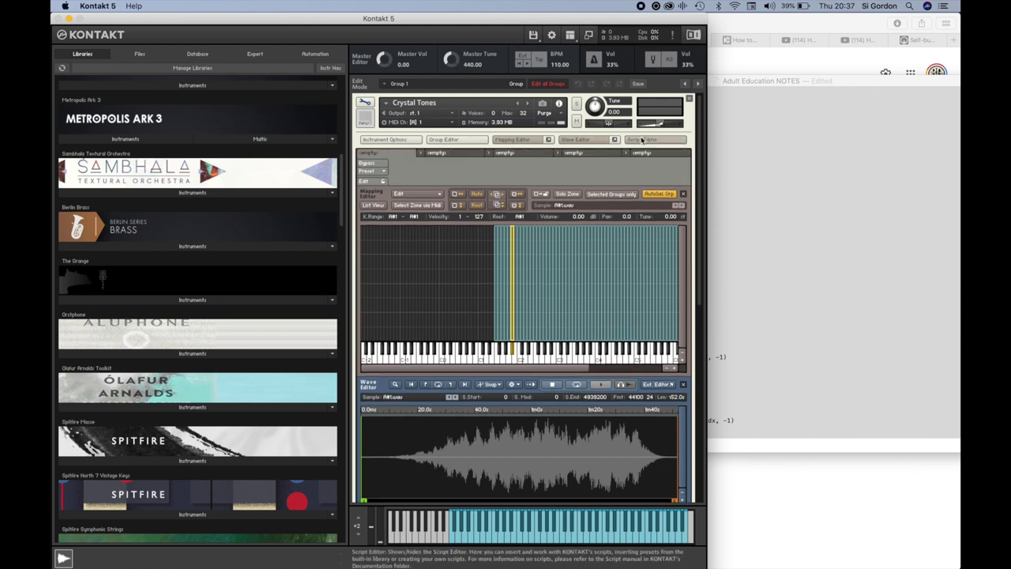
pyautogui.click(382, 183)
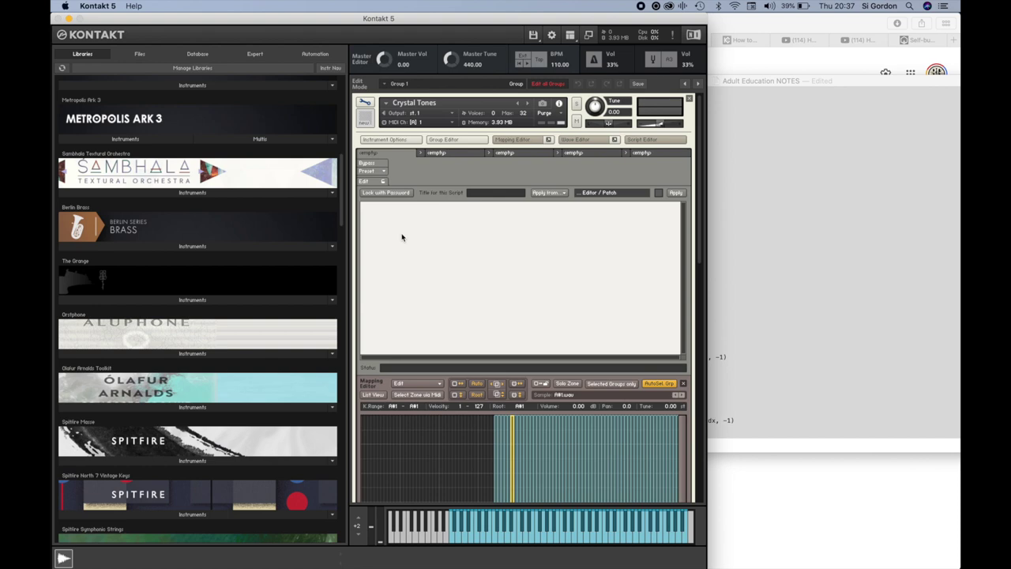
pyautogui.press('super+v')
pyautogui.click(676, 193)
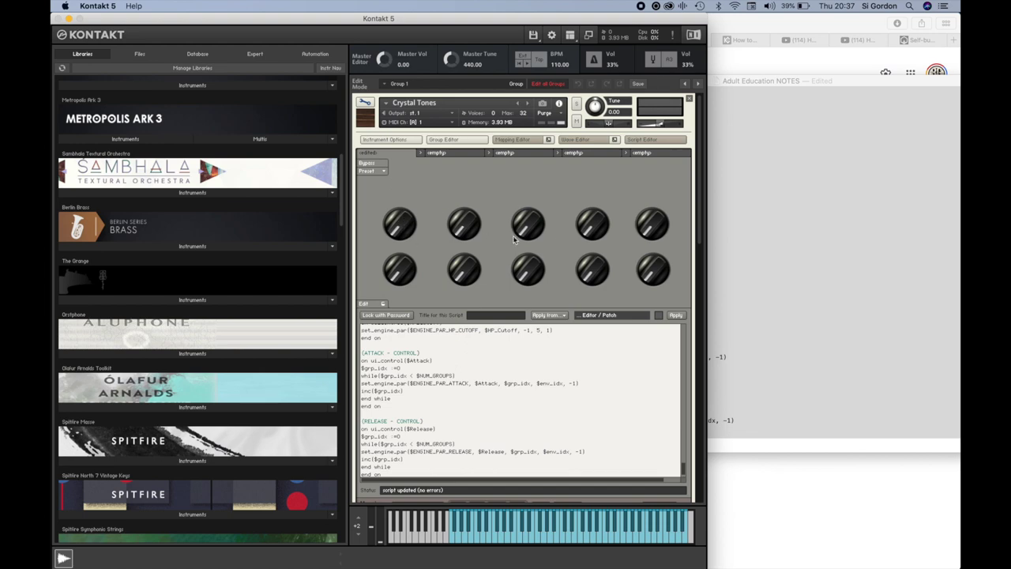
# Return to the beginning of the applied script and leave edit mode to show the Crystal Tones performance view
pyautogui.scroll(1, 445, 386)
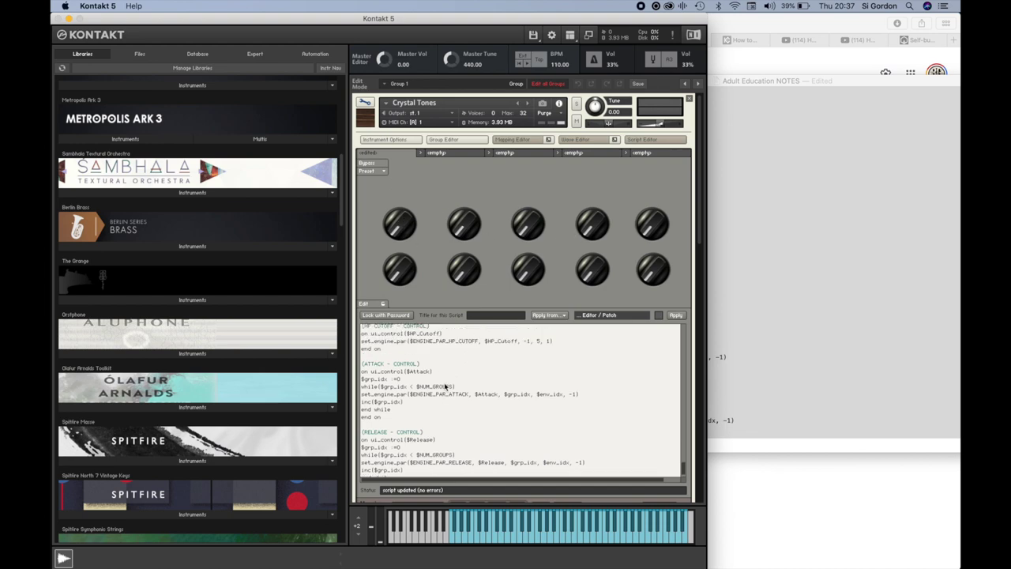
pyautogui.moveTo(683, 471); pyautogui.dragTo(693, 327)
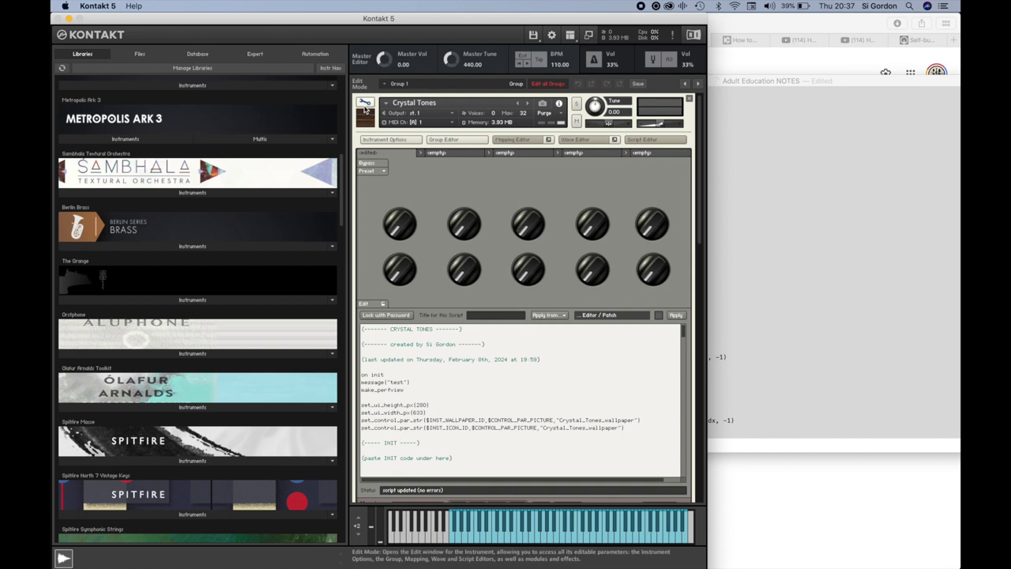
pyautogui.click(366, 105)
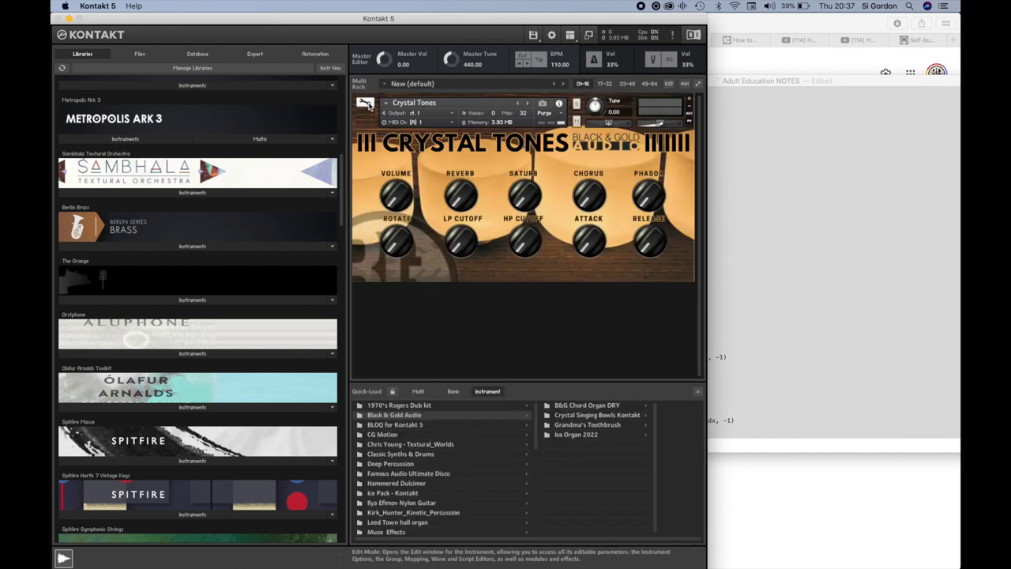